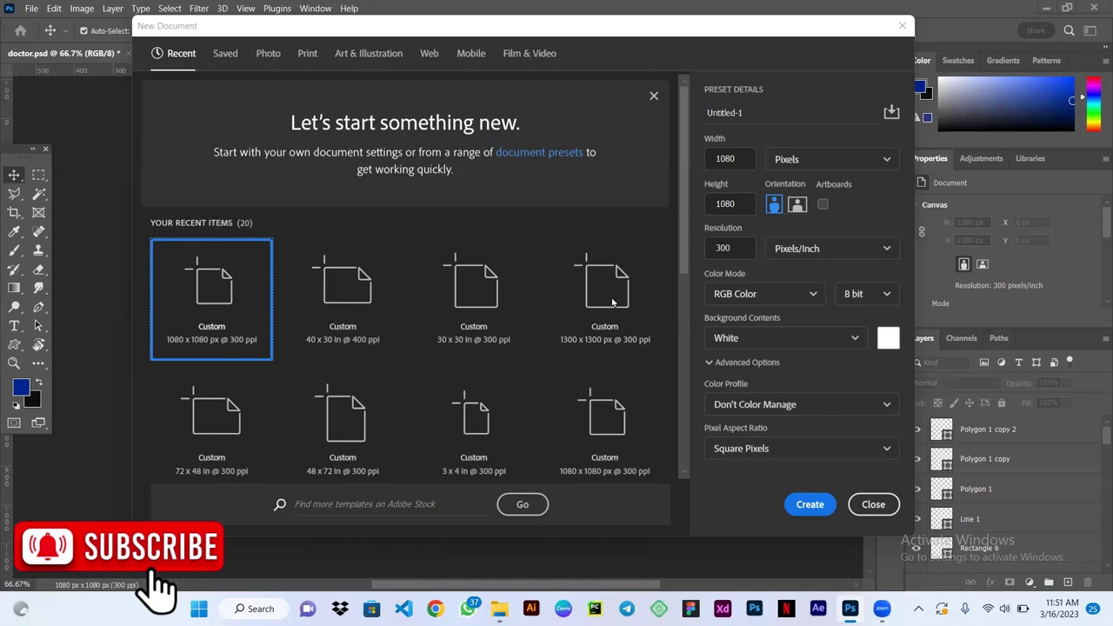
Create a new document with width and height both 1080 px.
left_click(736, 157)
left_click(724, 202)
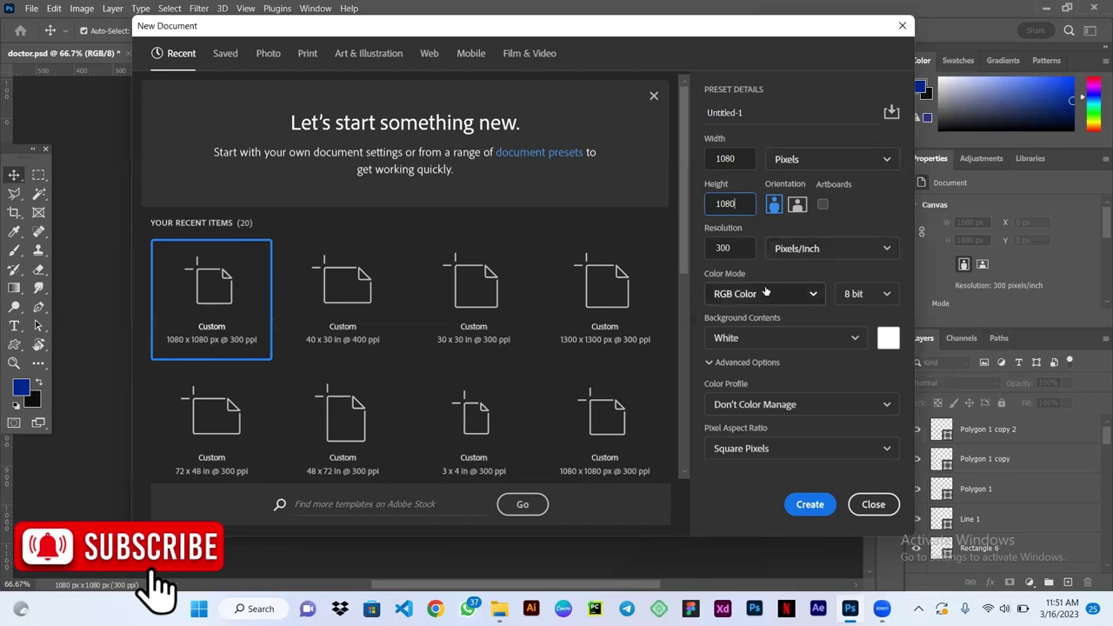
left_click(809, 504)
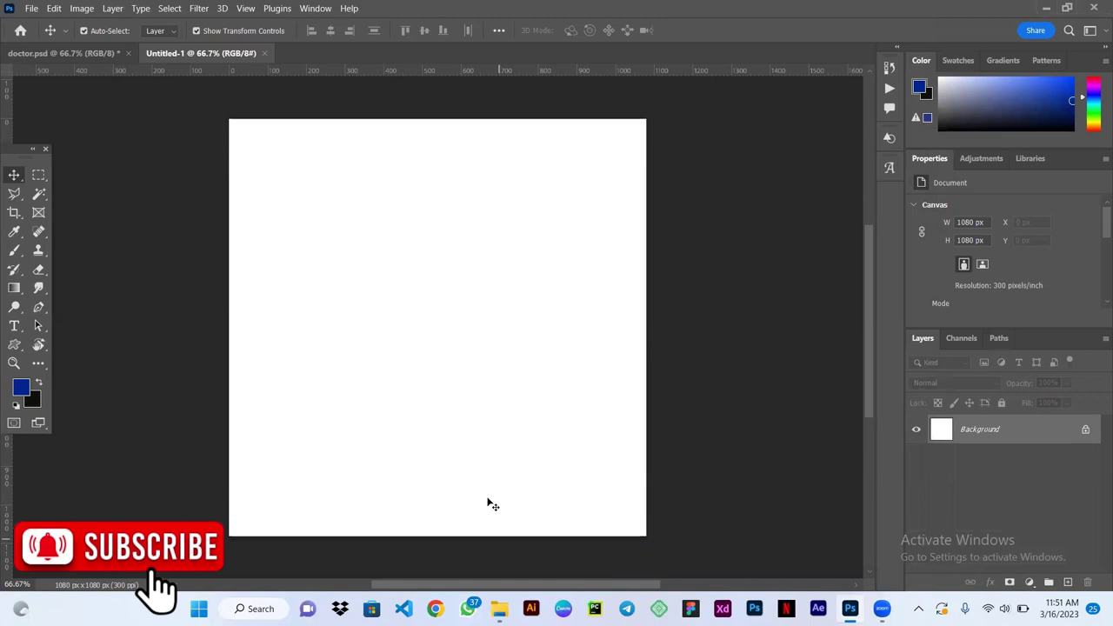
mouse_move(500, 609)
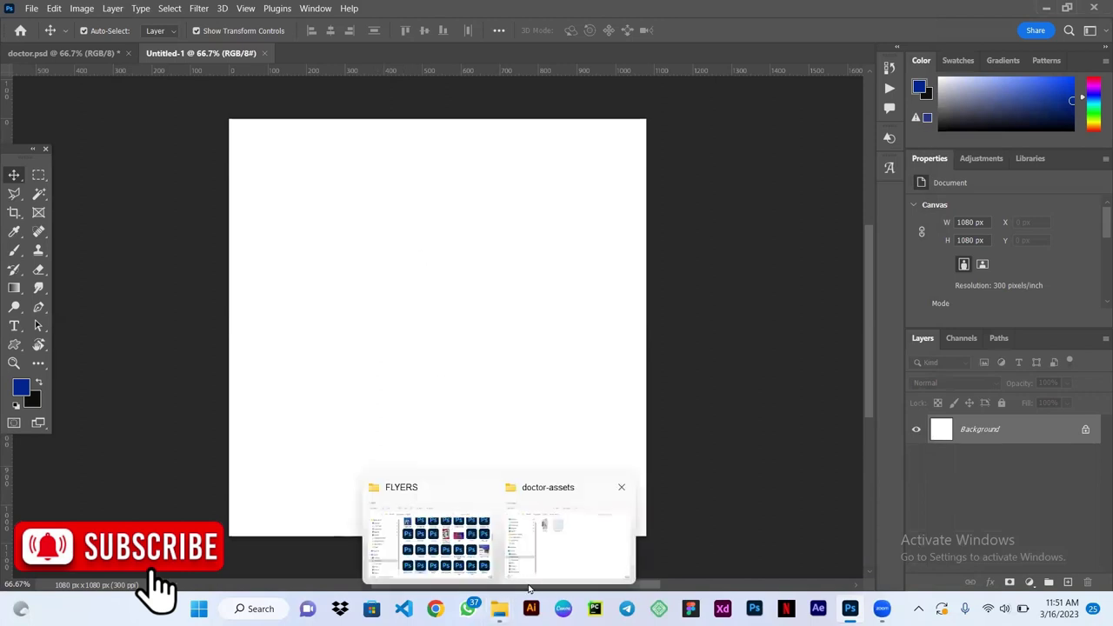
Place doctor.png on the canvas and slide it against the right edge.
left_click(560, 549)
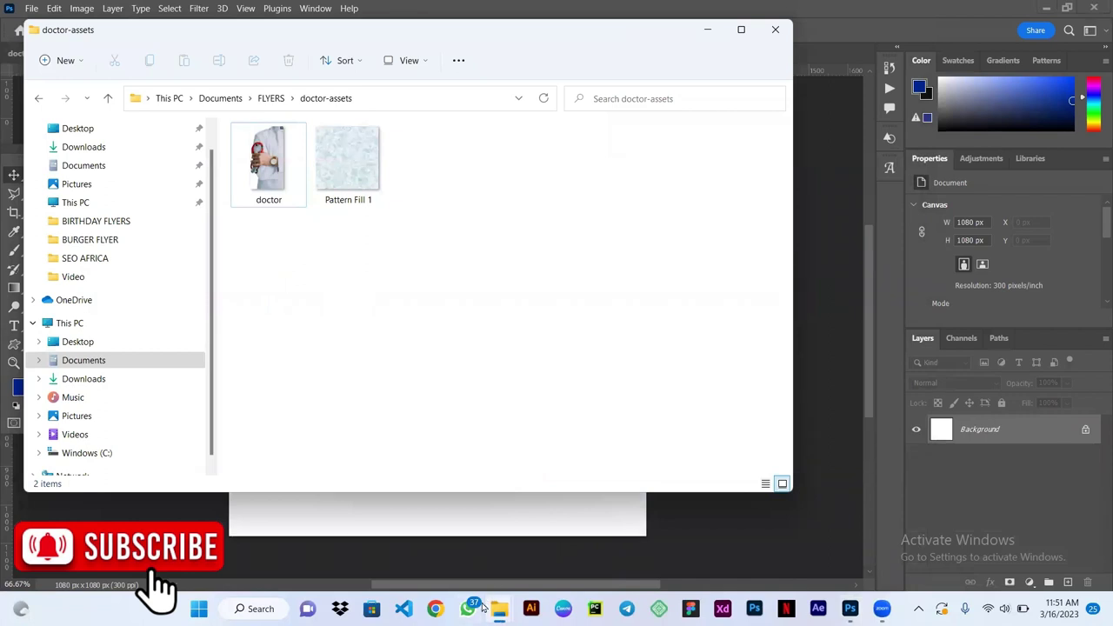
mouse_move(287, 165)
left_mouse_down()
mouse_move(441, 518)
mouse_move(436, 498)
left_mouse_up()
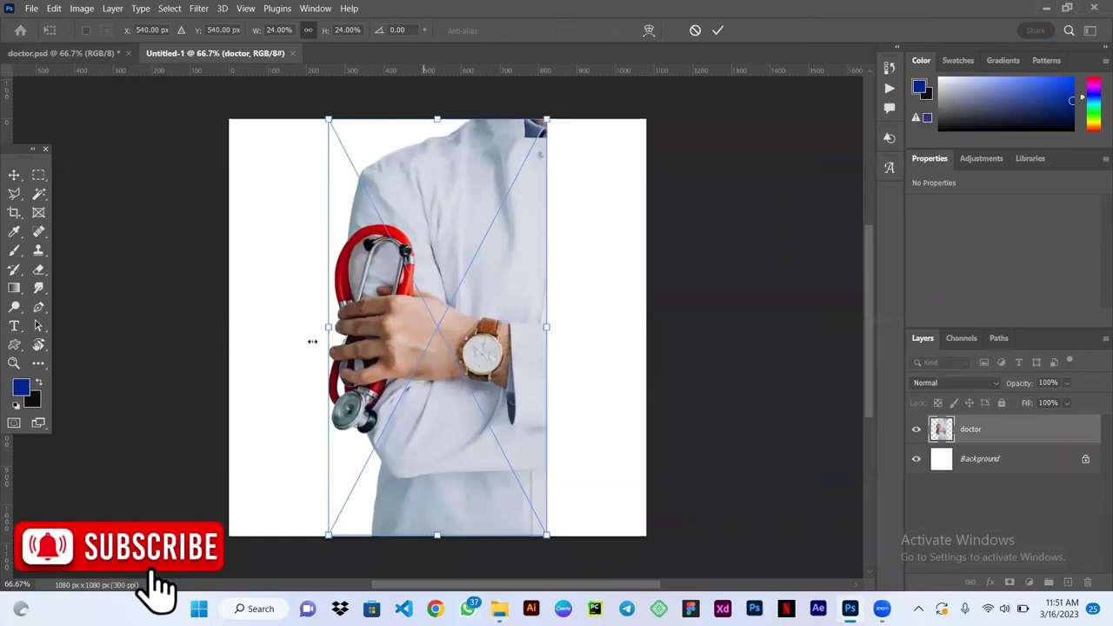
left_click_drag(435, 336, 534, 335)
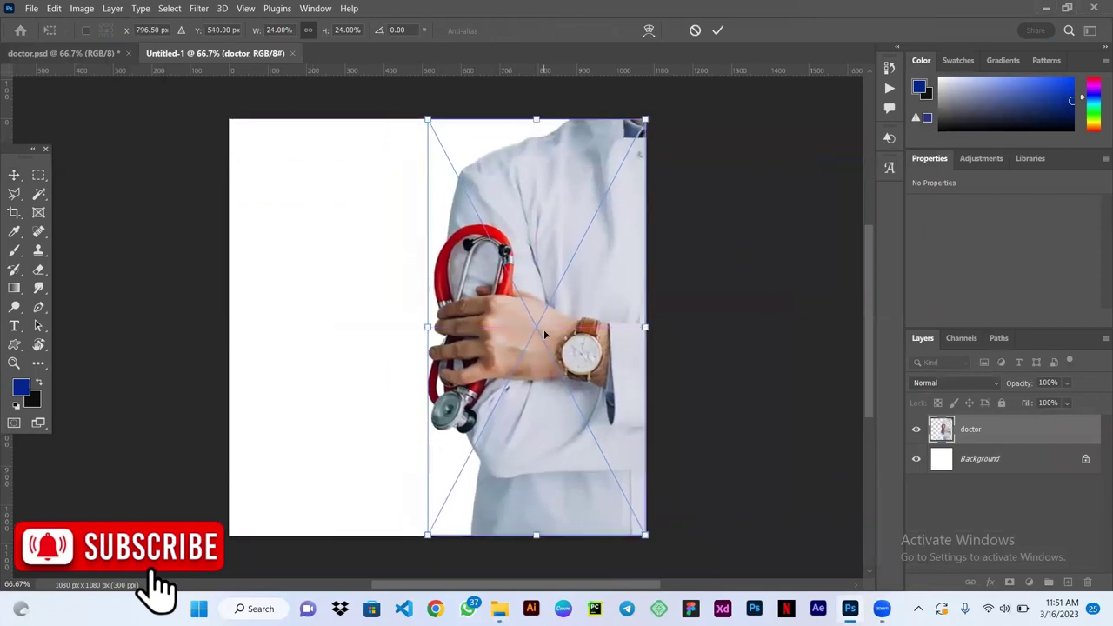
left_click_drag(534, 336, 571, 333)
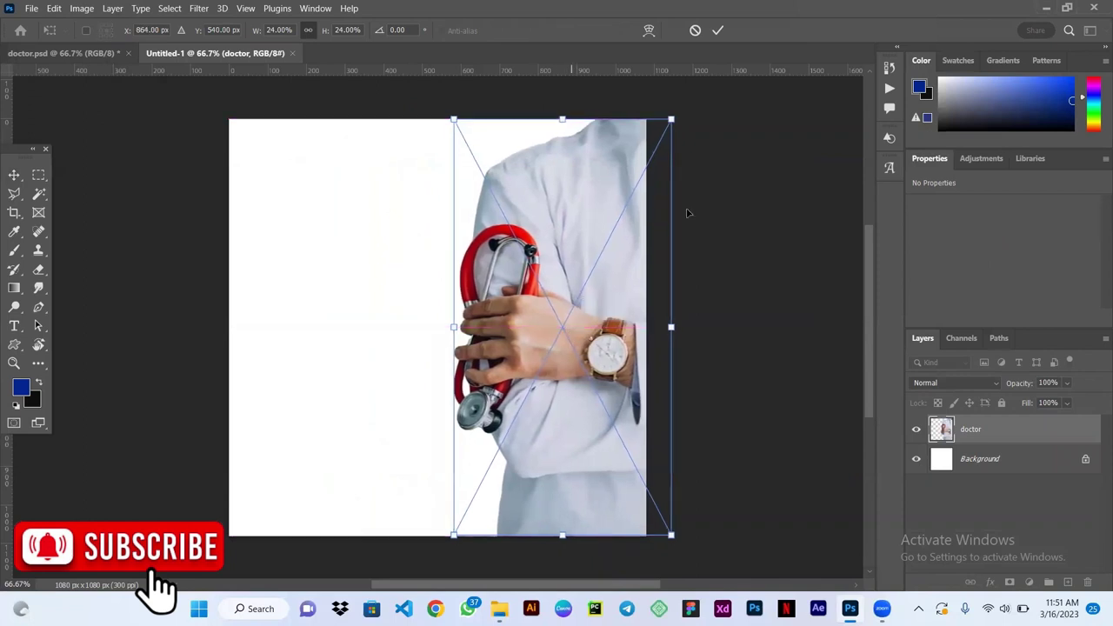
left_click(719, 32)
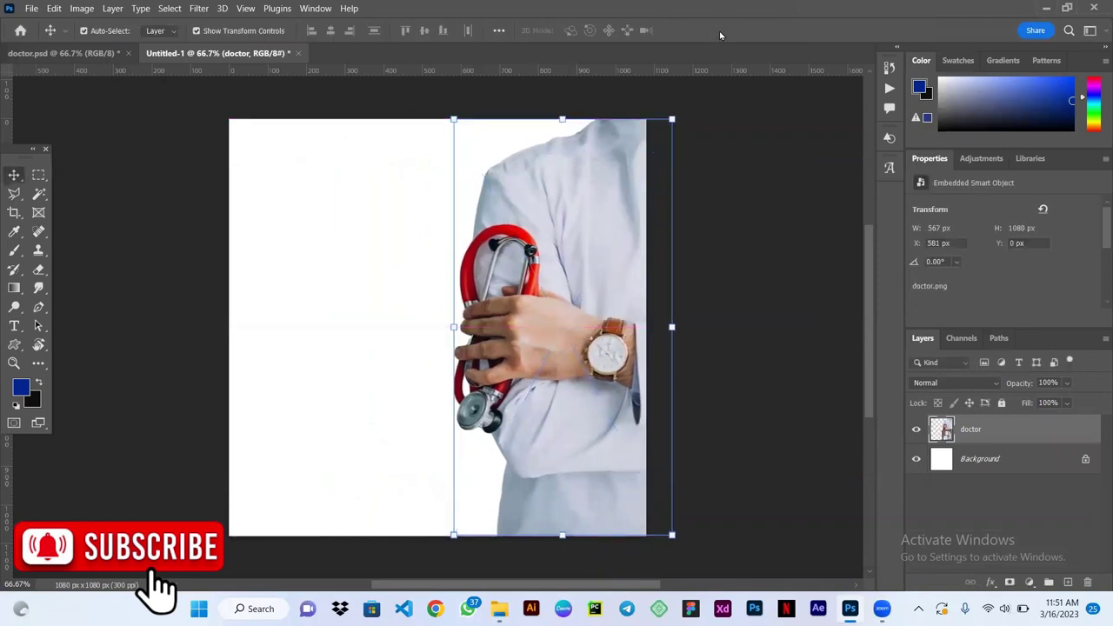
left_click(731, 119)
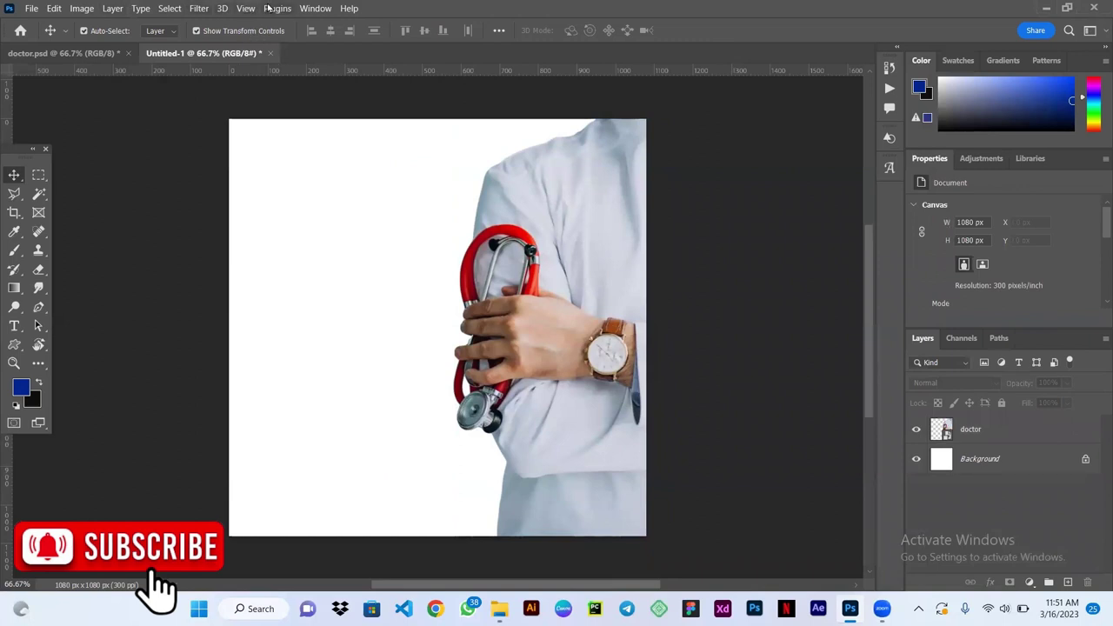
left_click(519, 190)
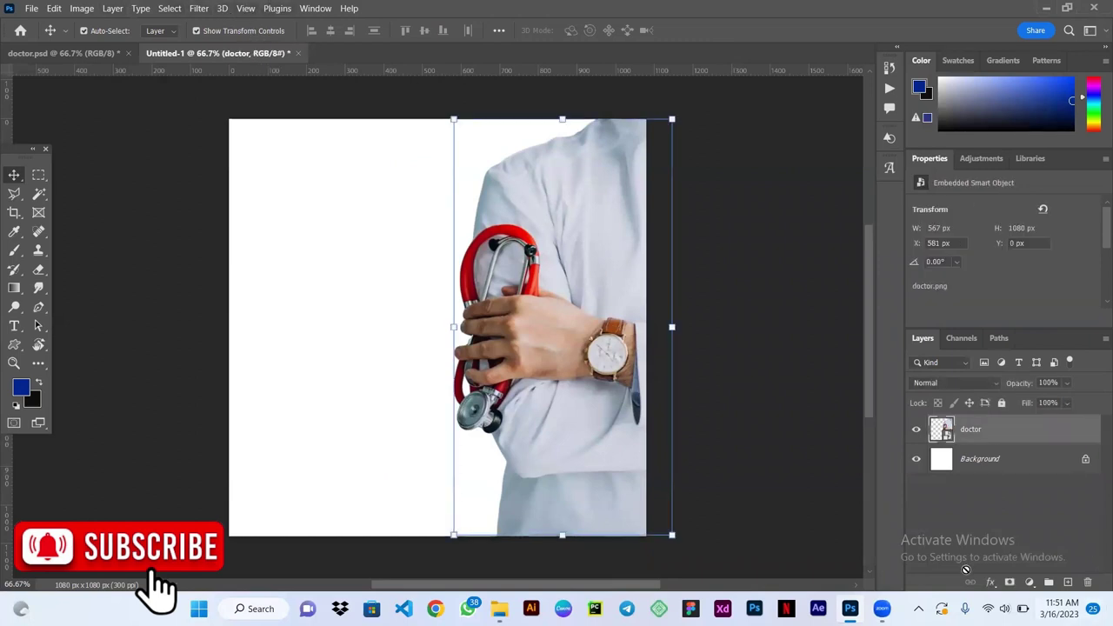
Camera Raw the doctor photo: exposure +0.50, contrast +10, highlights +9, shadows +16.
left_click(199, 8)
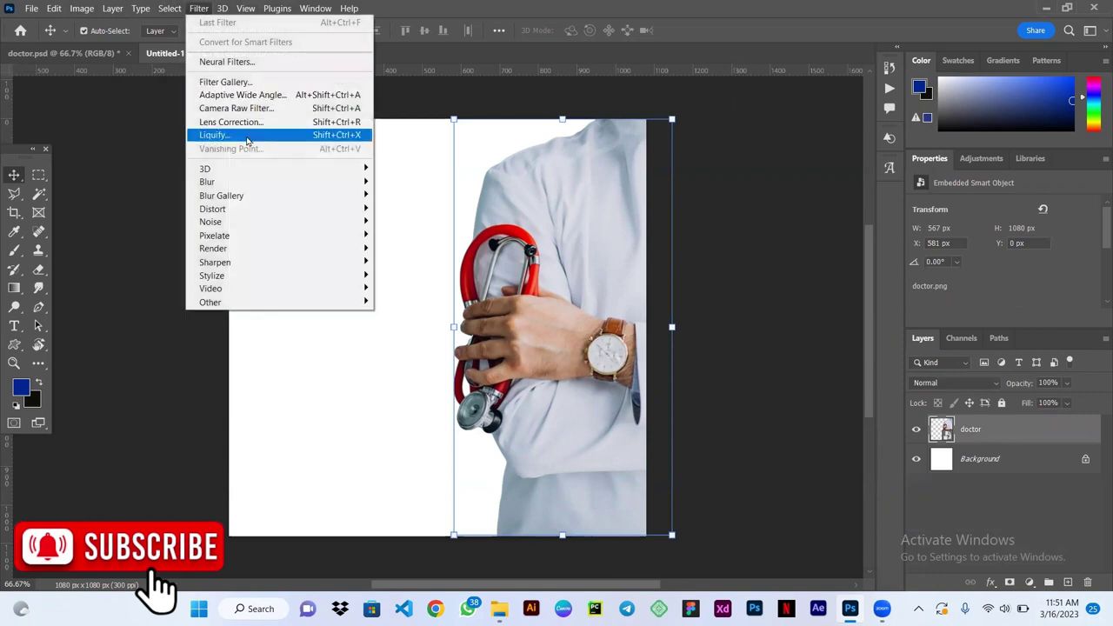
left_click(243, 110)
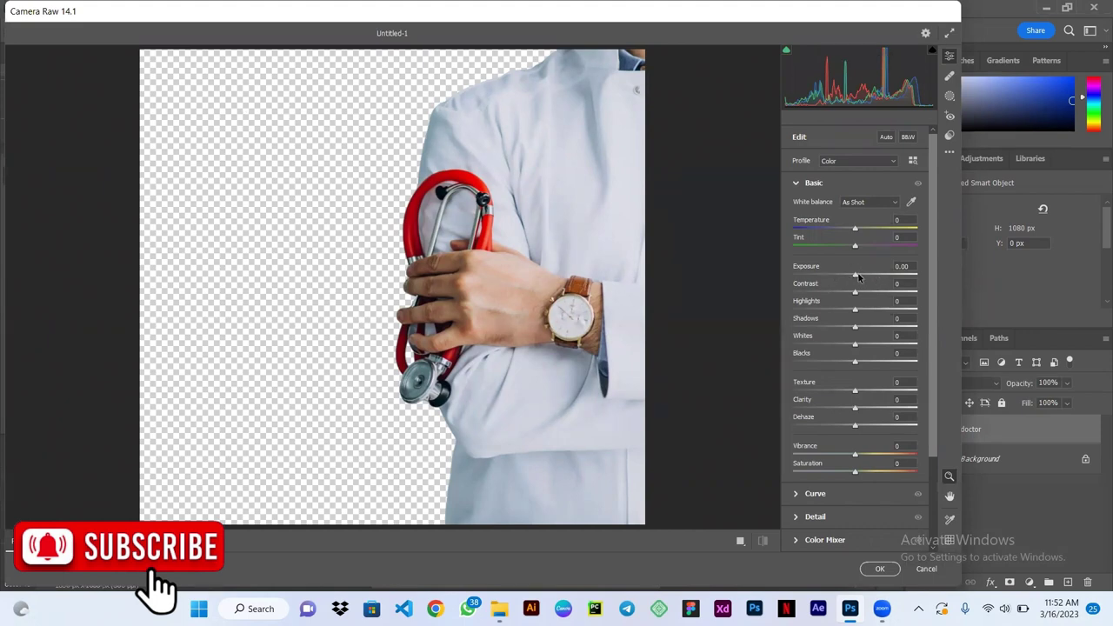
left_click_drag(856, 277, 862, 298)
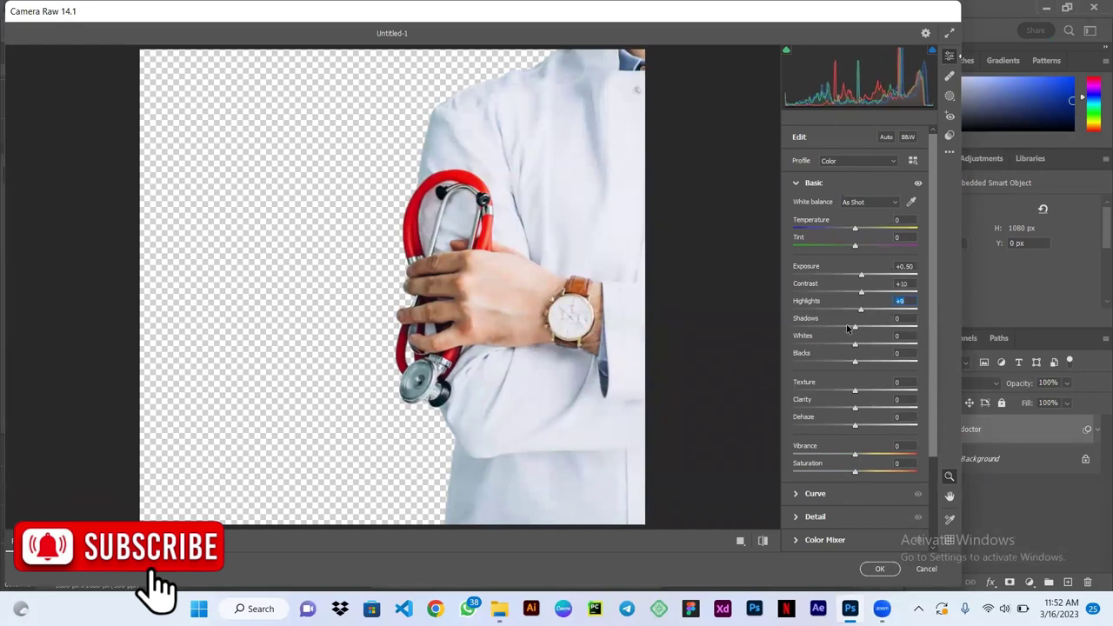
left_click(879, 569)
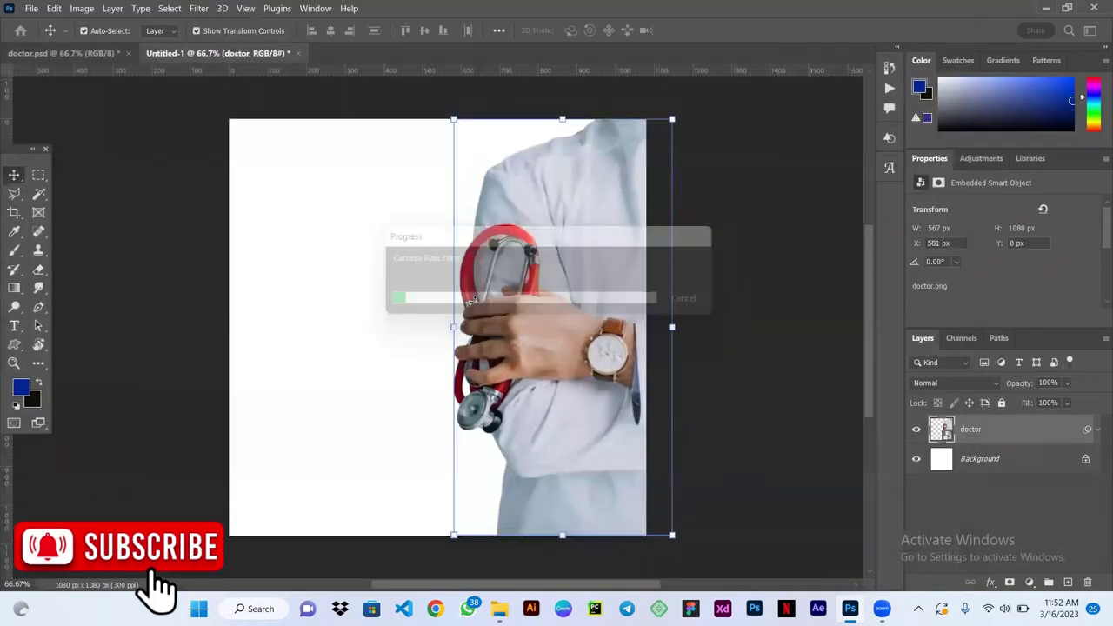
Add a dark navy #11014b solid colour fill layer above the Background.
left_click(760, 277)
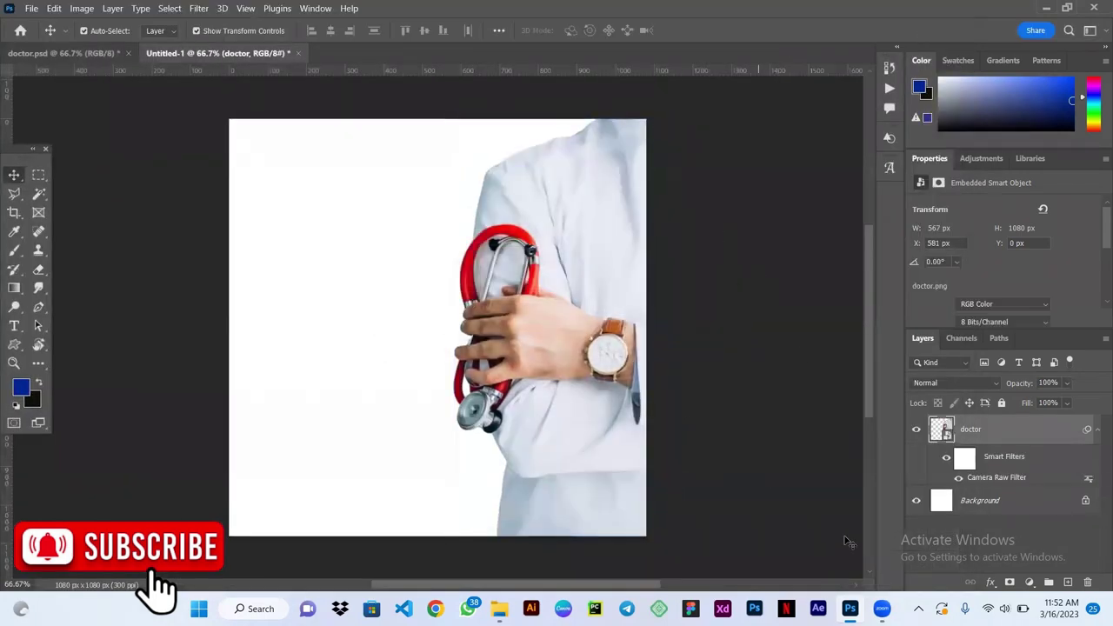
left_click(936, 503)
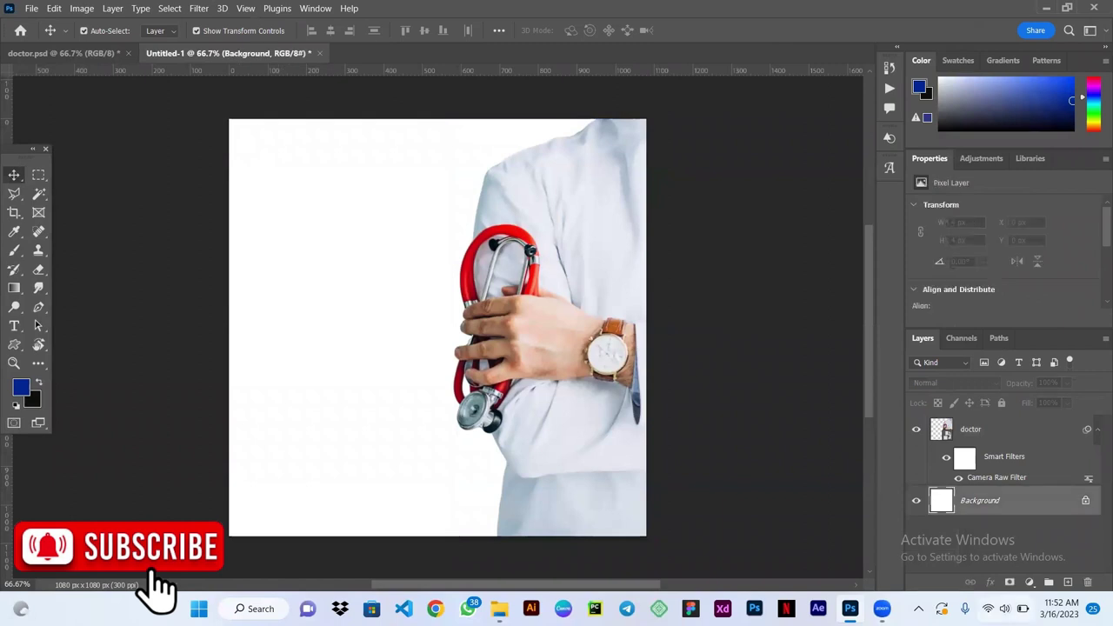
left_click(1036, 581)
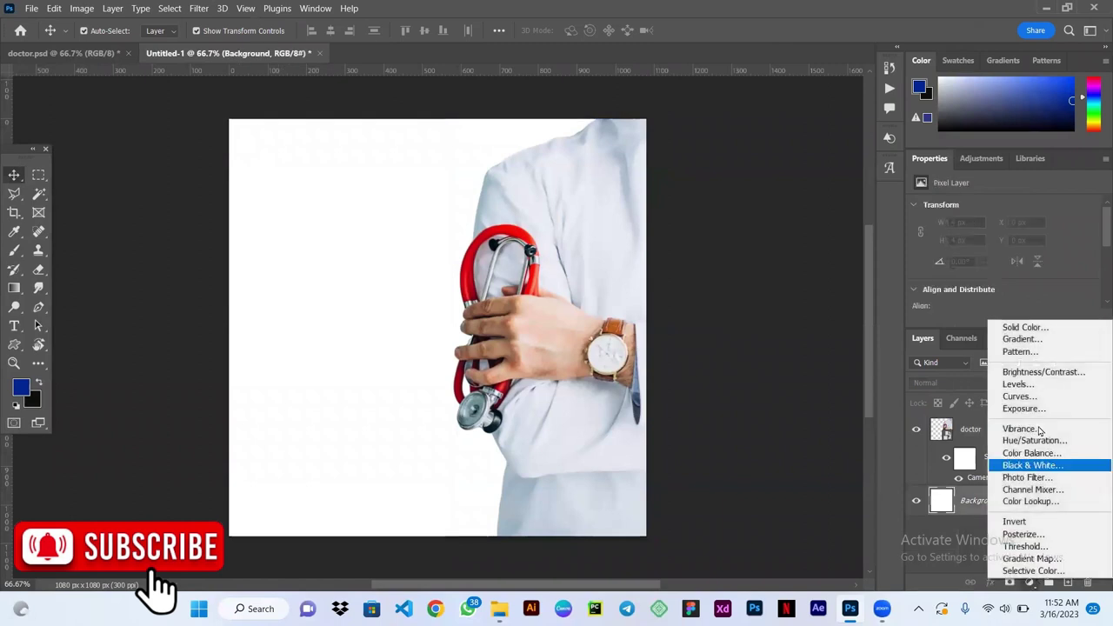
left_click(1035, 329)
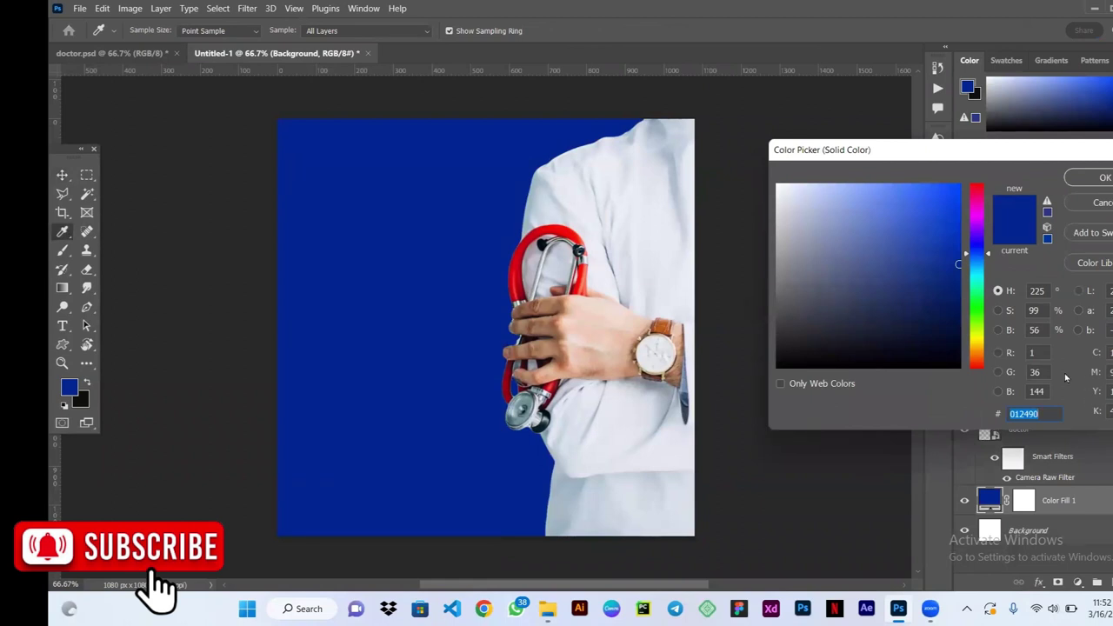
type("11")
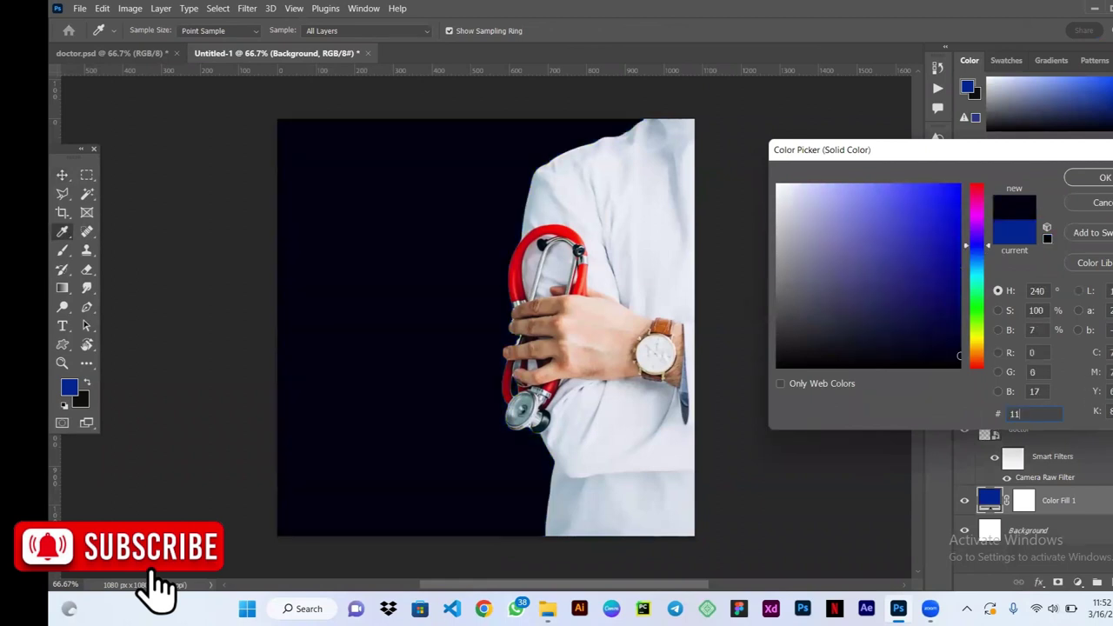
type("014b")
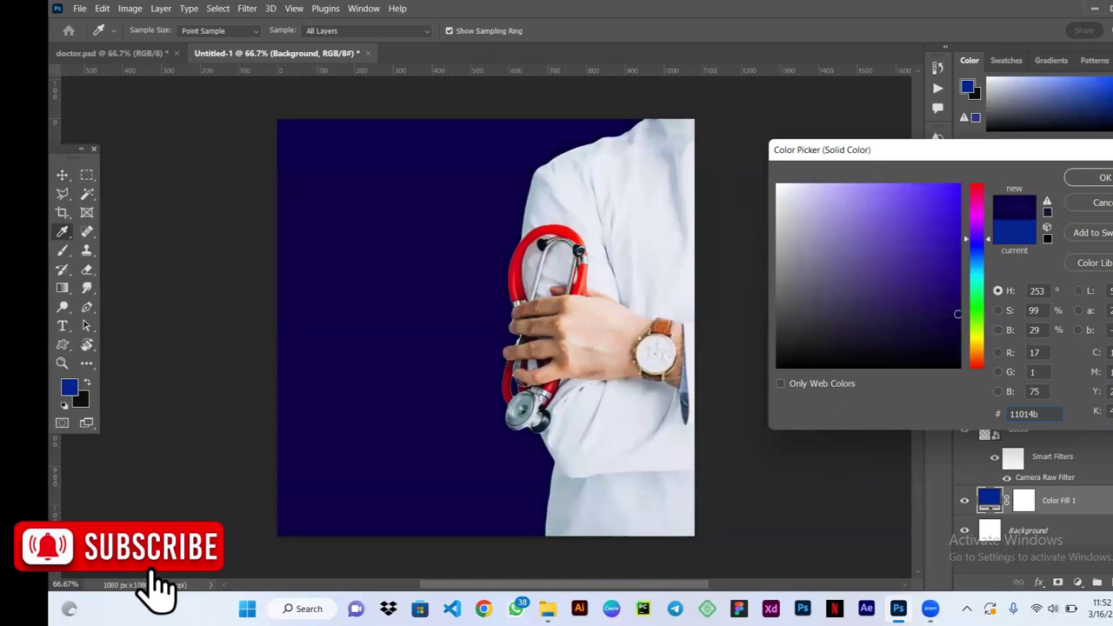
left_click(1106, 178)
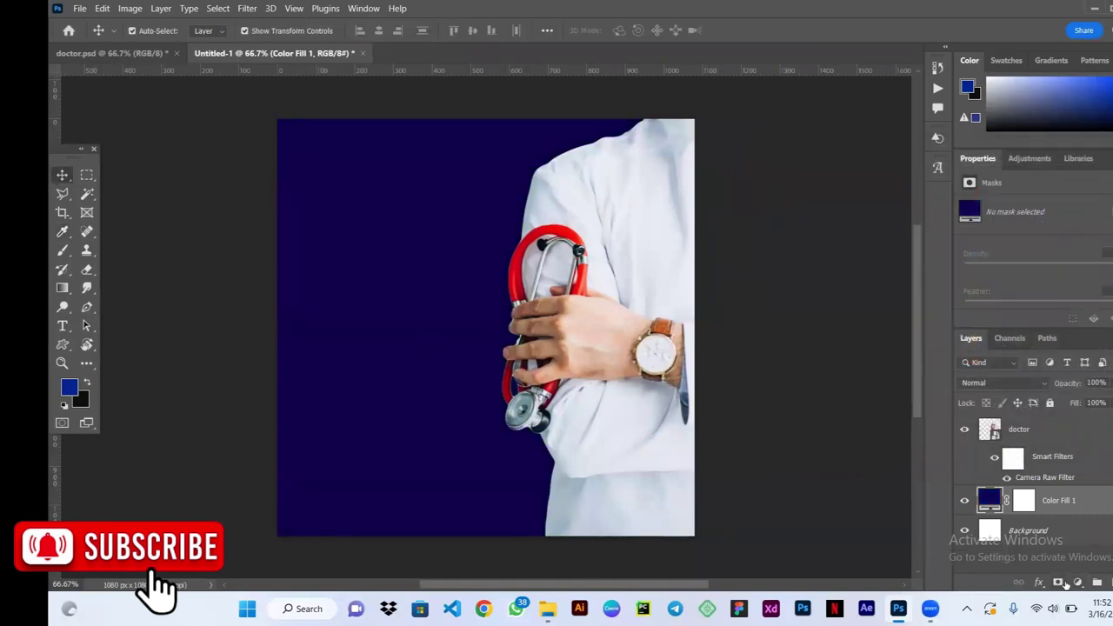
Add a gradient fill layer with its first colour stop set to #2971aa.
left_click(1066, 583)
left_click(1061, 346)
left_click(836, 193)
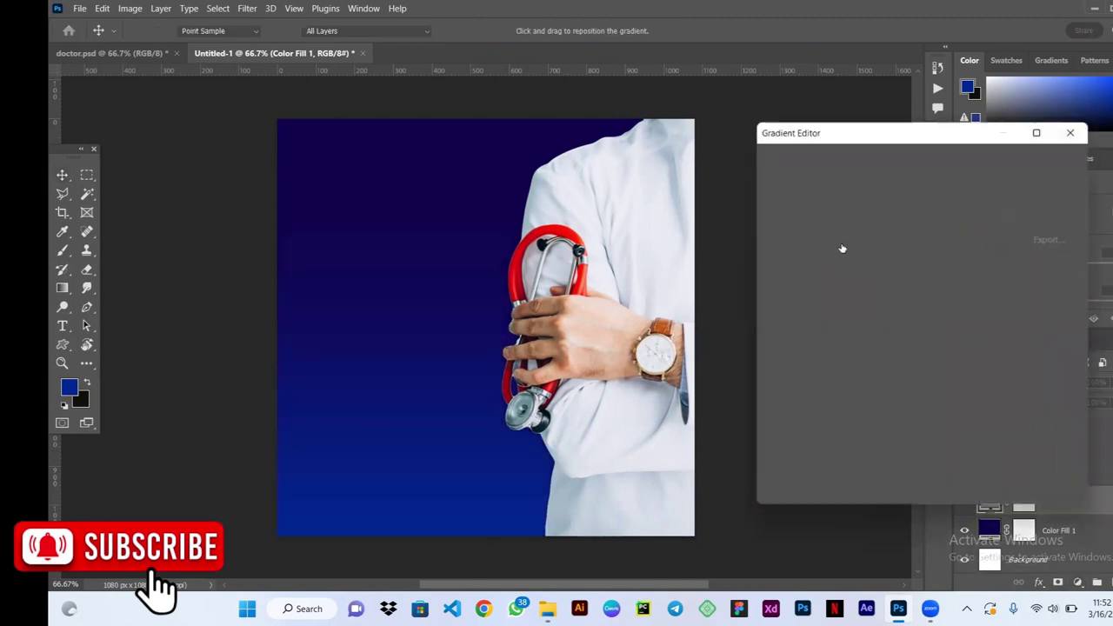
left_click(780, 413)
left_click(840, 466)
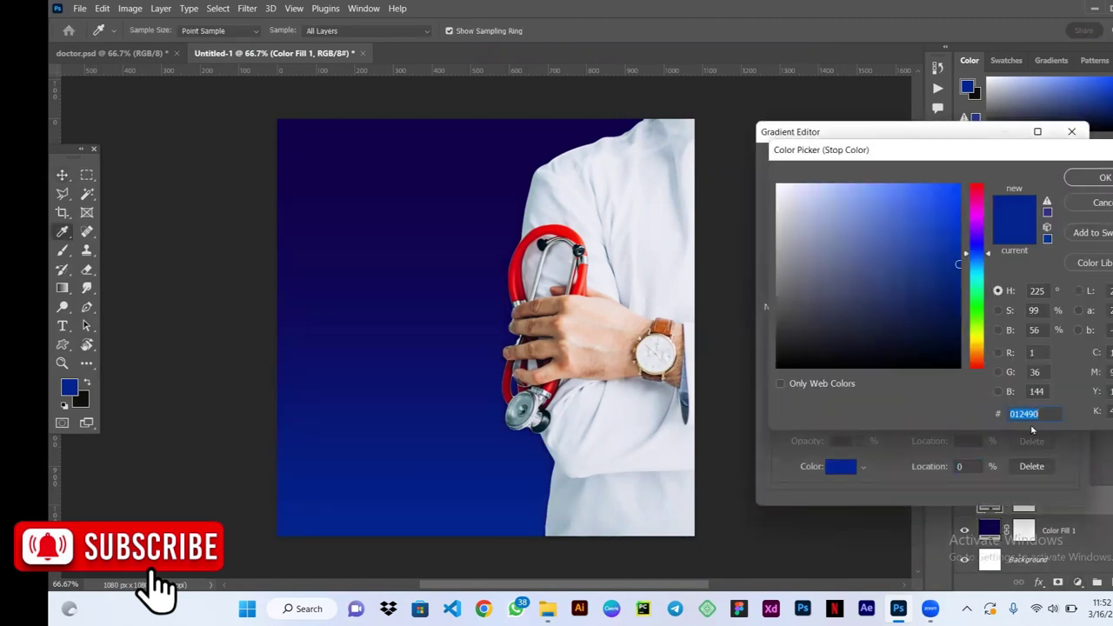
left_click(976, 272)
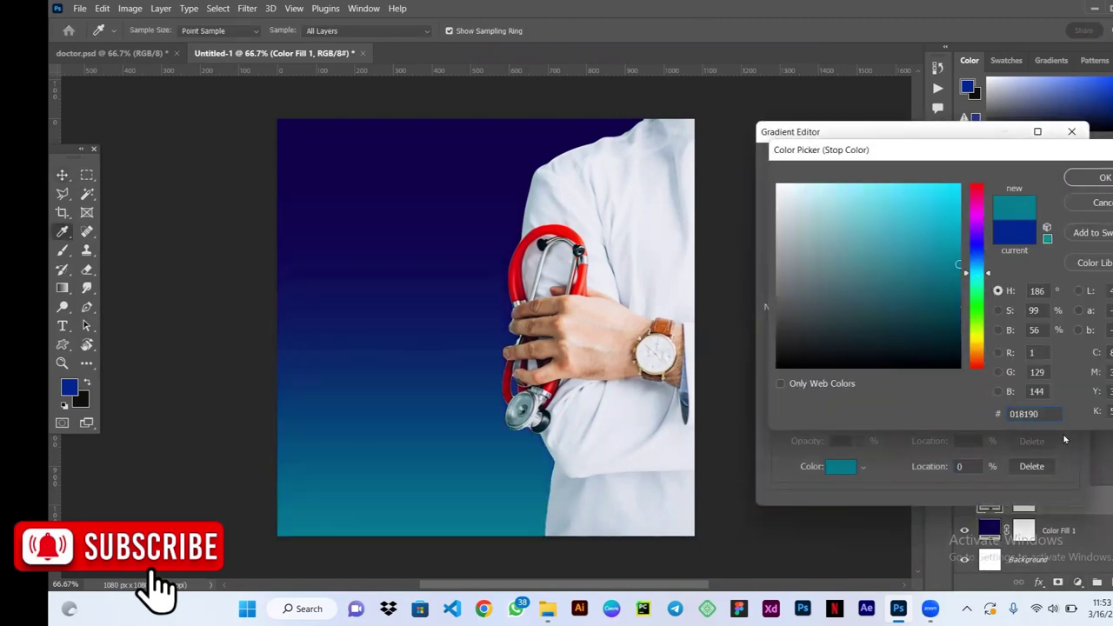
double_click(1037, 414)
type("2")
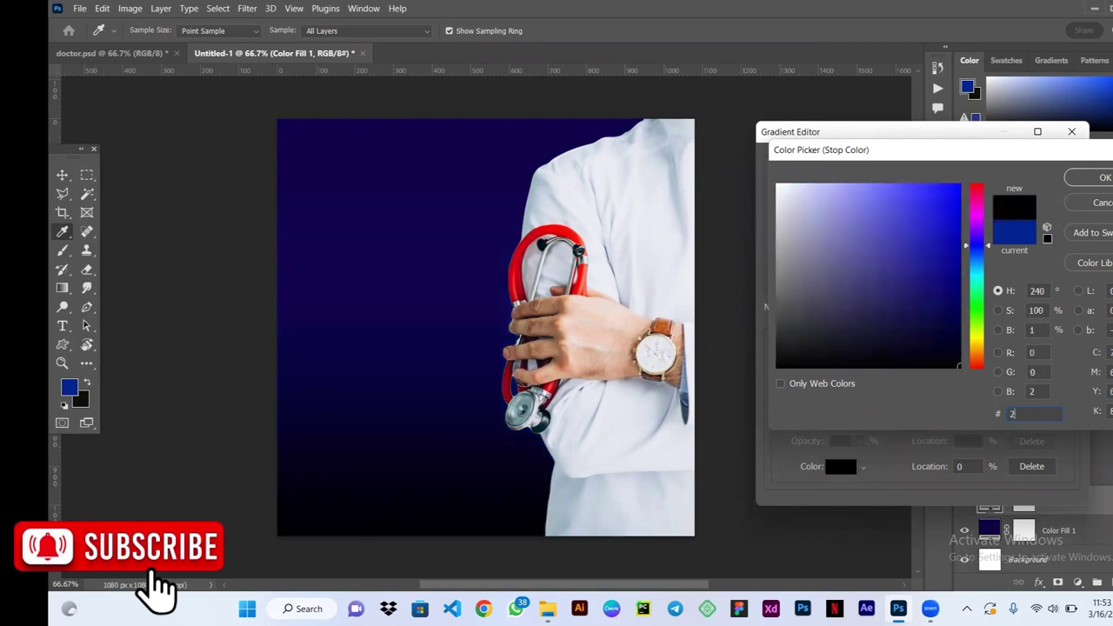
type("9")
type("71aa")
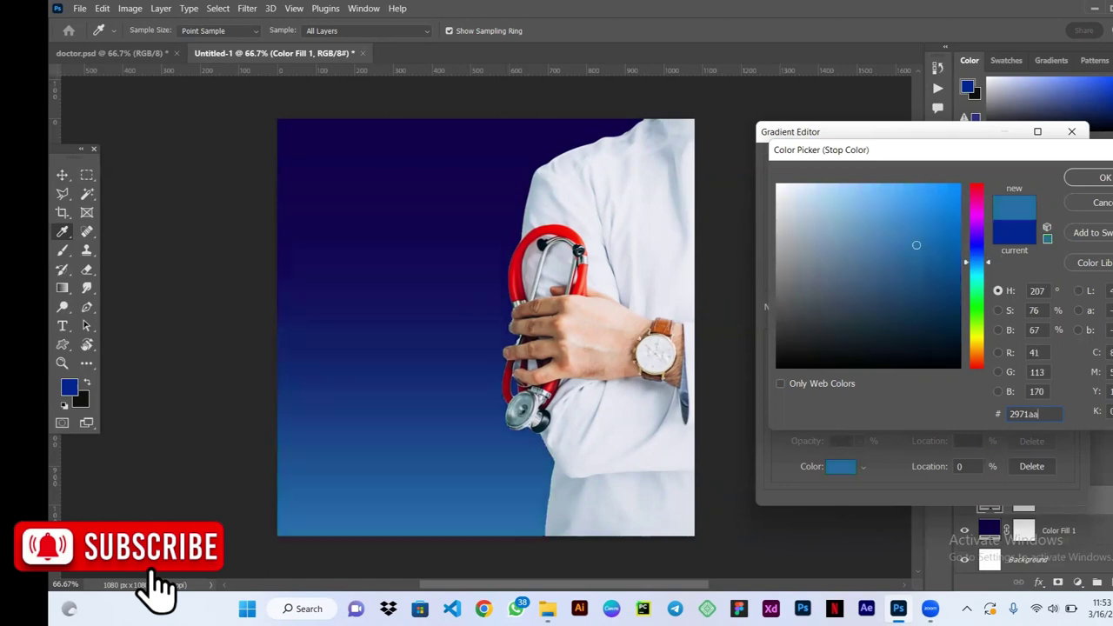
left_click(1108, 179)
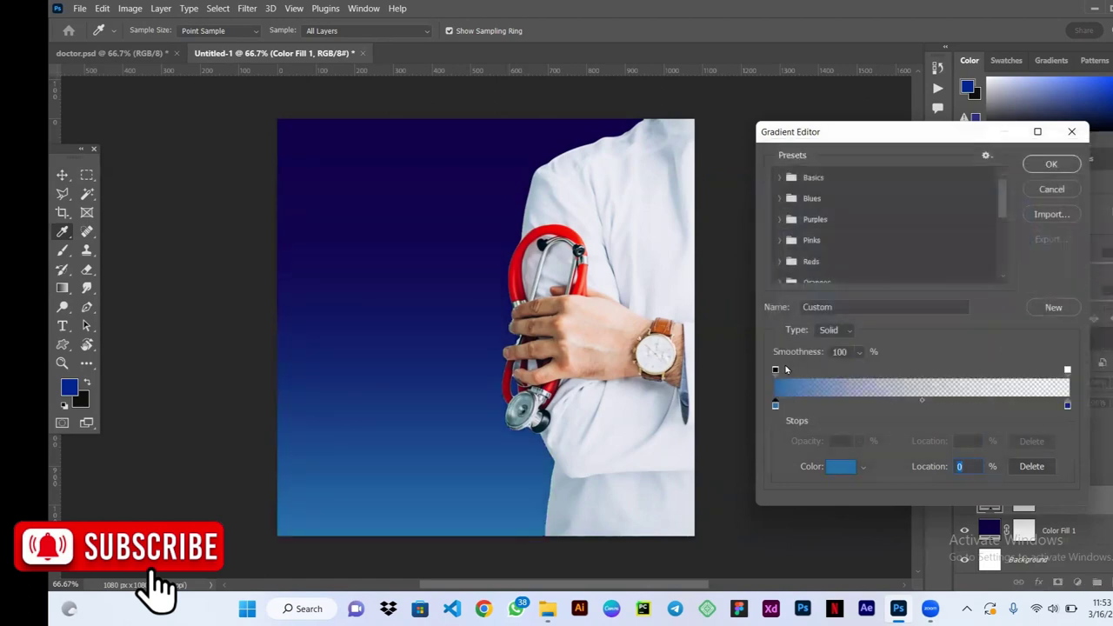
left_click(1052, 163)
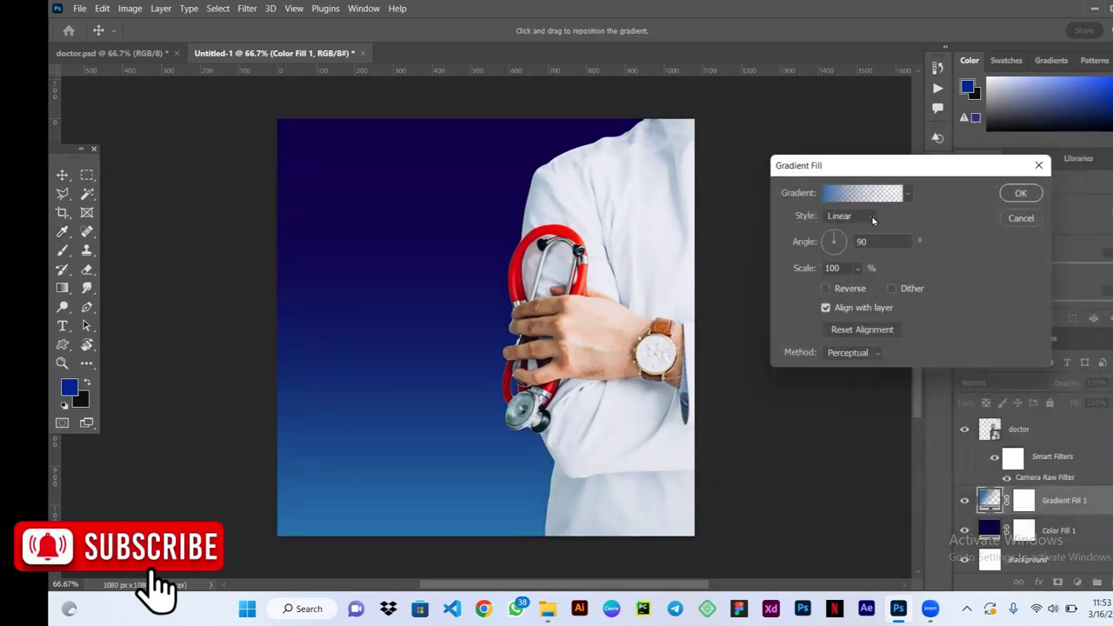
Make the gradient radial at 178% scale.
left_click(874, 220)
left_click(853, 243)
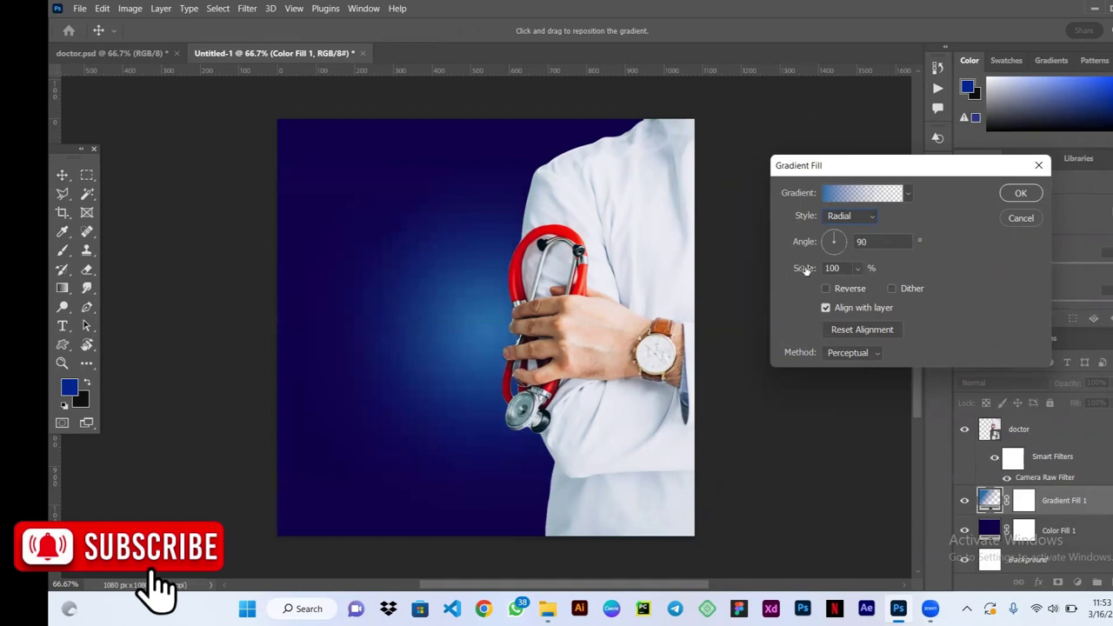
left_click(805, 269)
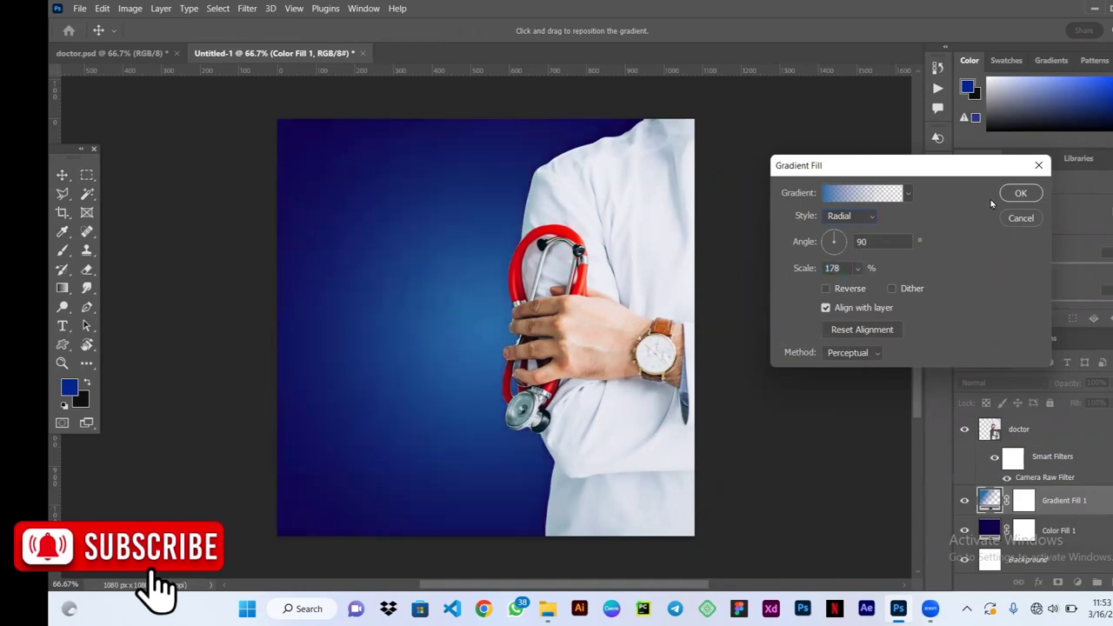
left_click(1013, 194)
Place the Pattern Fill 1 image over the canvas and blend it in Overlay mode.
mouse_move(547, 608)
left_click(644, 537)
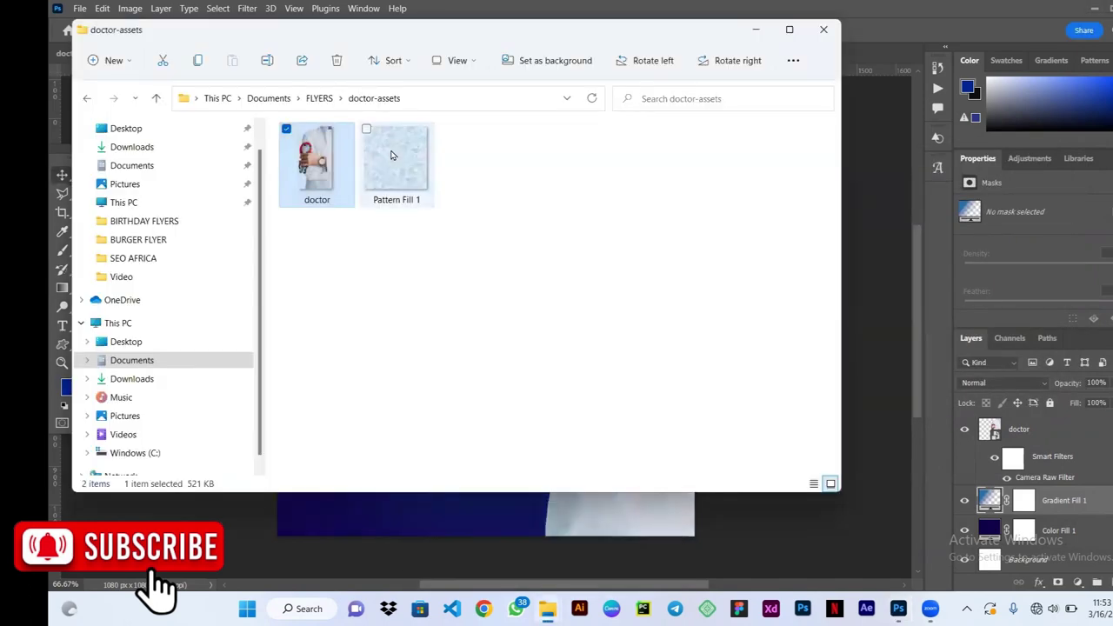
left_click_drag(390, 154, 758, 534)
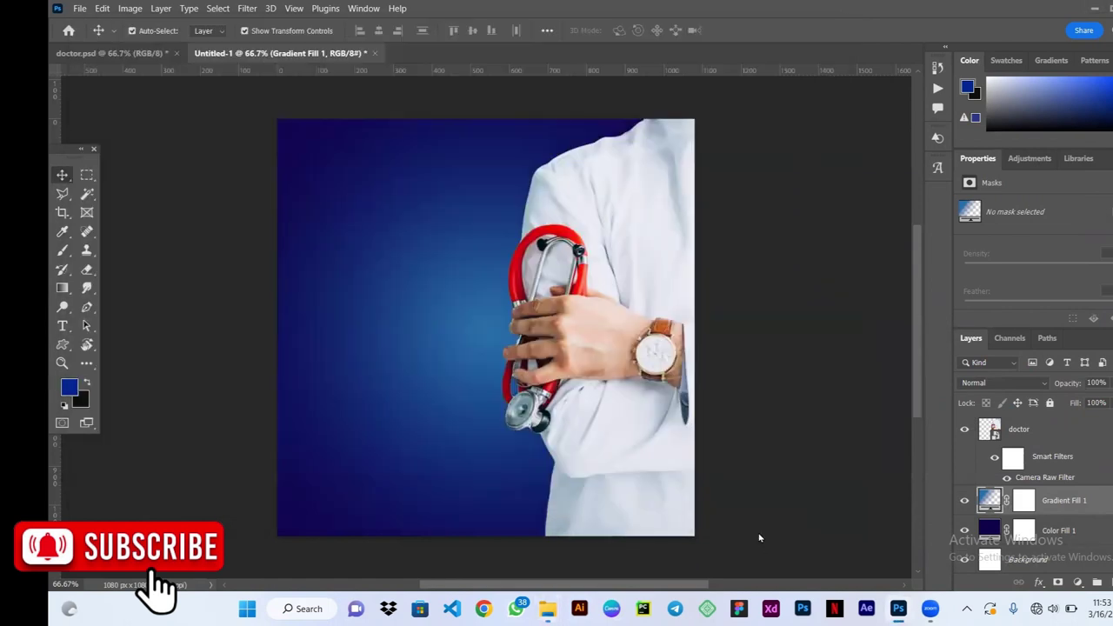
key("Return")
left_click(1005, 383)
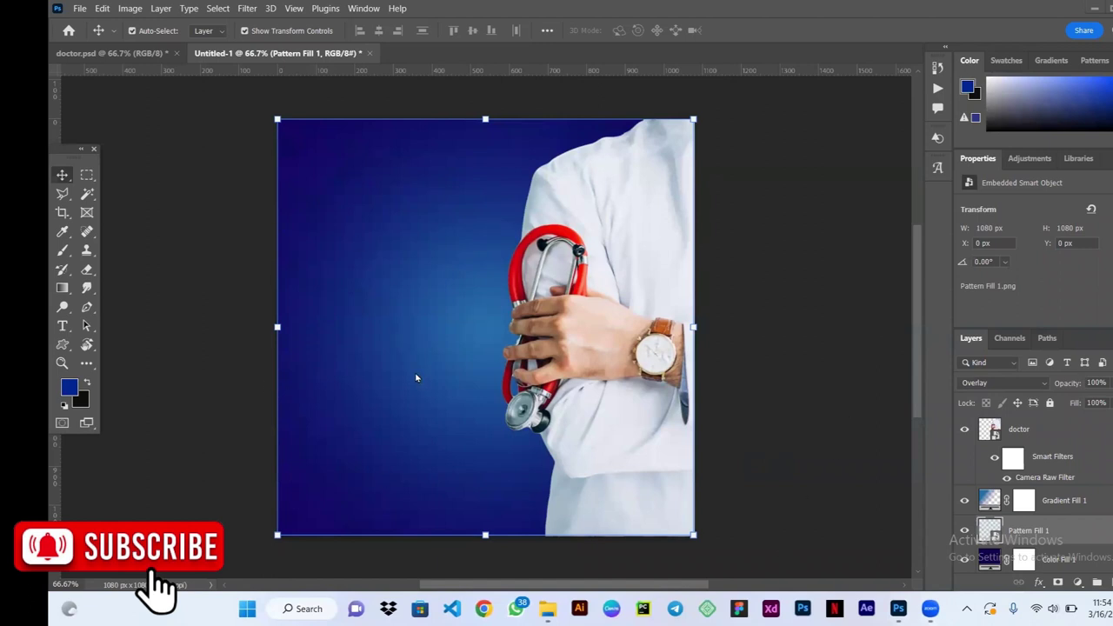
Set the text colour to white and add a placeholder text layer.
left_click(63, 327)
left_click(632, 30)
left_click(778, 184)
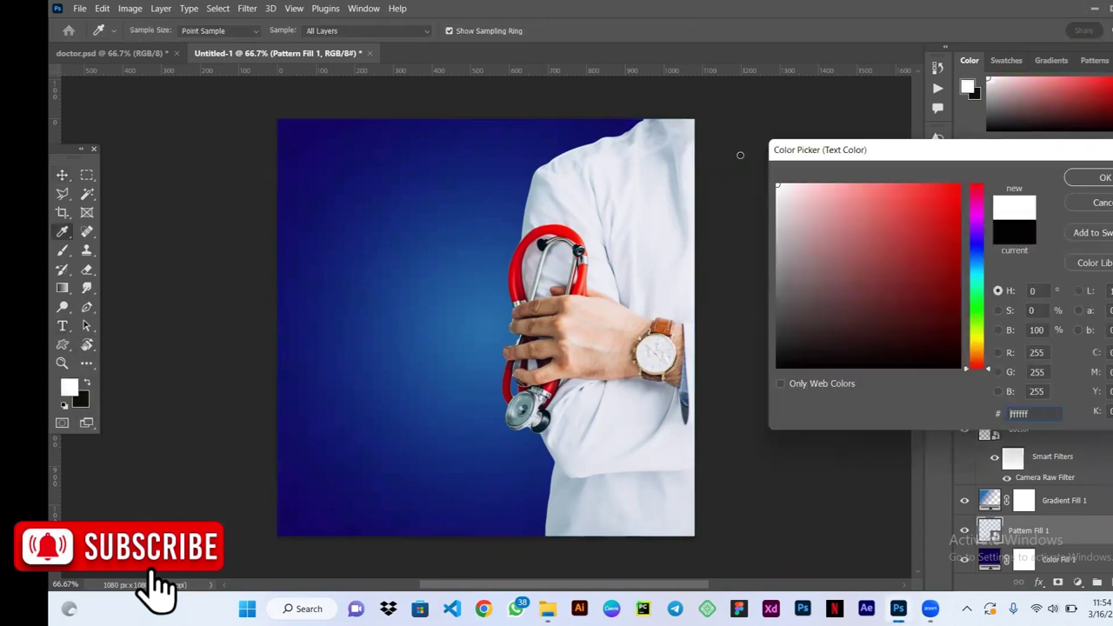
left_click(1085, 180)
left_click(309, 223)
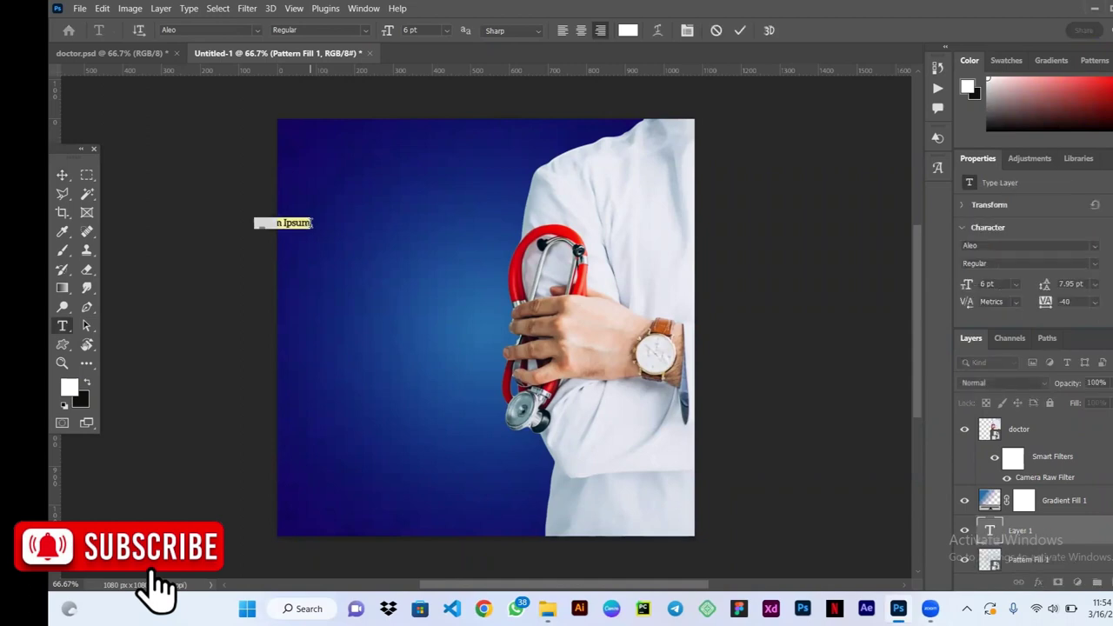
left_click(740, 31)
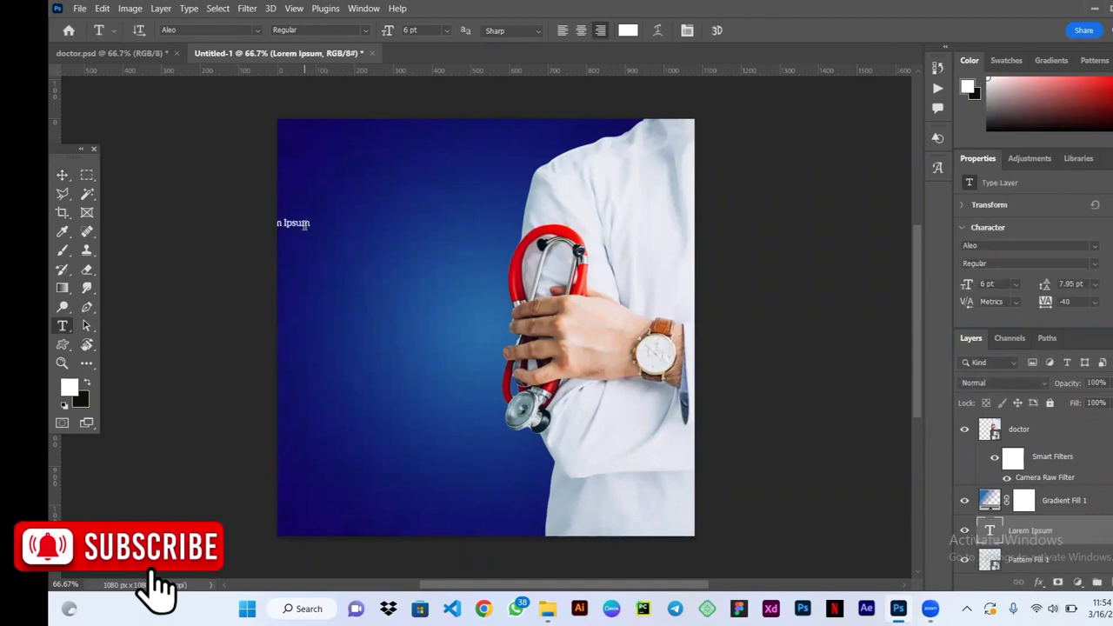
Enlarge the placeholder text and move its layer to the top of the stack.
key("v")
left_click_drag(305, 224, 341, 223)
left_click(342, 224)
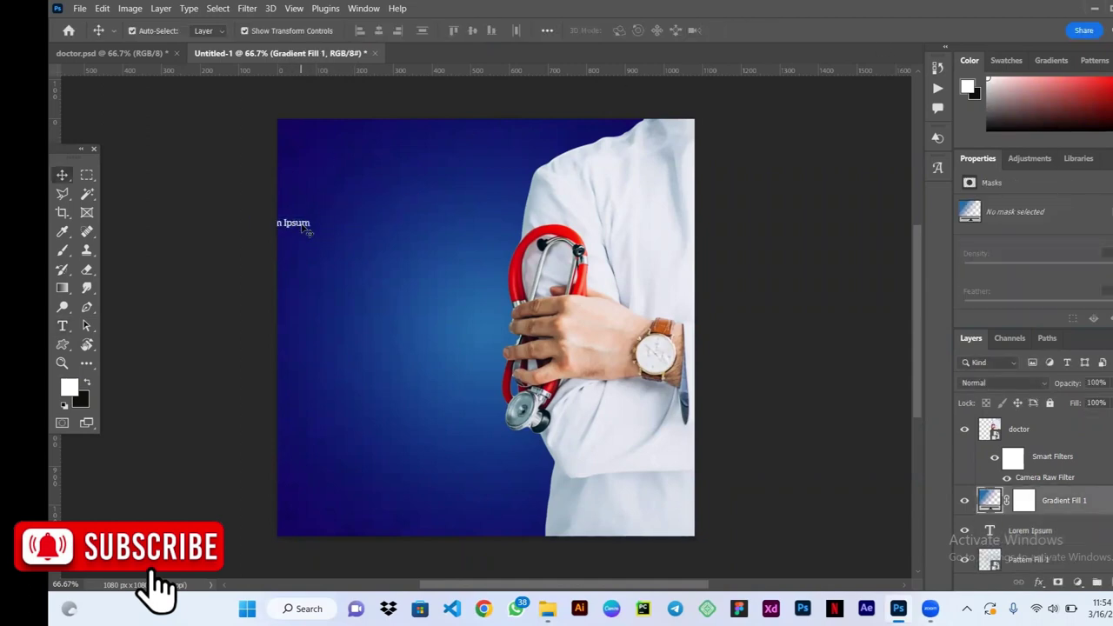
scroll(1083, 493, "down", 2)
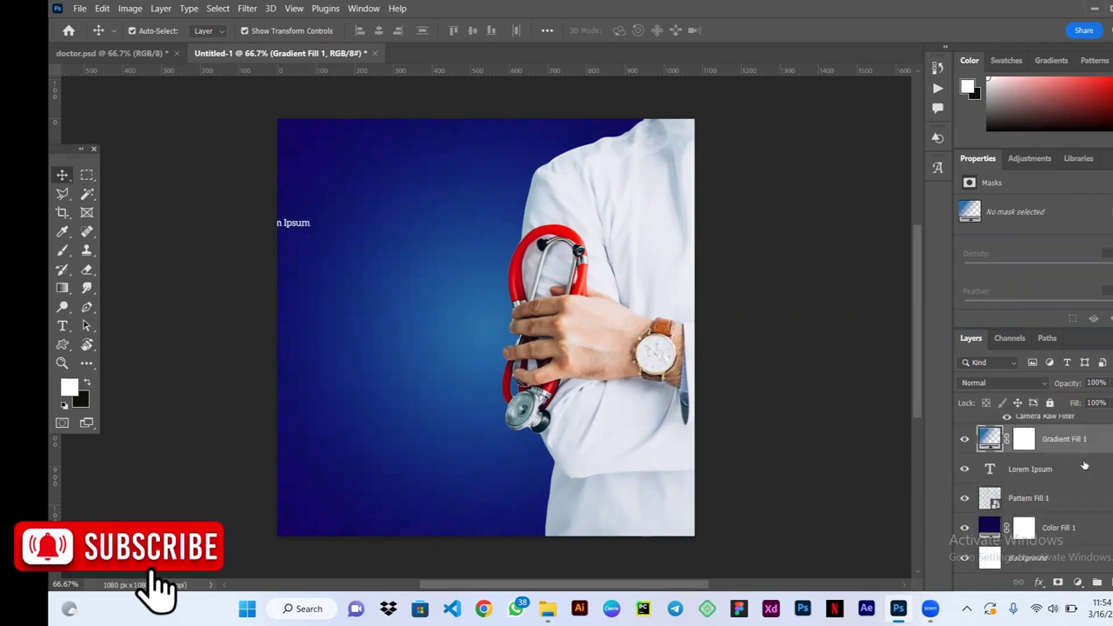
left_click(1087, 470)
key("ctrl+t")
mouse_move(301, 229)
left_mouse_down()
mouse_move(418, 336)
mouse_move(526, 355)
left_mouse_up()
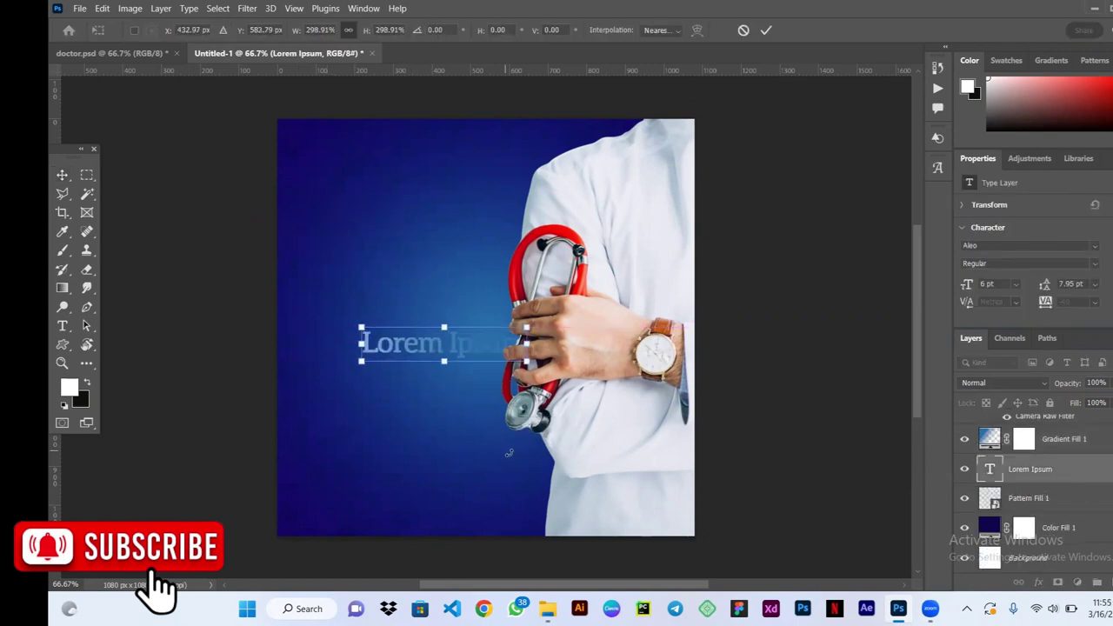
key("Return")
left_click_drag(1024, 414, 654, 355)
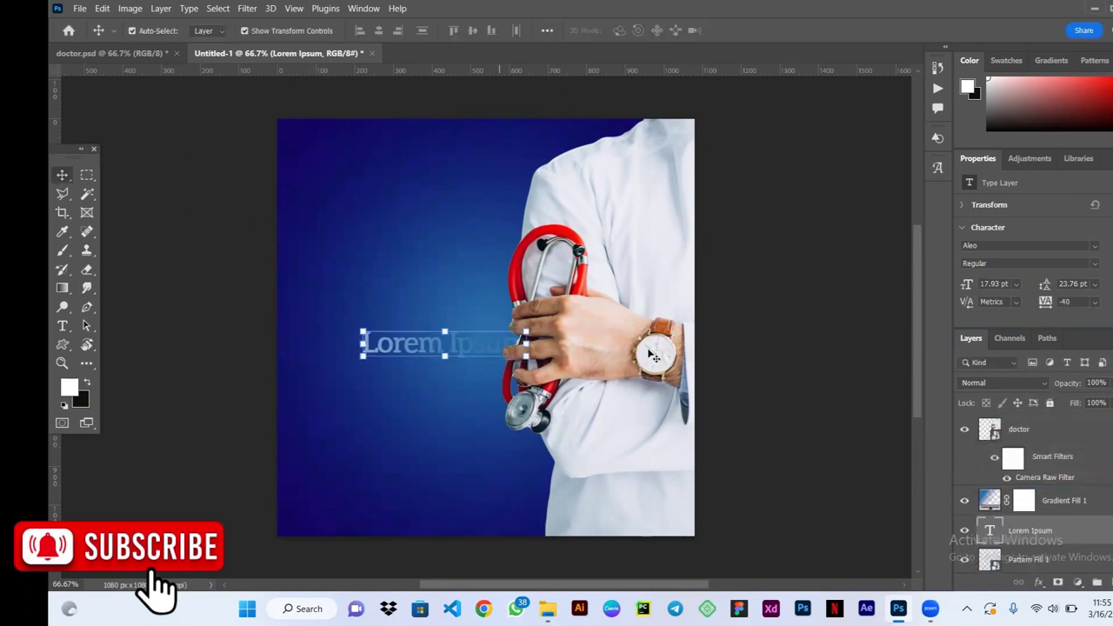
left_click_drag(1029, 529, 1027, 425)
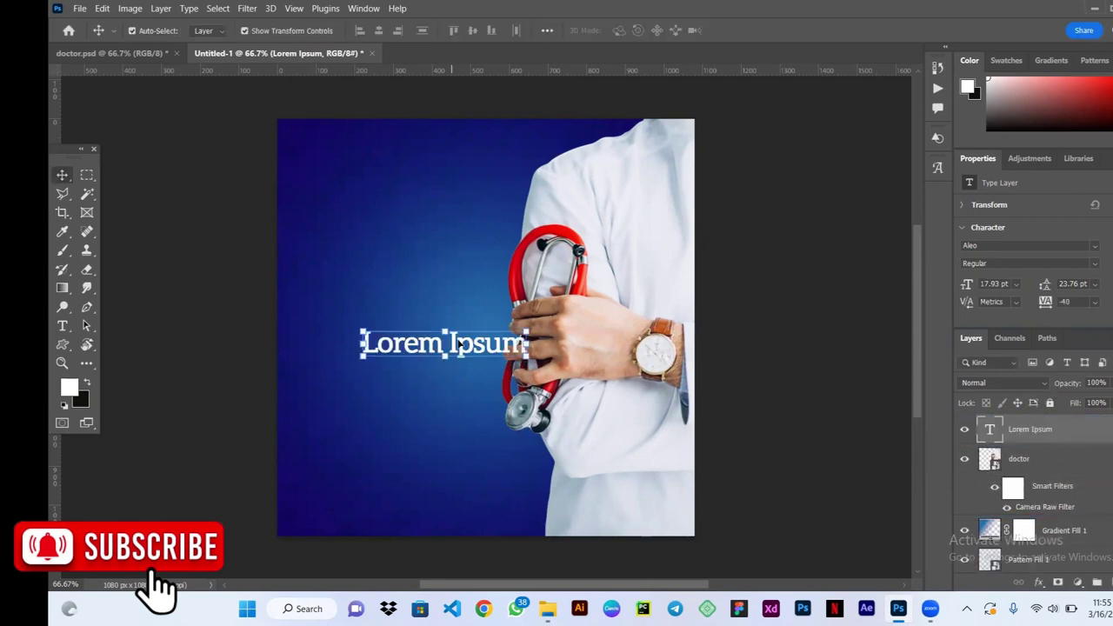
left_click_drag(481, 345, 438, 302)
key("ctrl+t")
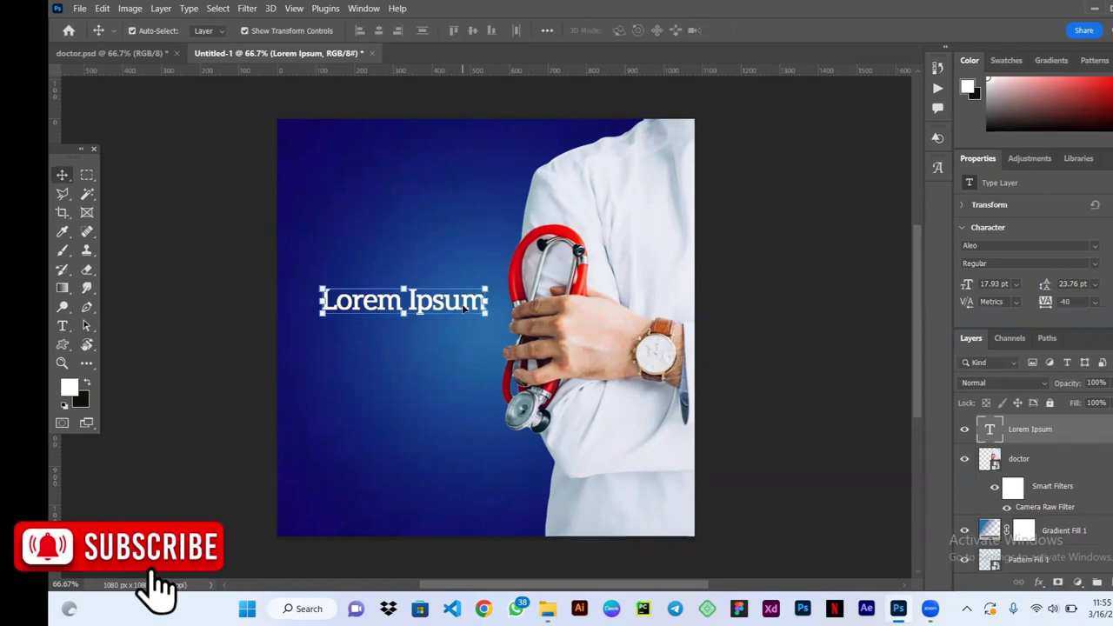
Replace the text with two lines, BRAND / DOCTOR, left-aligned at 31 pt.
double_click(444, 300)
type("B")
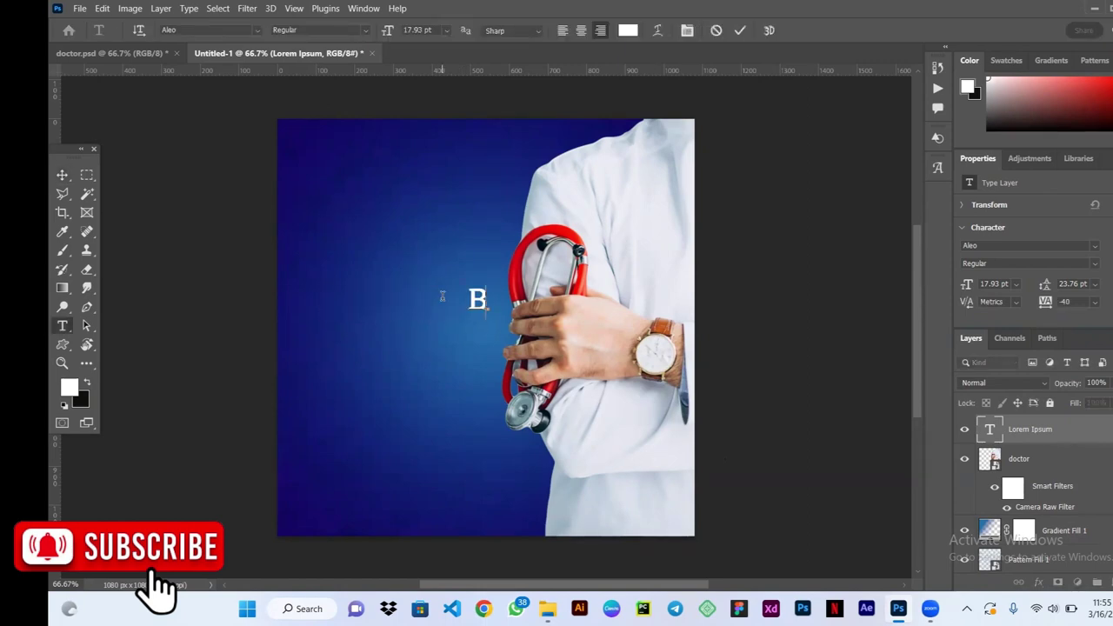
type("RAND")
key("Return")
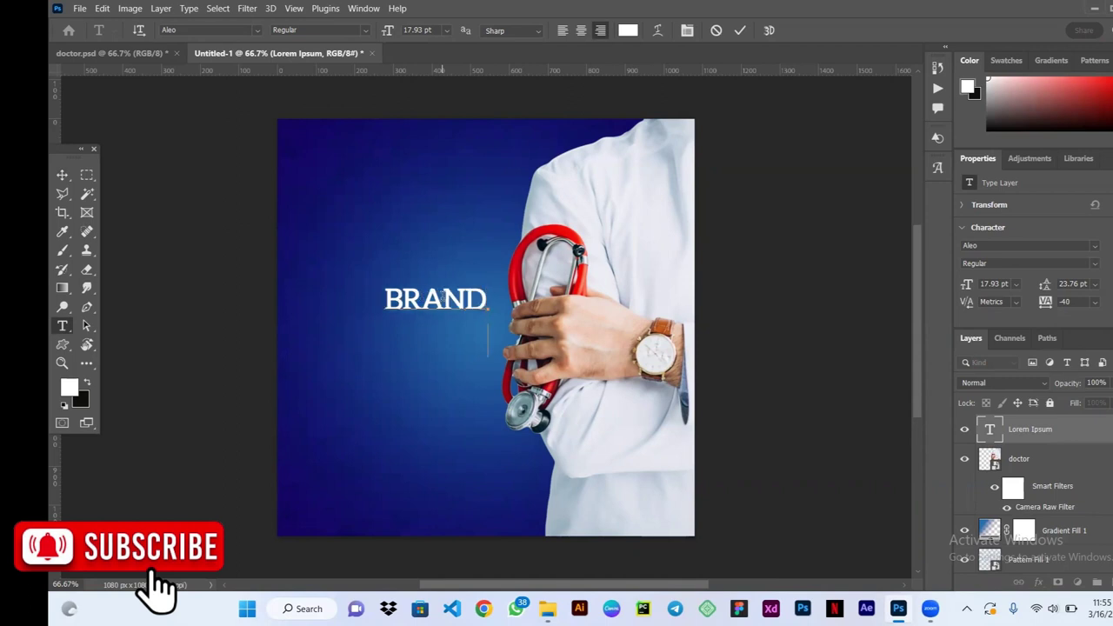
type("DOCTOR")
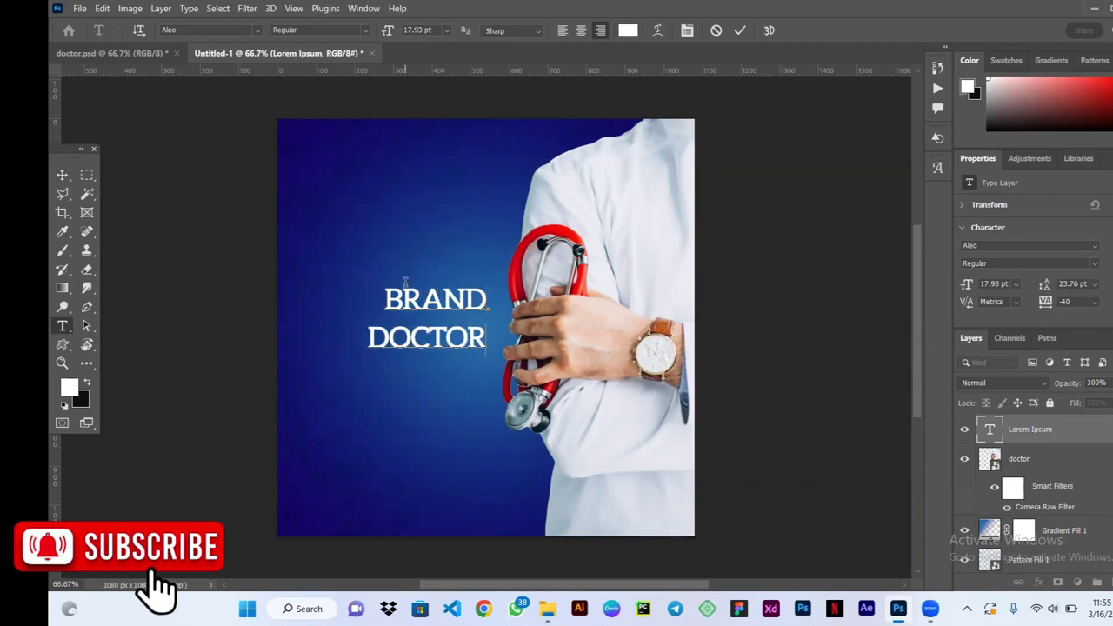
key("ctrl+a")
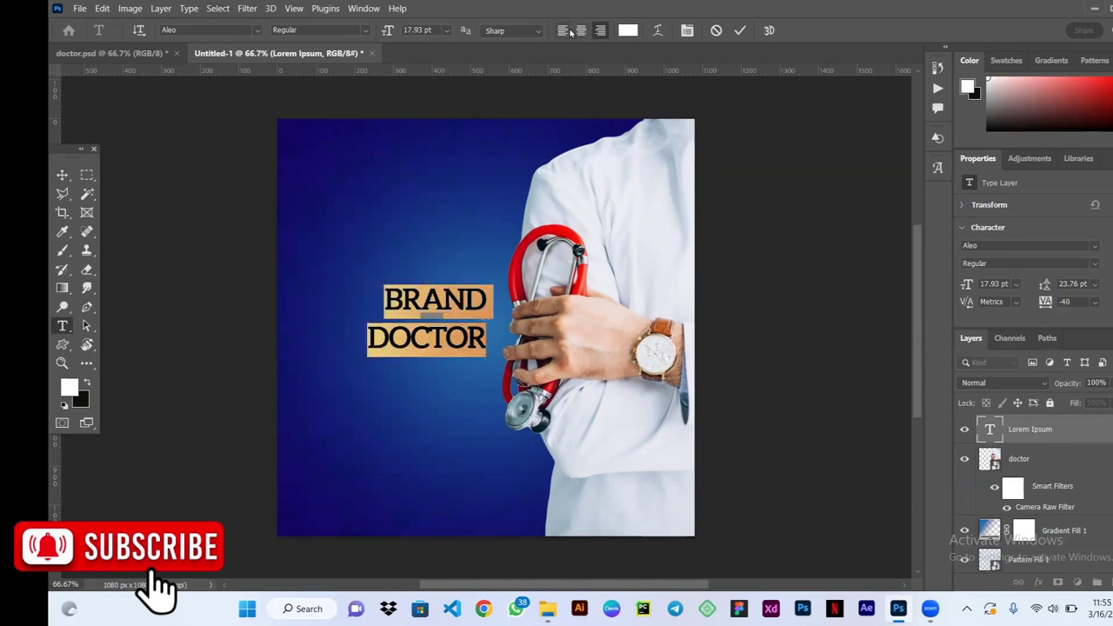
left_click(562, 31)
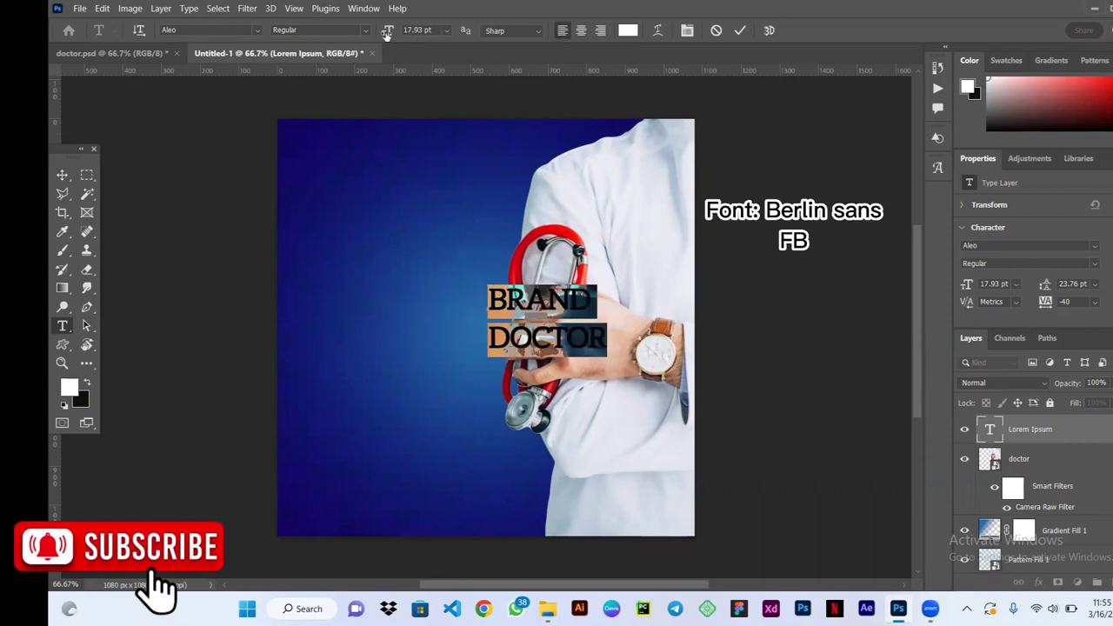
left_click_drag(388, 31, 401, 39)
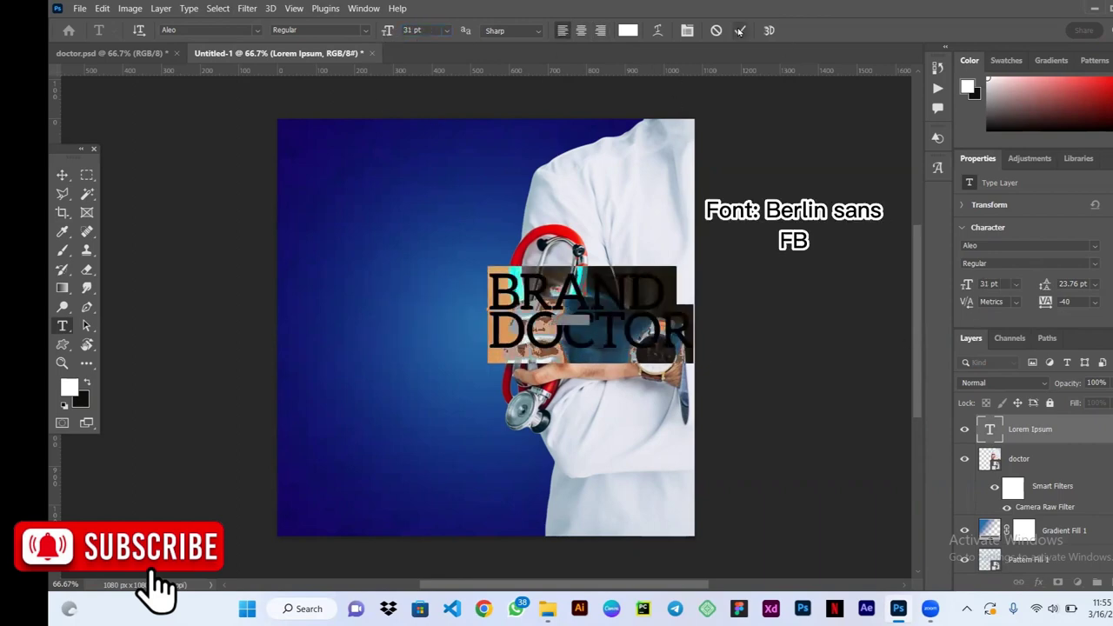
Set the heading in Berlin Sans FB Bold and move it left onto the blue area.
left_click(258, 31)
type("B")
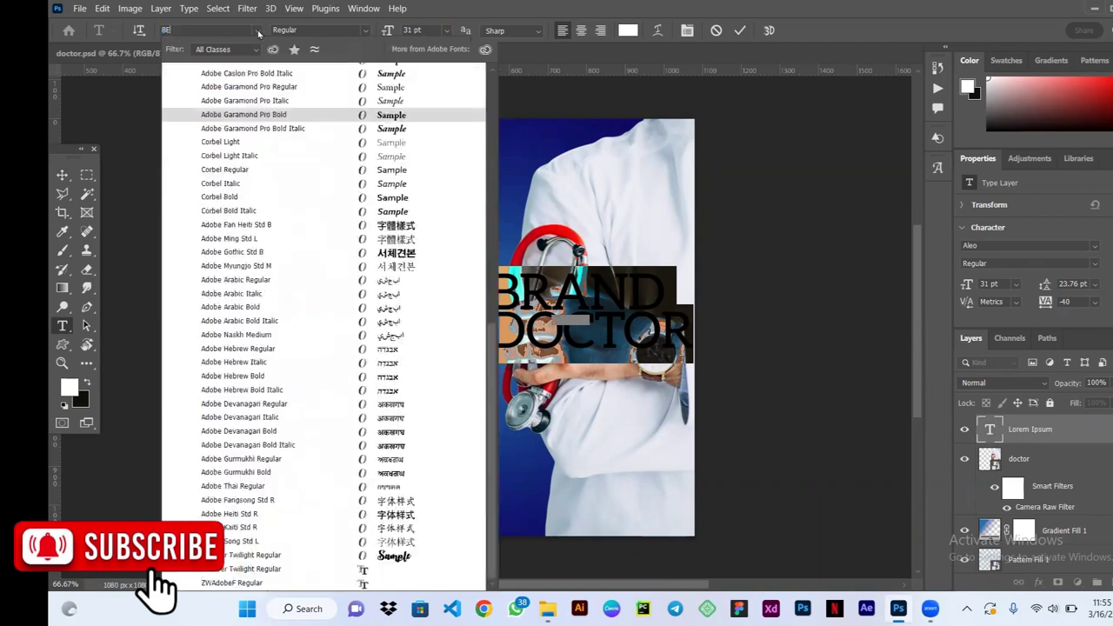
type("ER")
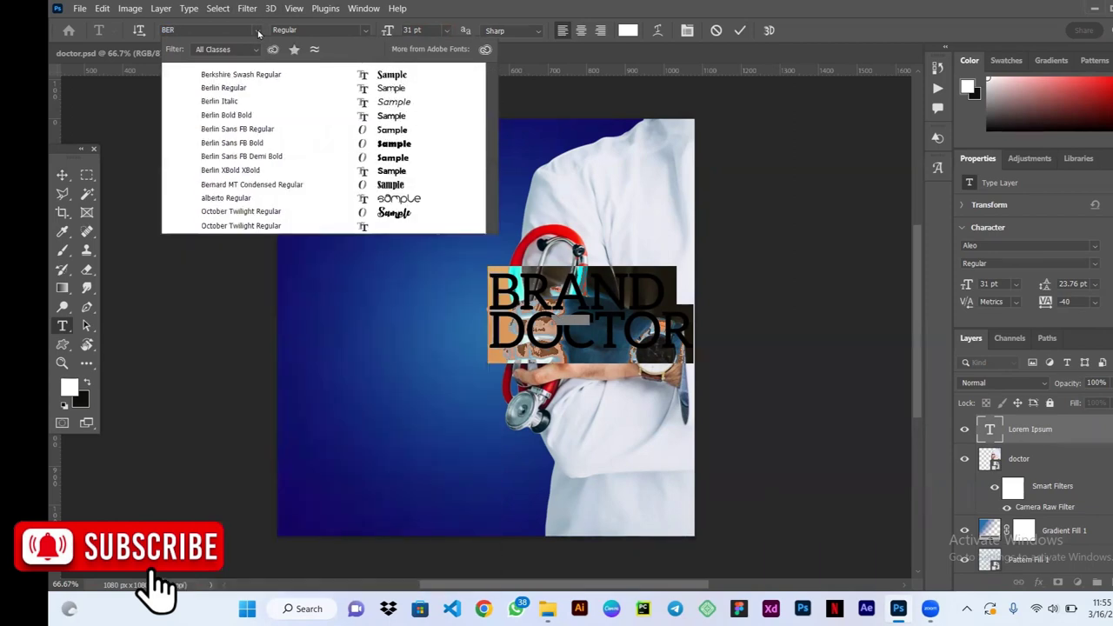
type("LIN")
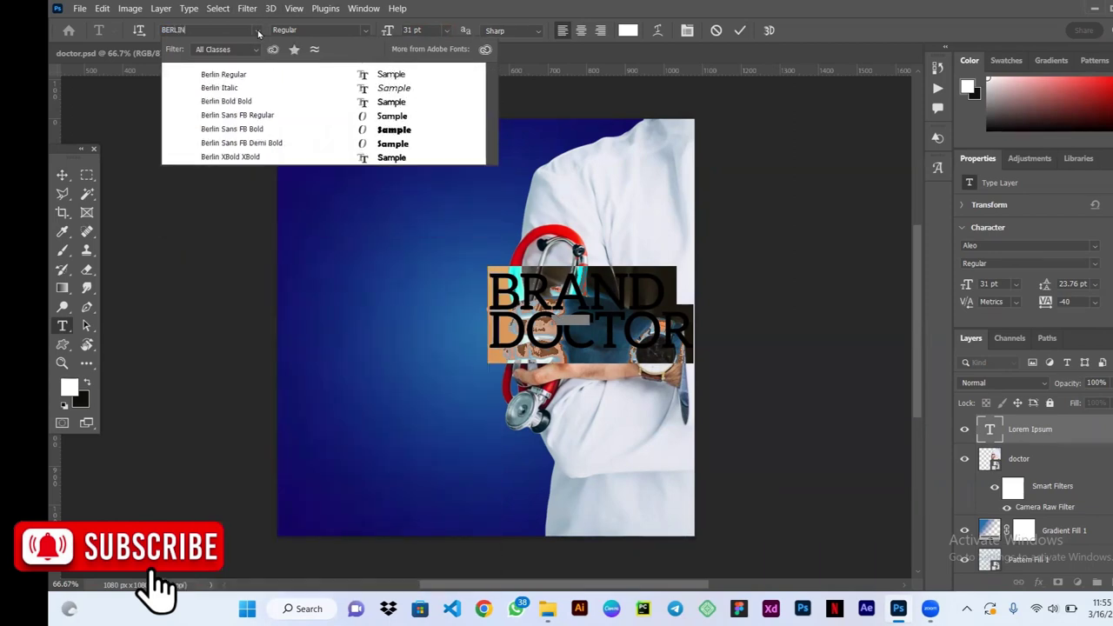
left_click(253, 129)
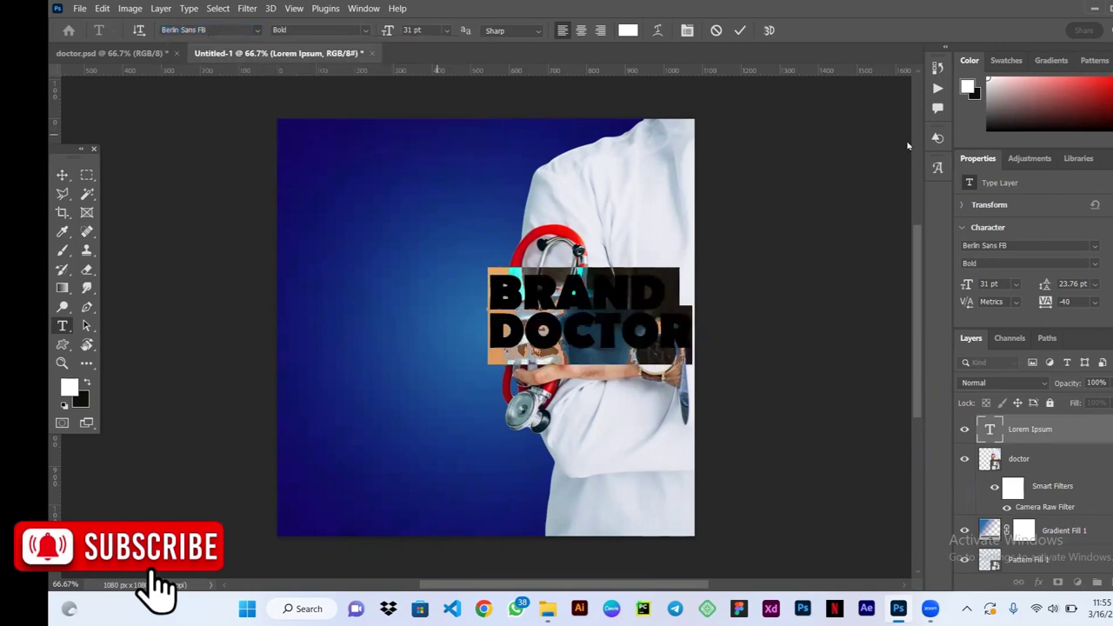
left_click(740, 29)
key("v")
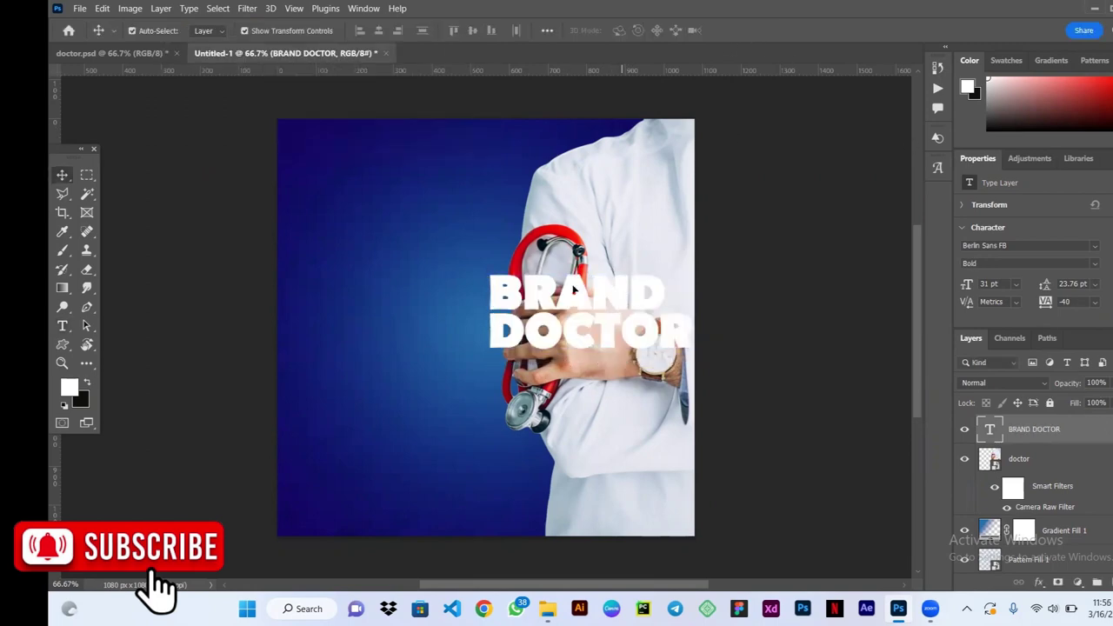
mouse_move(622, 292)
left_mouse_down()
mouse_move(432, 298)
mouse_move(438, 287)
left_mouse_up()
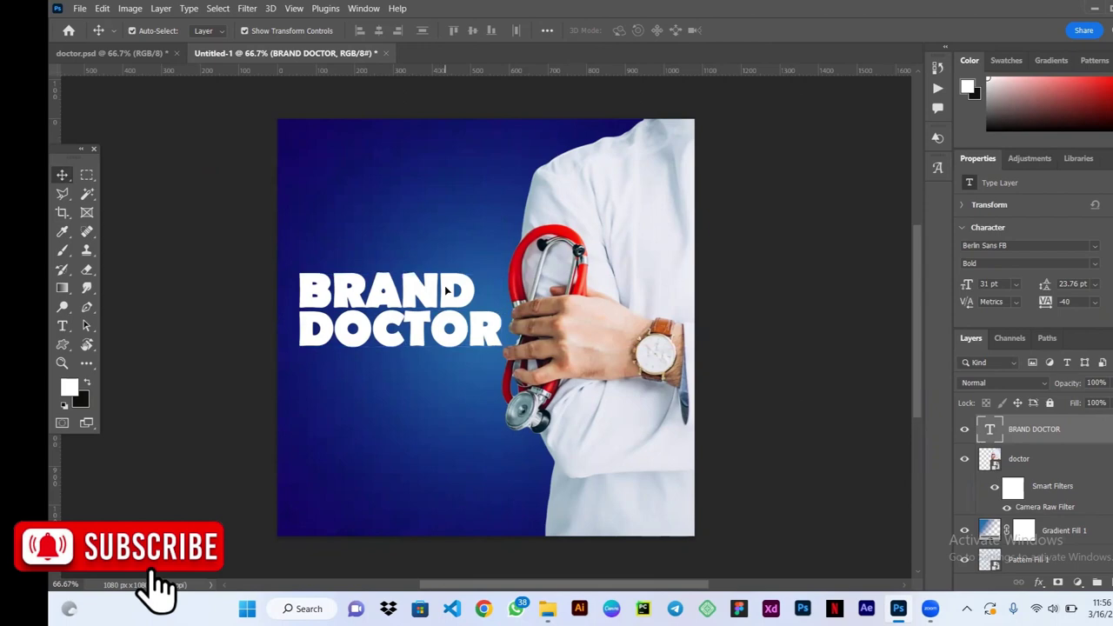
left_click(771, 301)
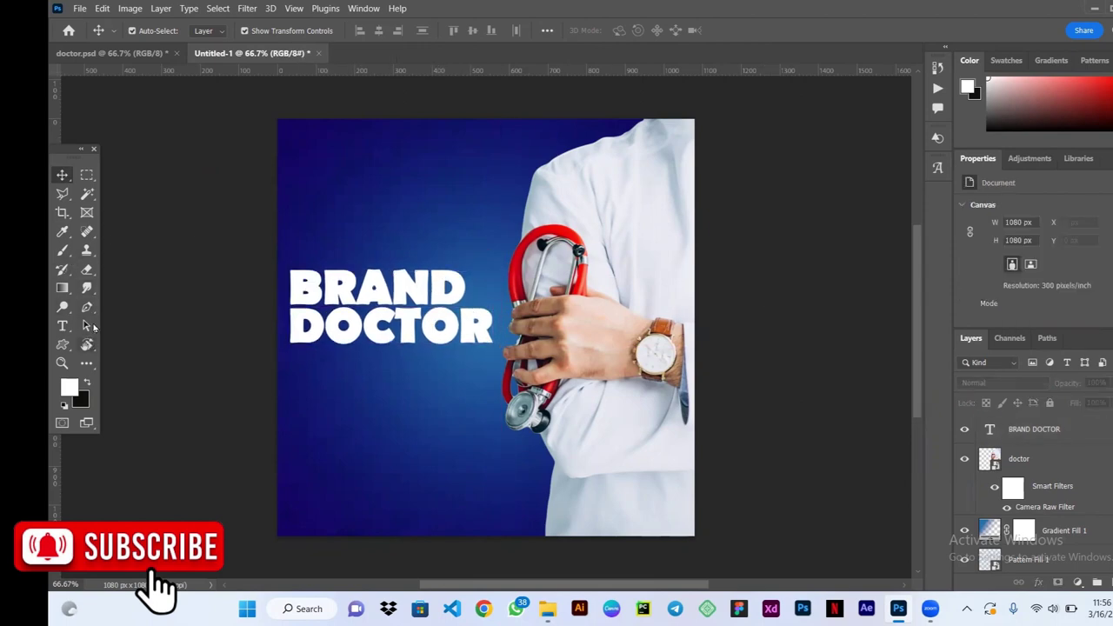
Add 'Consult your' in Aleo Regular Italic just above BRAND DOCTOR.
left_click(62, 326)
left_click(299, 245)
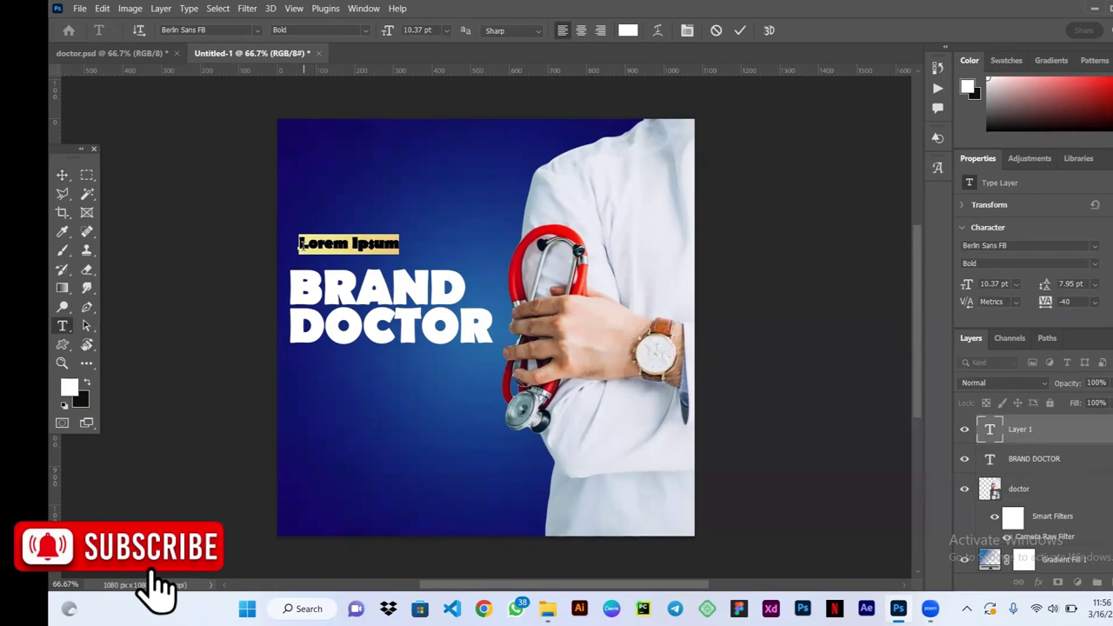
left_click(258, 31)
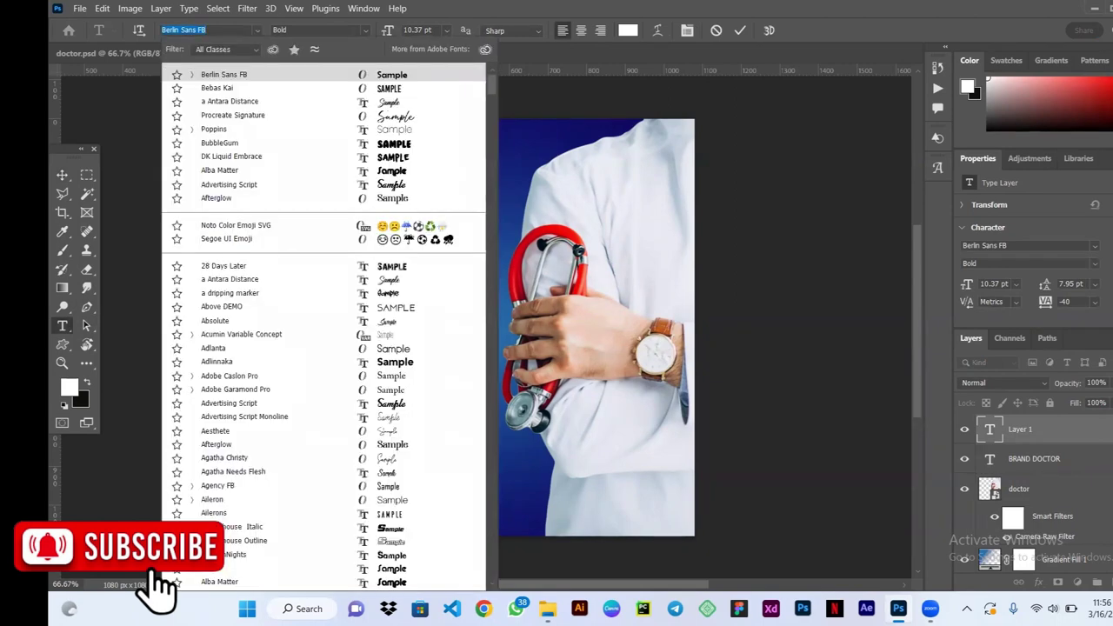
type("Aleo")
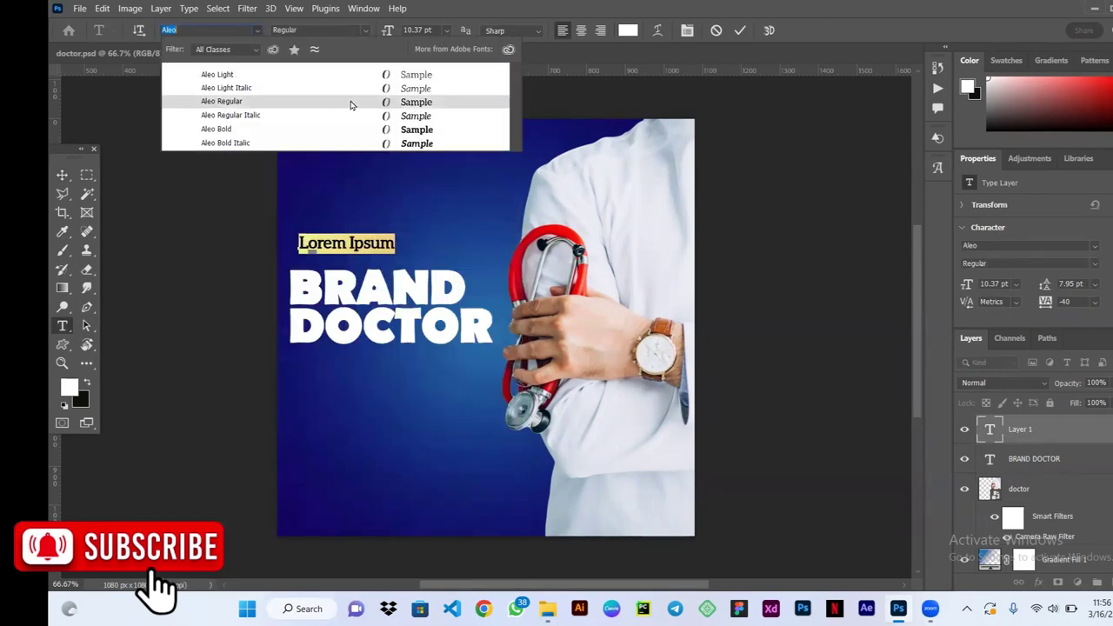
left_click(370, 115)
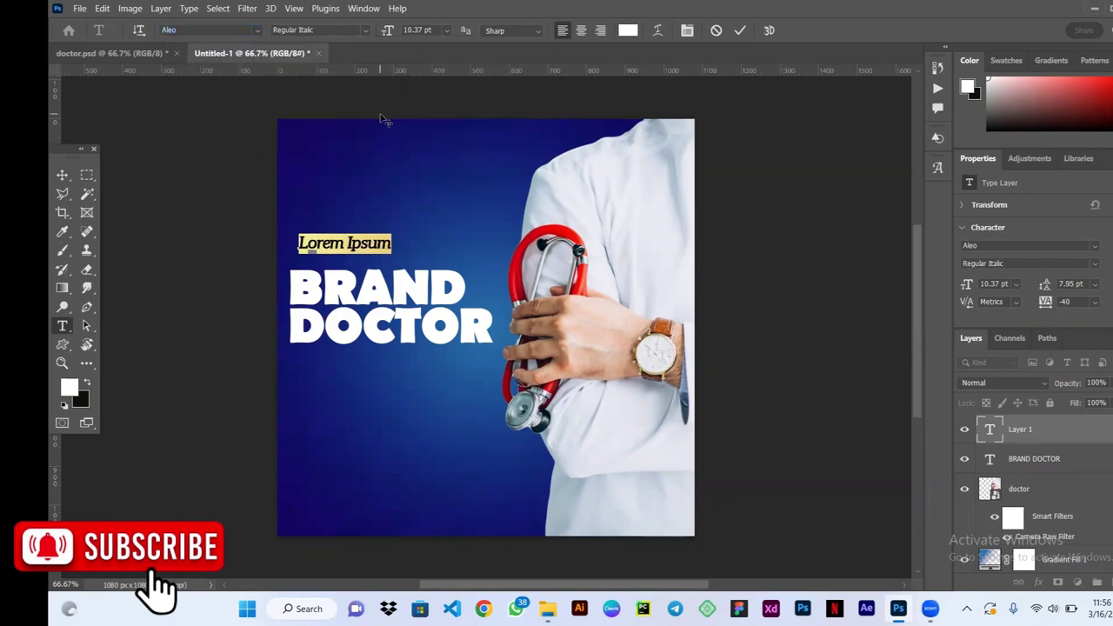
type("C")
type("on")
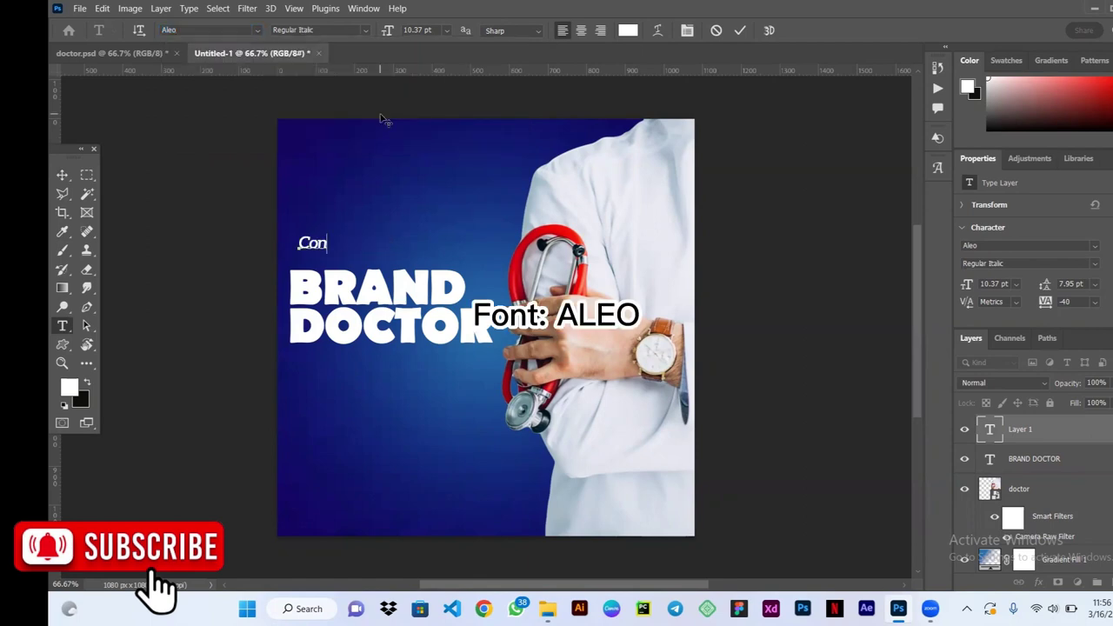
type("sult you")
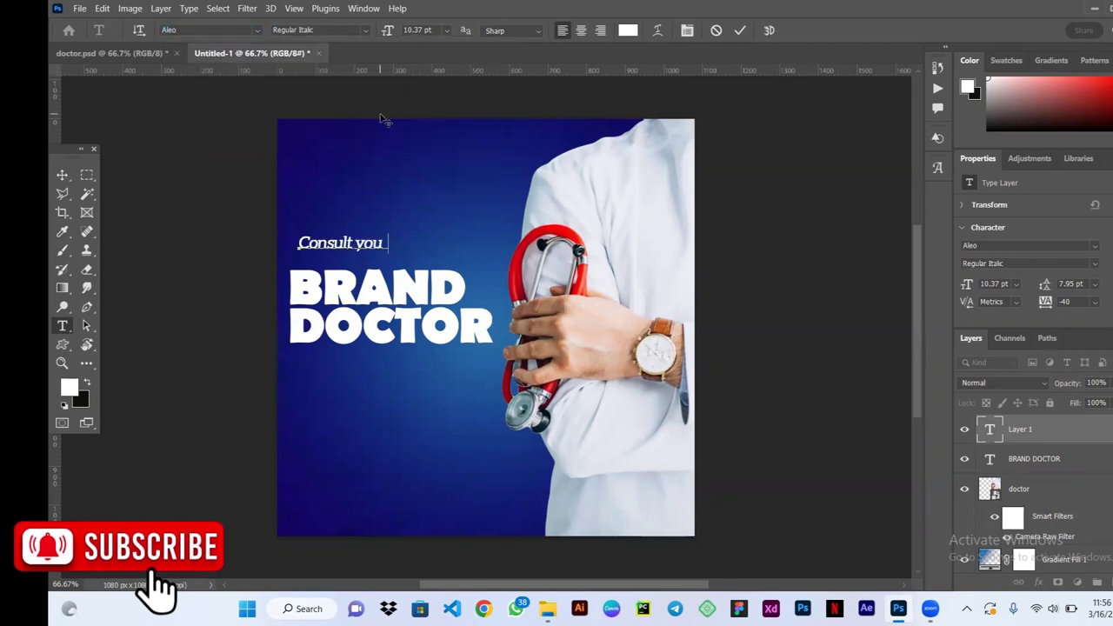
left_click(740, 31)
key("v")
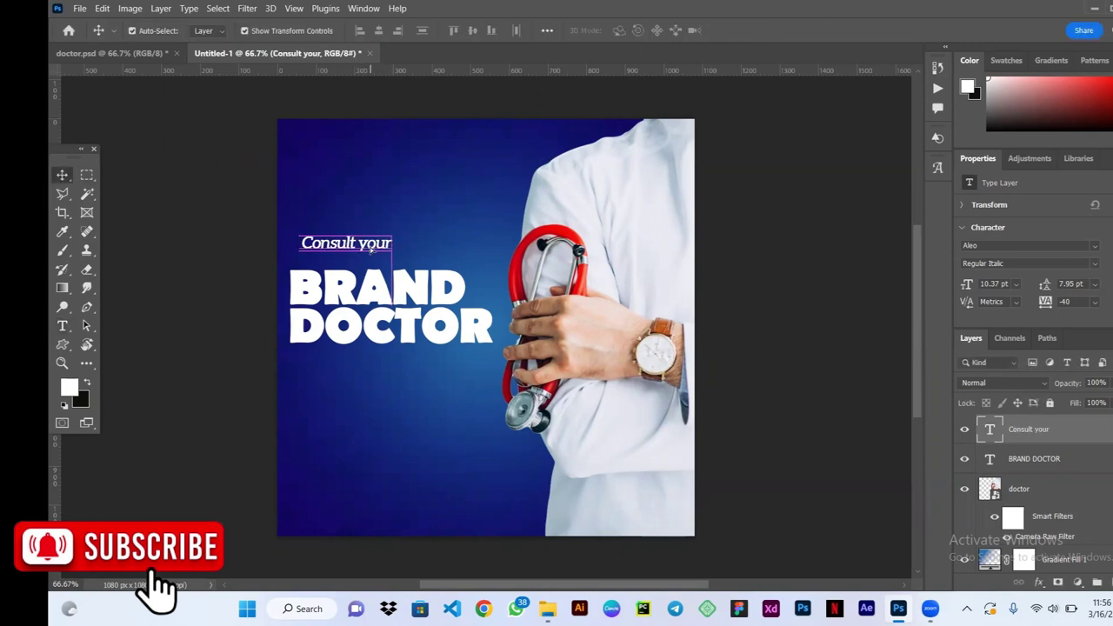
left_click_drag(371, 248, 360, 260)
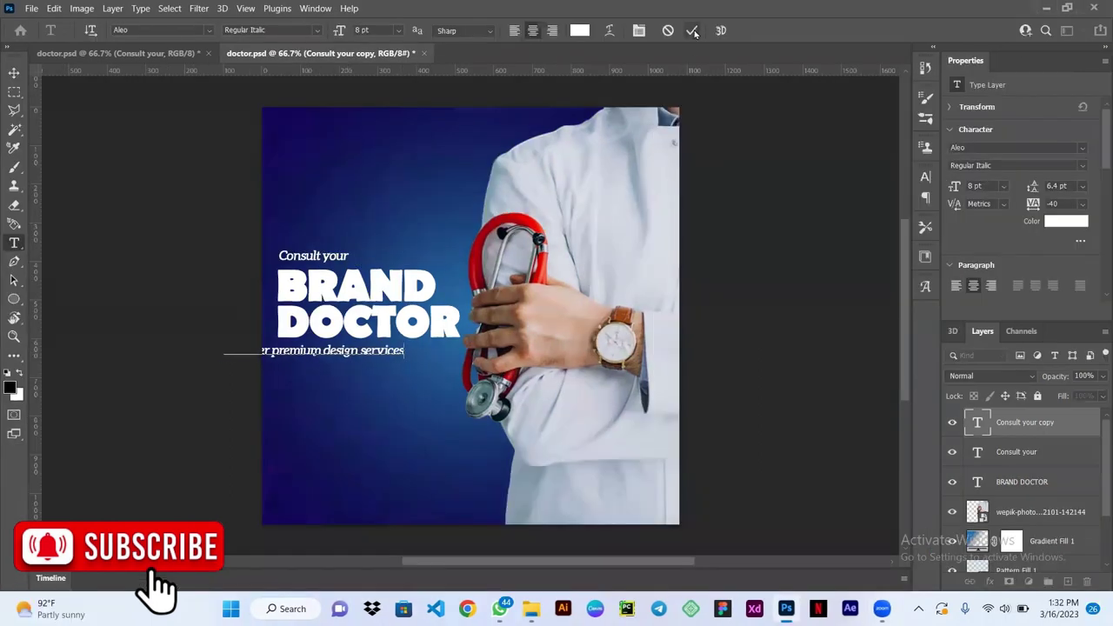
Align the tagline under BRAND DOCTOR and add an OUR SERVICES copy below it.
left_click(692, 30)
key("v")
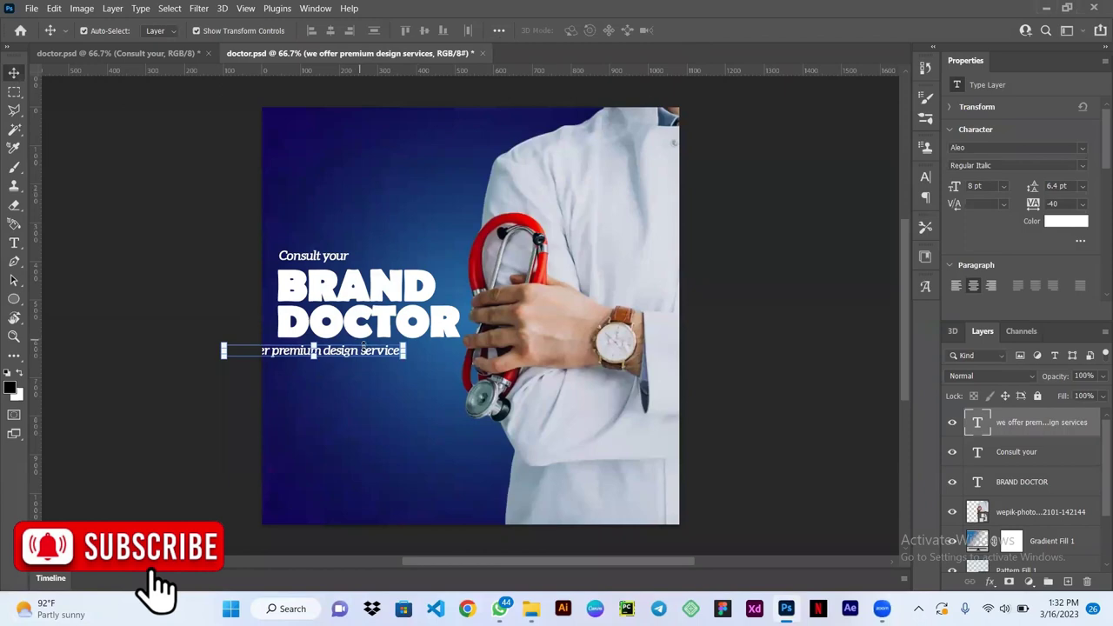
mouse_move(363, 346)
left_mouse_down()
mouse_move(416, 346)
mouse_move(359, 375)
left_mouse_up()
double_click(433, 385)
type("Our")
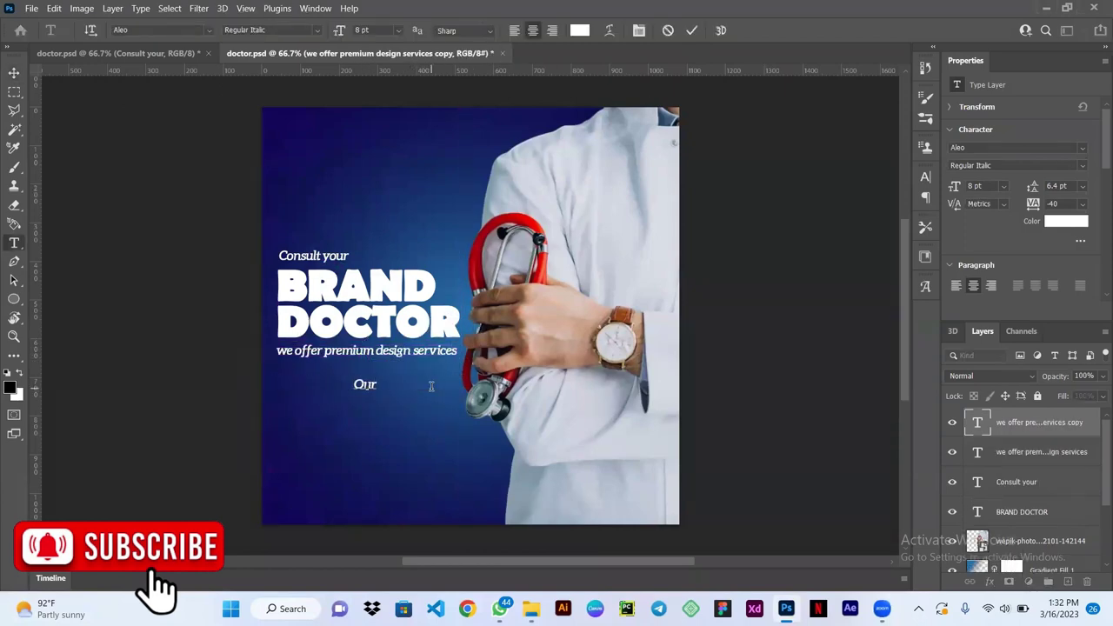
type("UR SERVICES")
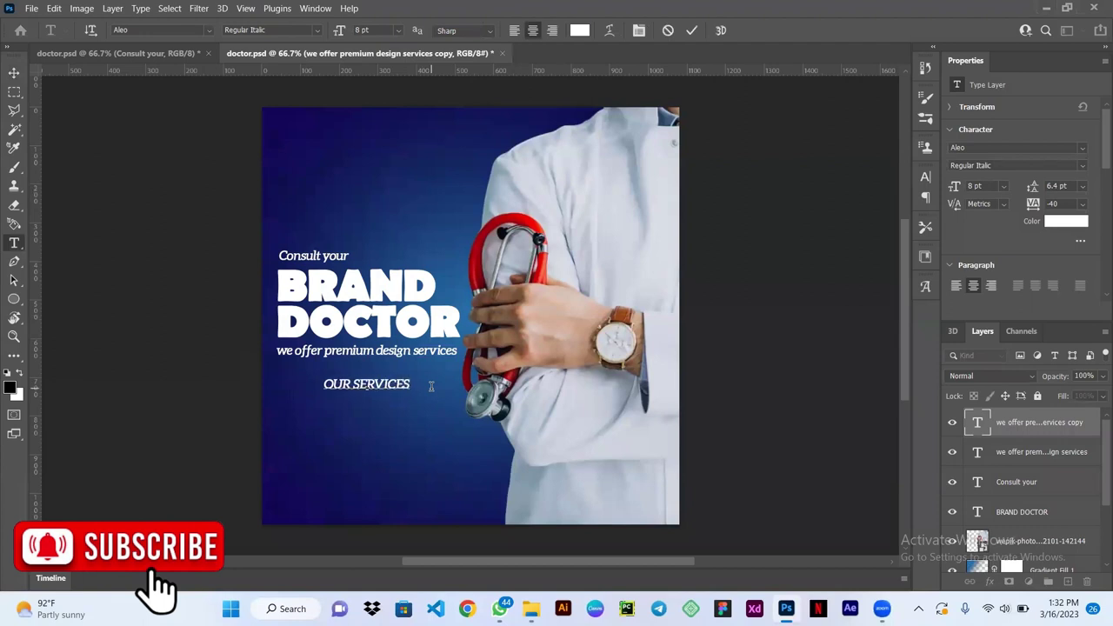
left_click(691, 30)
key("v")
left_click_drag(387, 383, 369, 399)
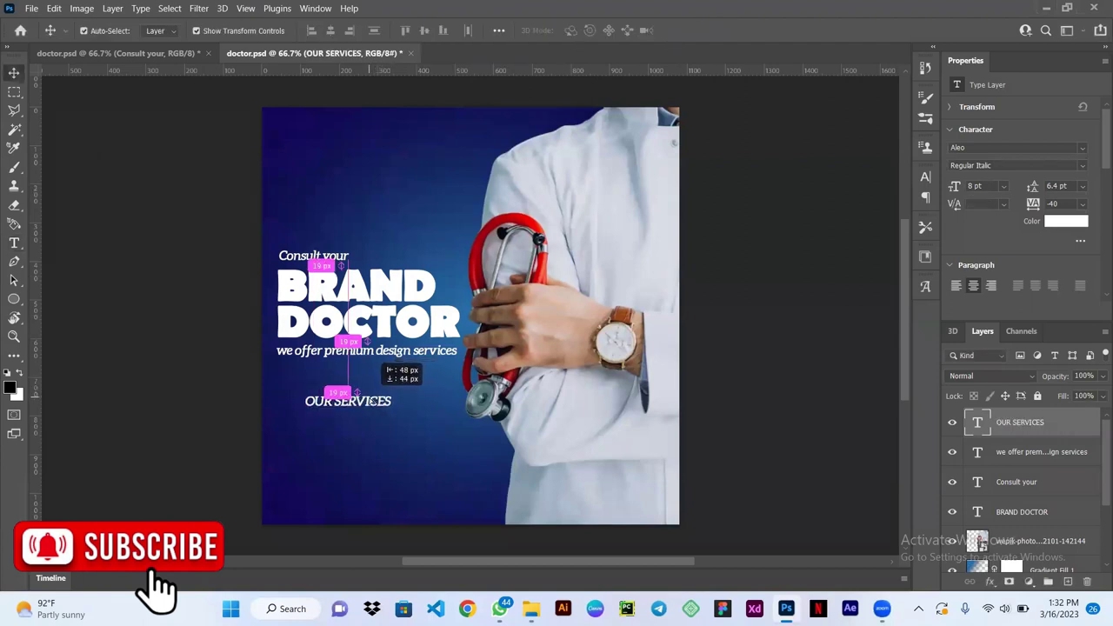
left_click(14, 298)
Put a blue rectangle with 10 px rounded corners behind OUR SERVICES.
left_click(65, 296)
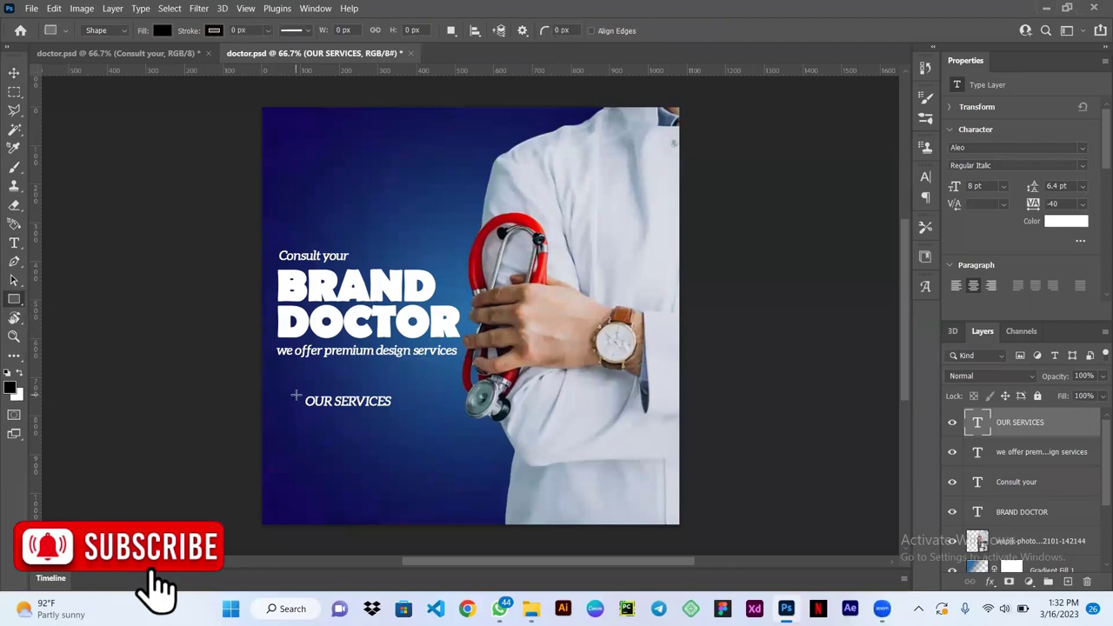
left_click_drag(294, 394, 404, 414)
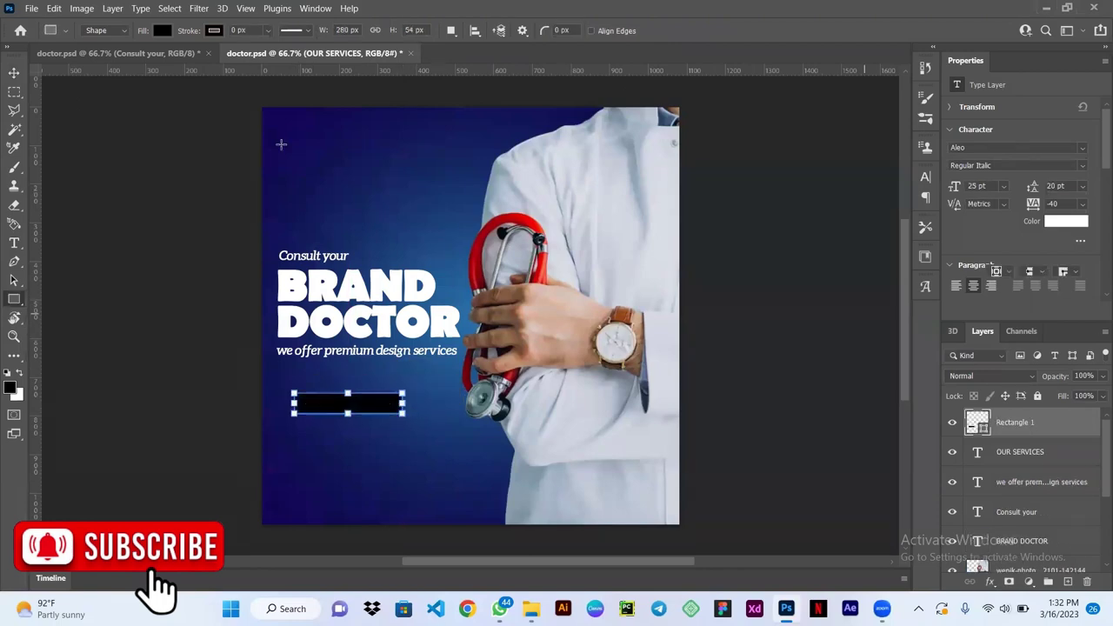
left_click(994, 212)
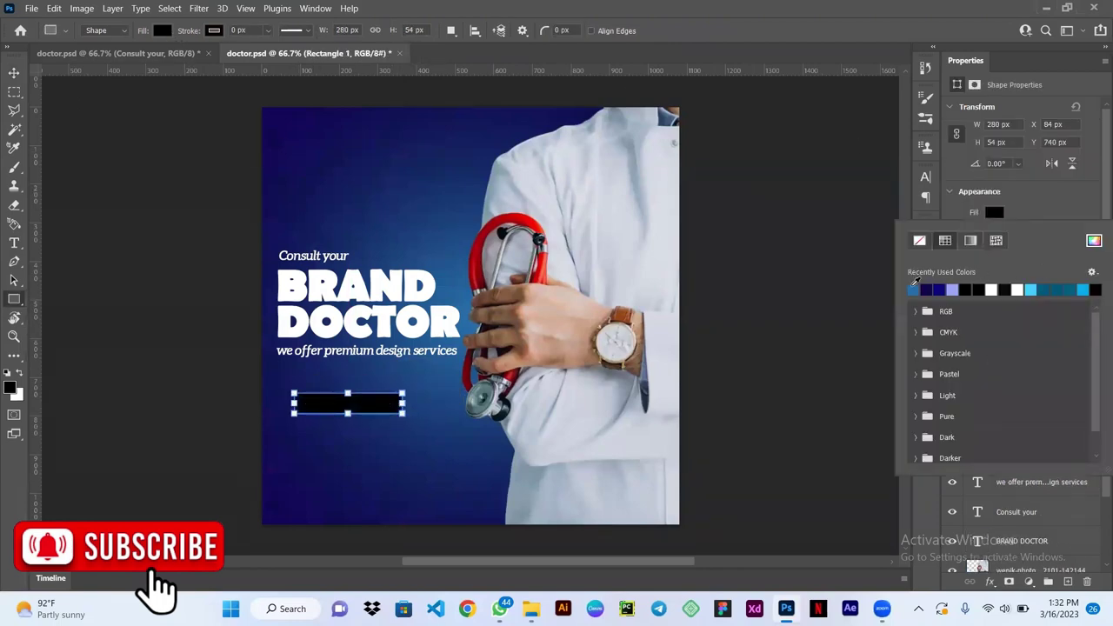
left_click(913, 287)
left_click(1036, 201)
scroll(1017, 200, "down", 2)
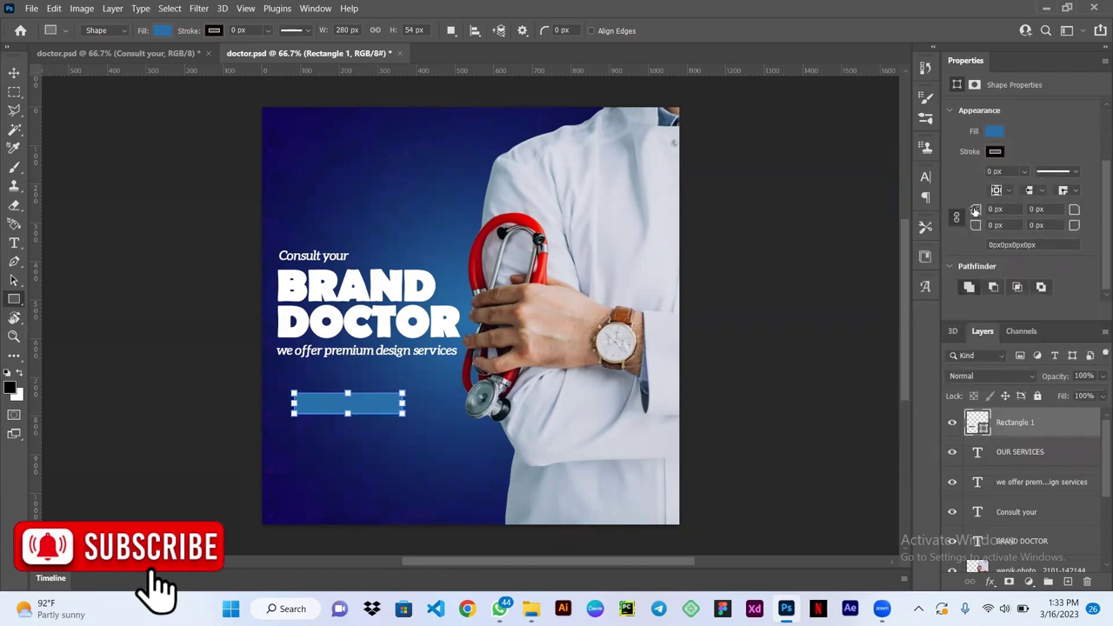
left_click(991, 210)
type("10")
key("Return")
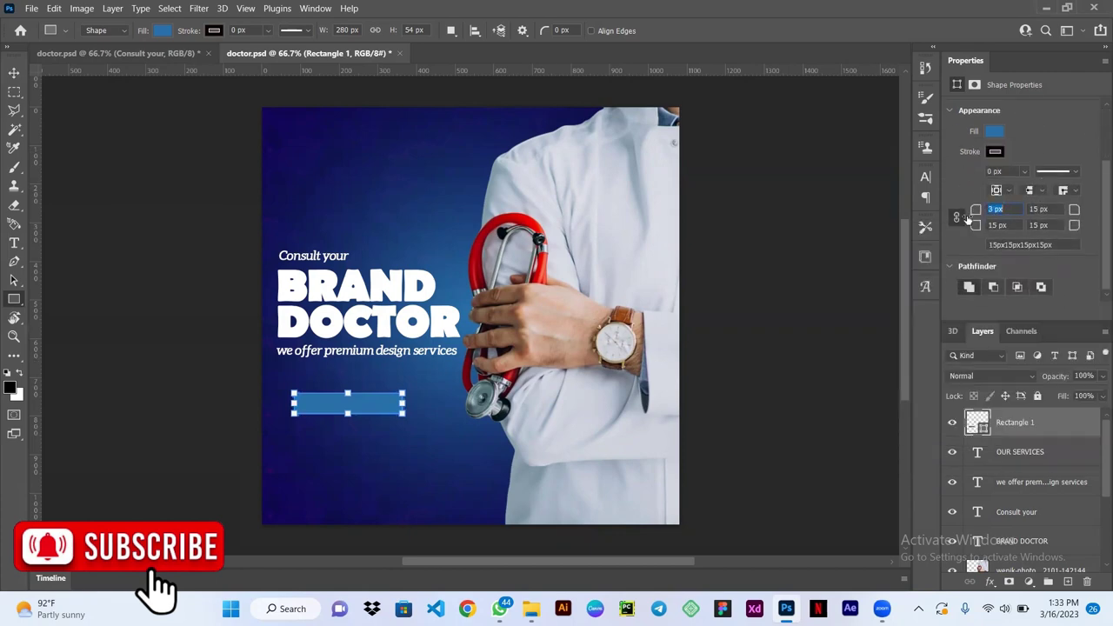
key("v")
key("ctrl+bracketleft")
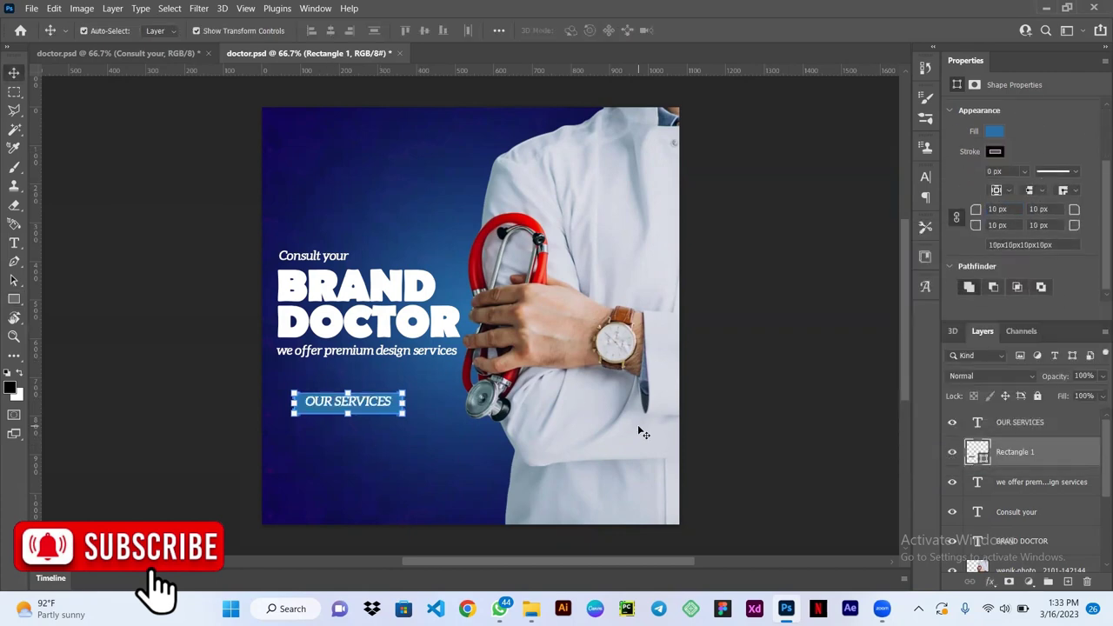
left_click(748, 273)
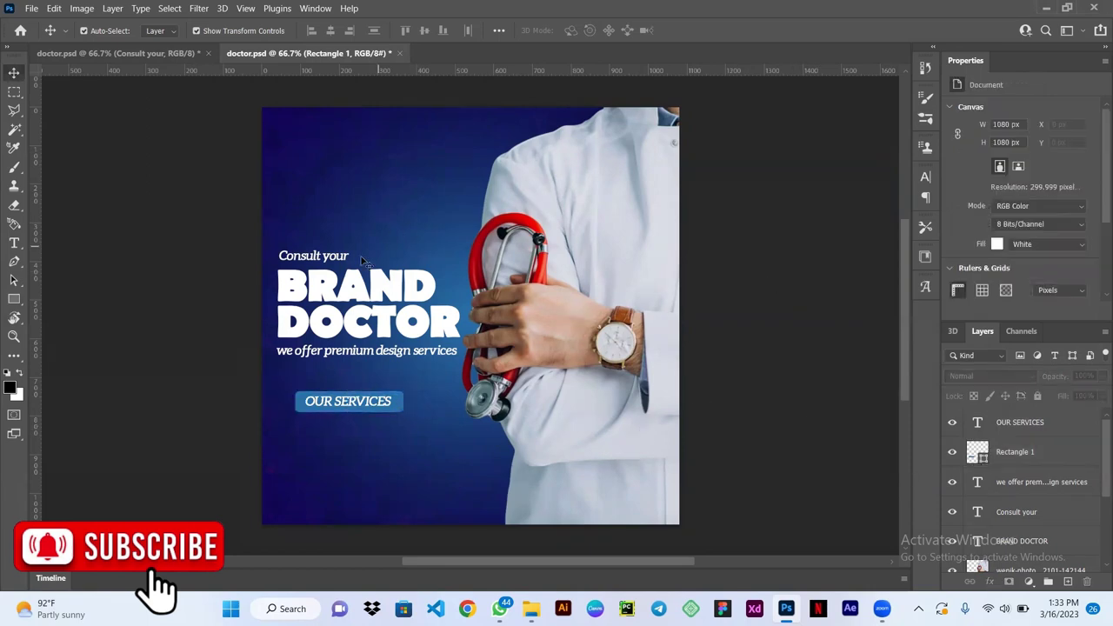
Draw a white 5 px line to the right of 'Consult your'.
right_click(11, 299)
left_click(70, 344)
left_click_drag(352, 255, 441, 254)
left_click(162, 30)
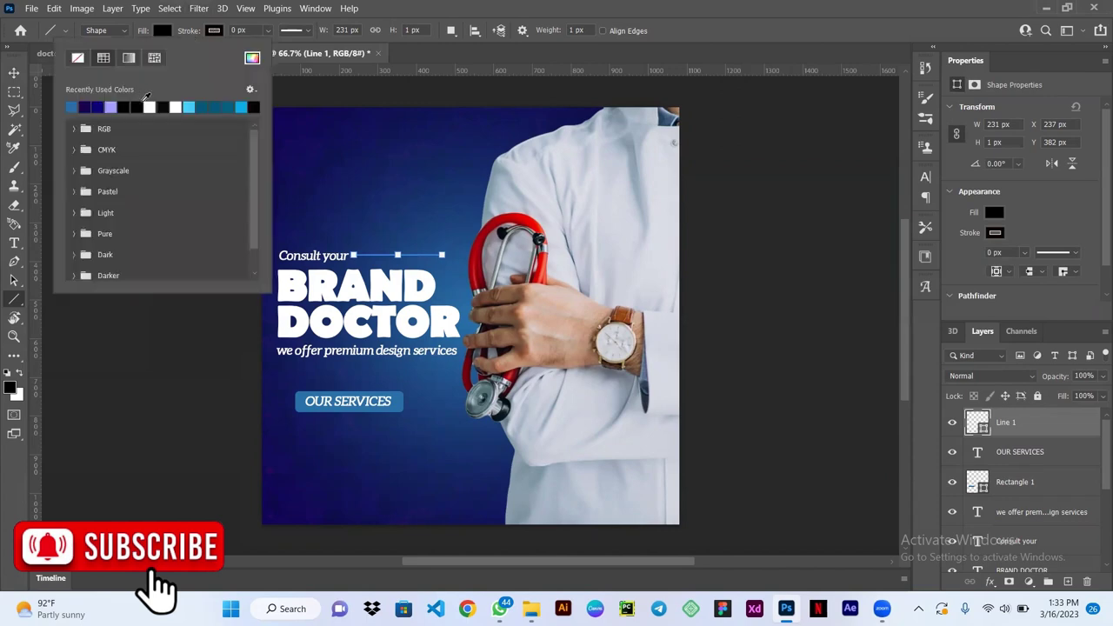
left_click(77, 107)
left_click(213, 31)
left_click(130, 107)
left_click(235, 30)
type("4")
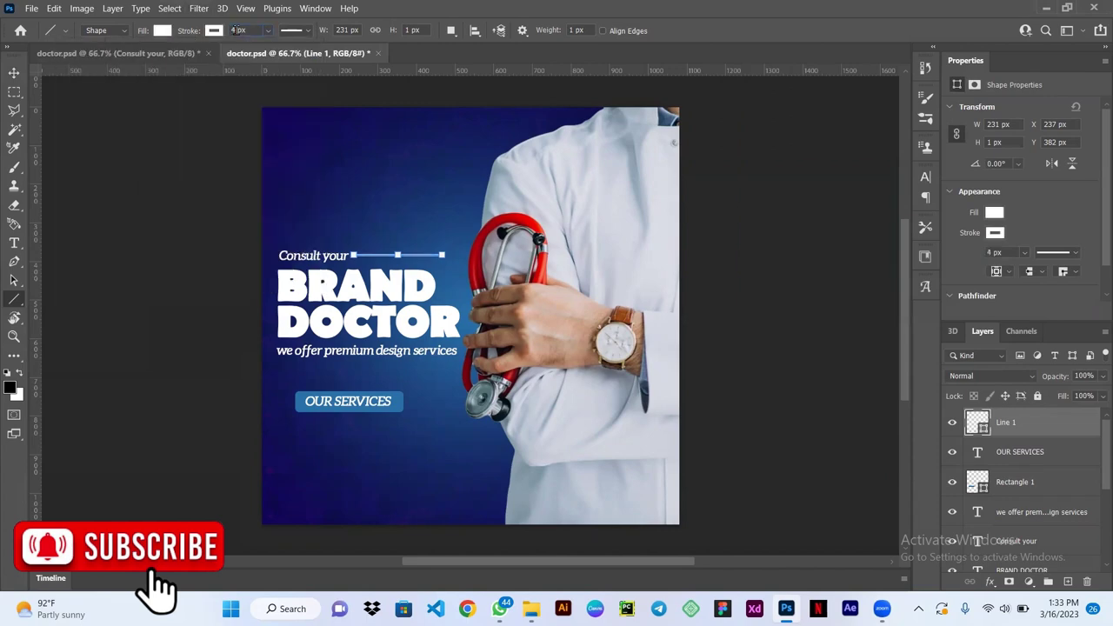
key("Down")
key("Down")
key("Down")
key("Down")
key("Down")
key("Down")
key("Return")
key("v")
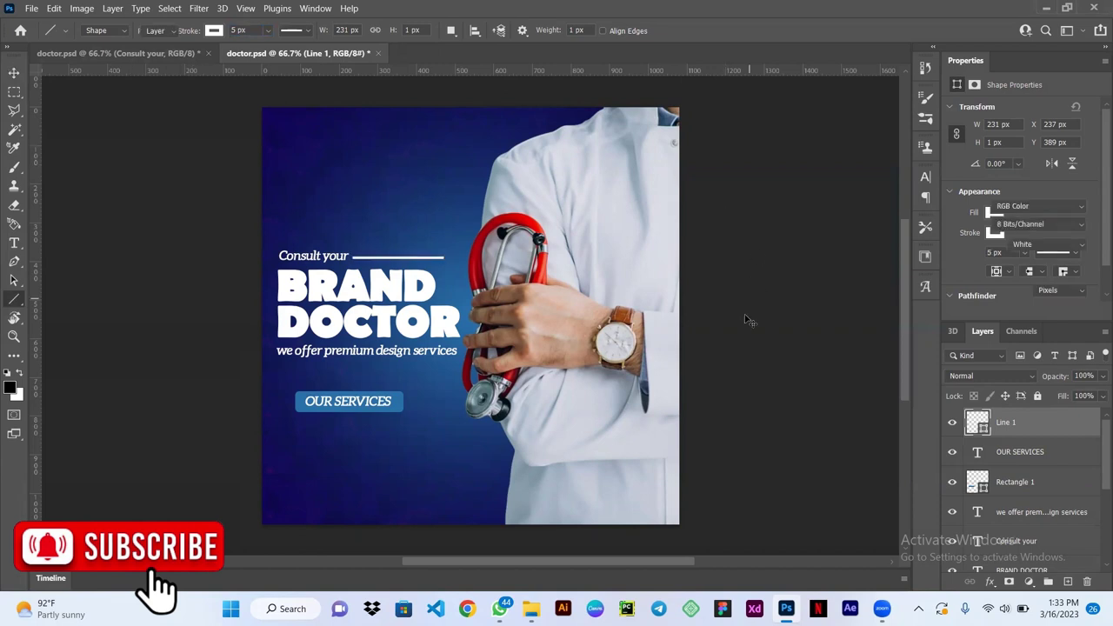
left_click(432, 266)
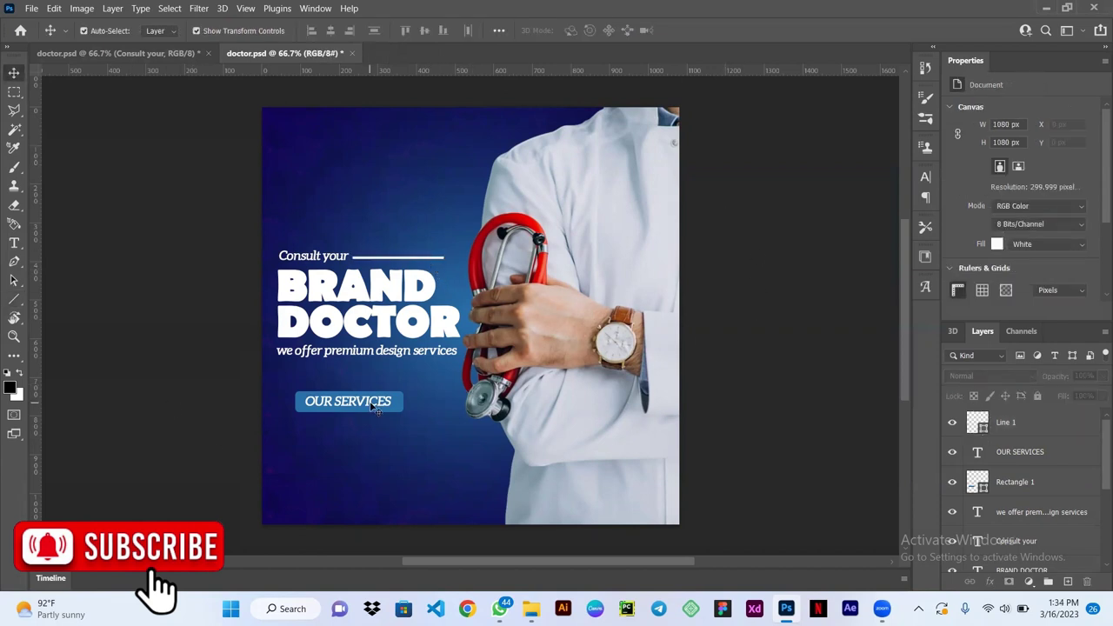
Draw an unfilled box with a white 2 px outline and 30 px corners below the button.
left_click(14, 299)
left_click_drag(294, 425, 398, 523)
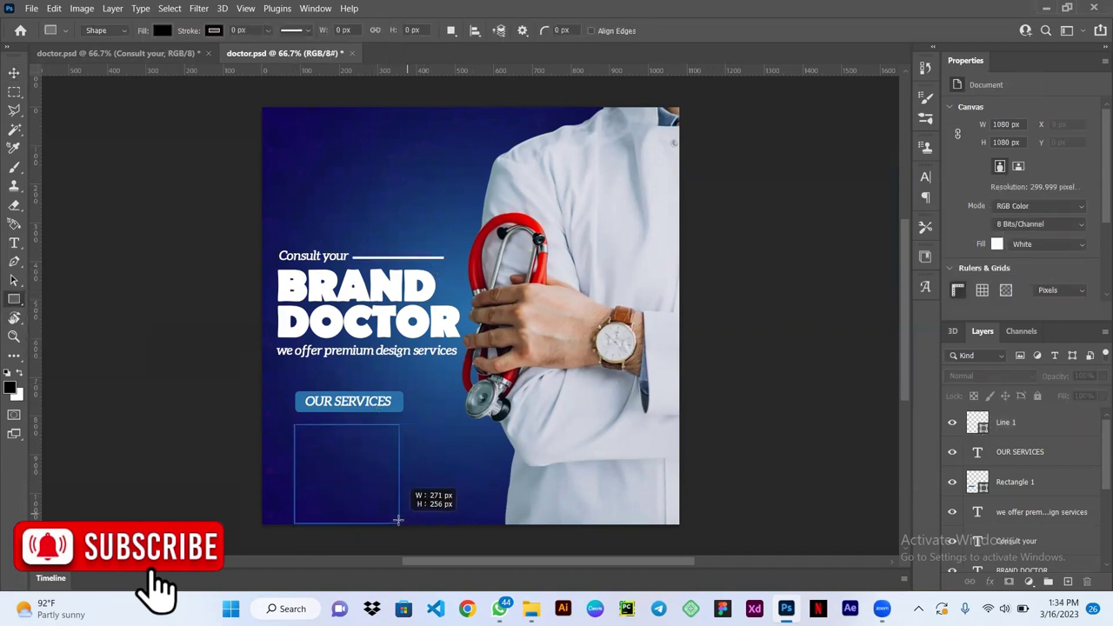
left_click(165, 33)
left_click(78, 58)
left_click(214, 31)
left_click(160, 57)
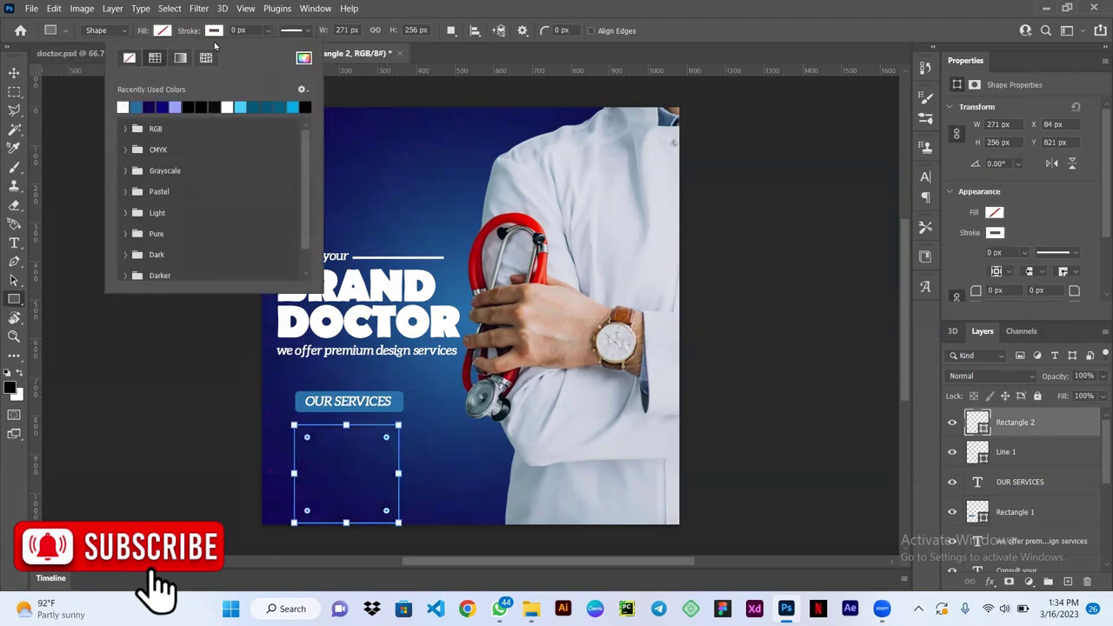
left_click(237, 31)
type("2")
key("Return")
left_click_drag(387, 436, 402, 441)
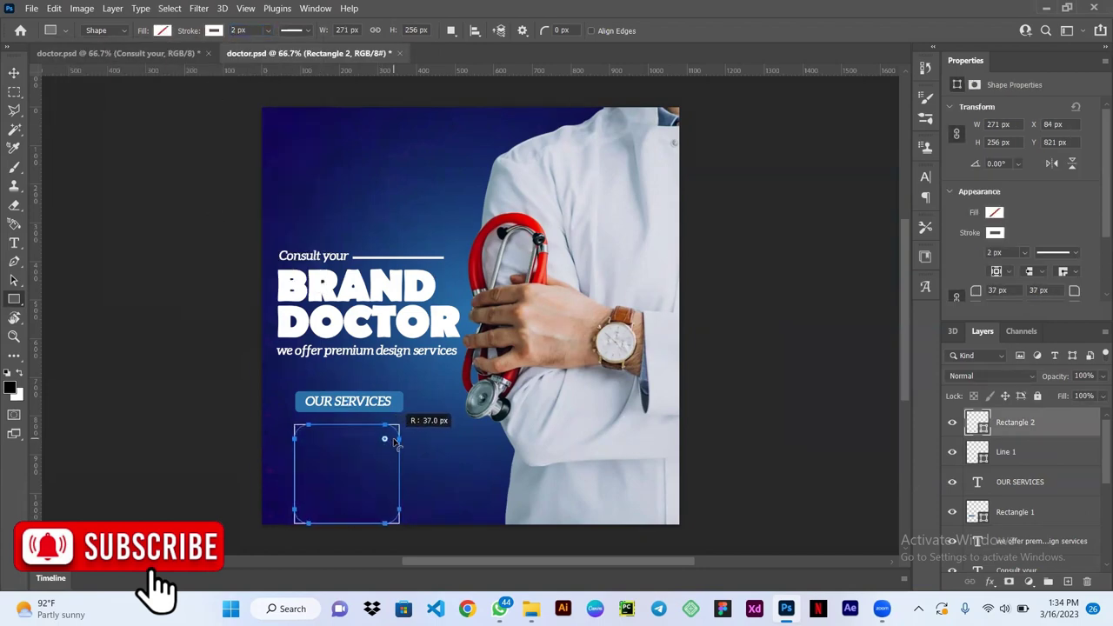
left_click(14, 73)
left_click(173, 113)
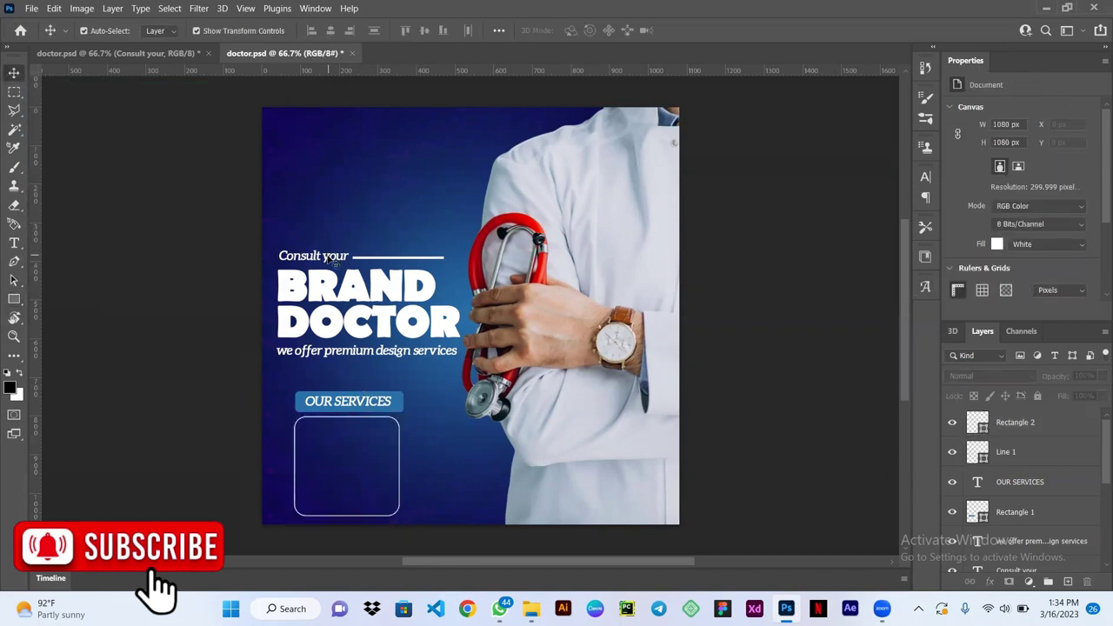
Move 'Consult your', BRAND DOCTOR and the tagline up into a tighter stack.
left_click_drag(334, 262, 335, 239)
left_click(411, 260)
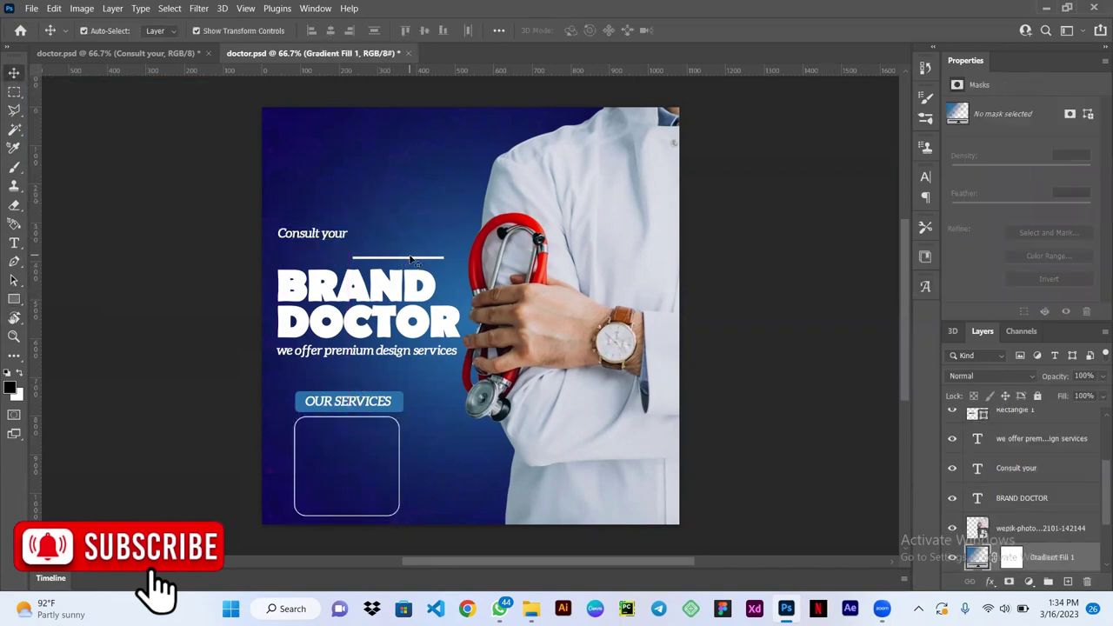
left_click_drag(411, 259, 417, 233)
key("ctrl+z")
left_click(416, 257)
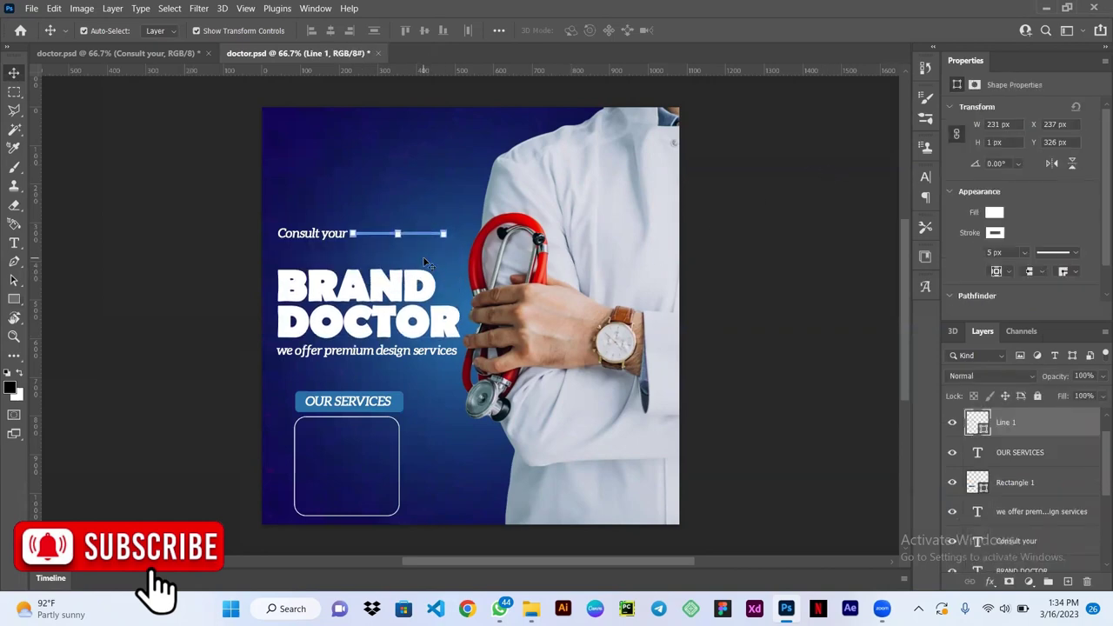
left_click_drag(383, 322, 383, 298)
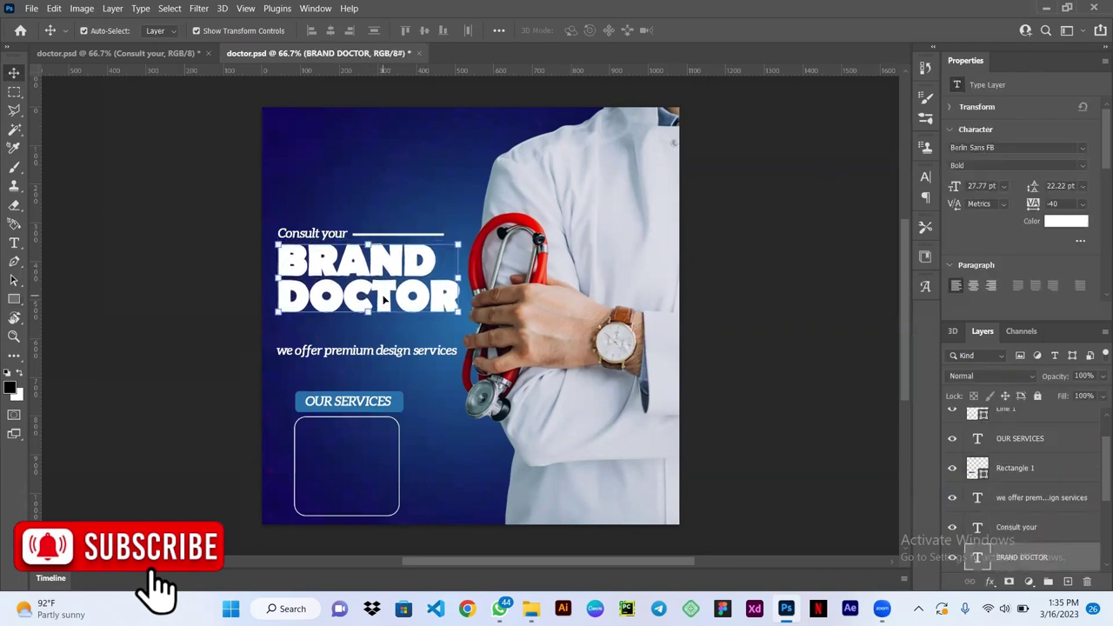
left_click_drag(444, 352, 442, 323)
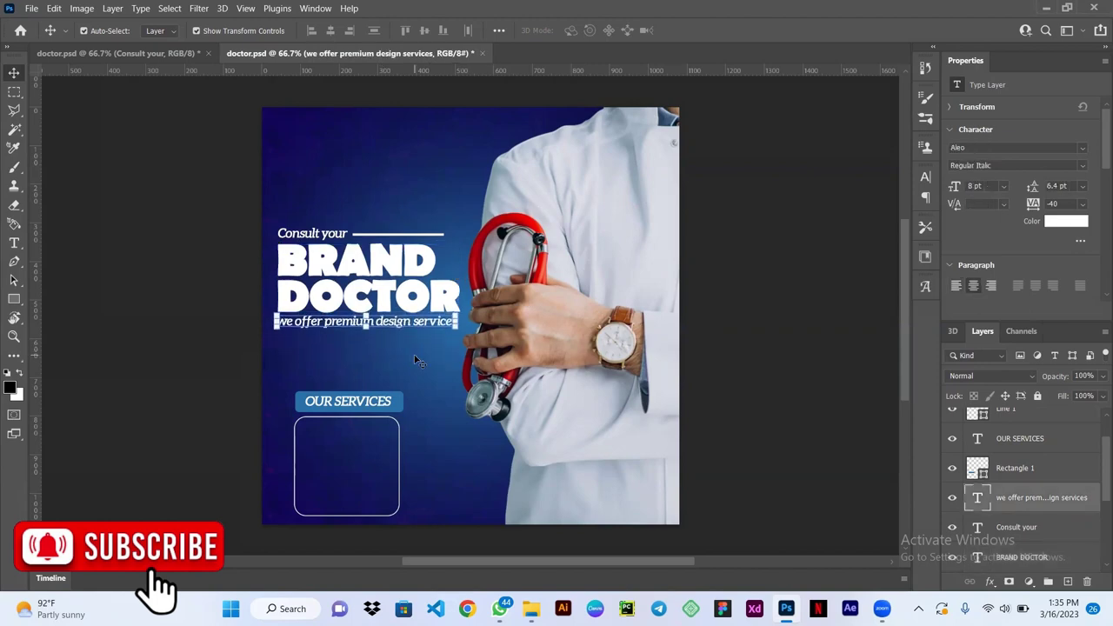
Shift the OUR SERVICES button and the outlined box up beneath the tagline.
left_click(379, 403)
left_click_drag(379, 402, 374, 359)
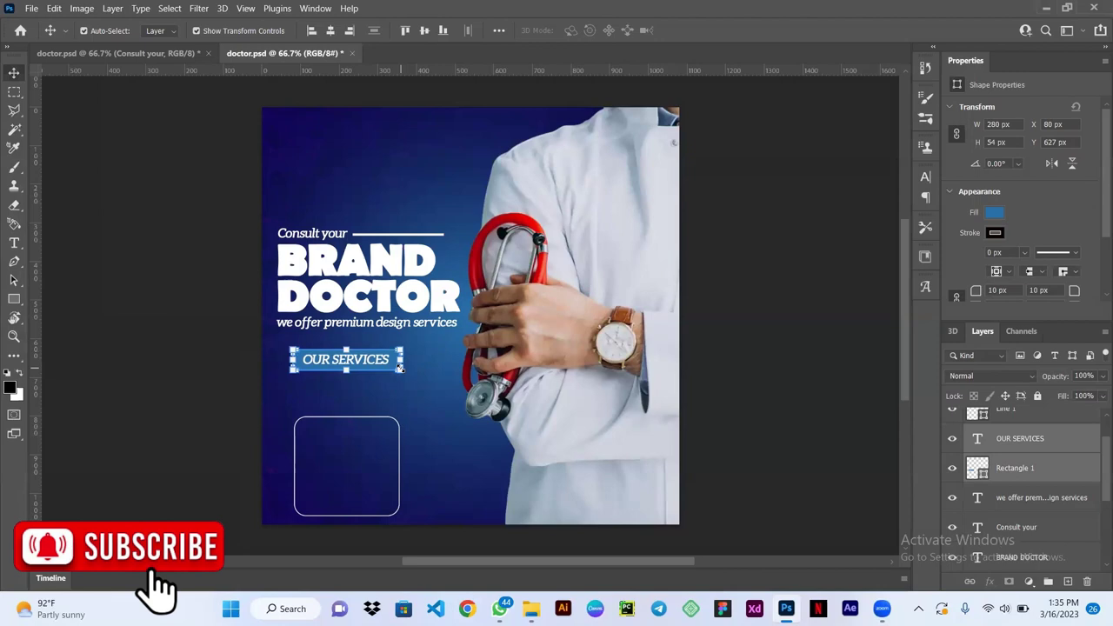
left_click(349, 424)
scroll(1021, 458, "up", 2)
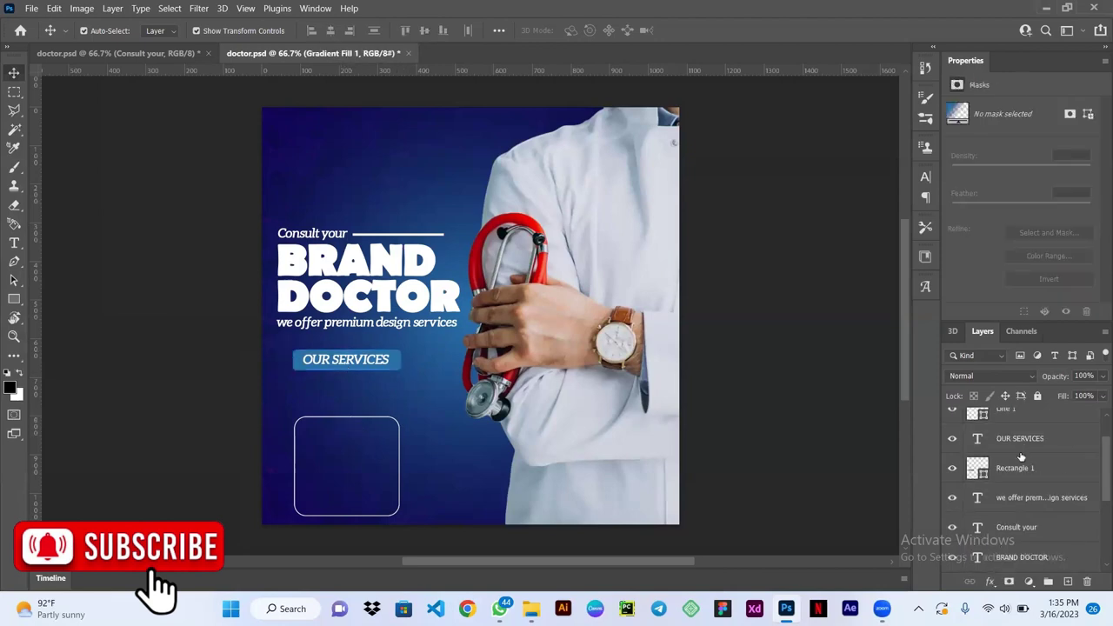
left_click(333, 421)
left_click_drag(329, 452, 324, 421)
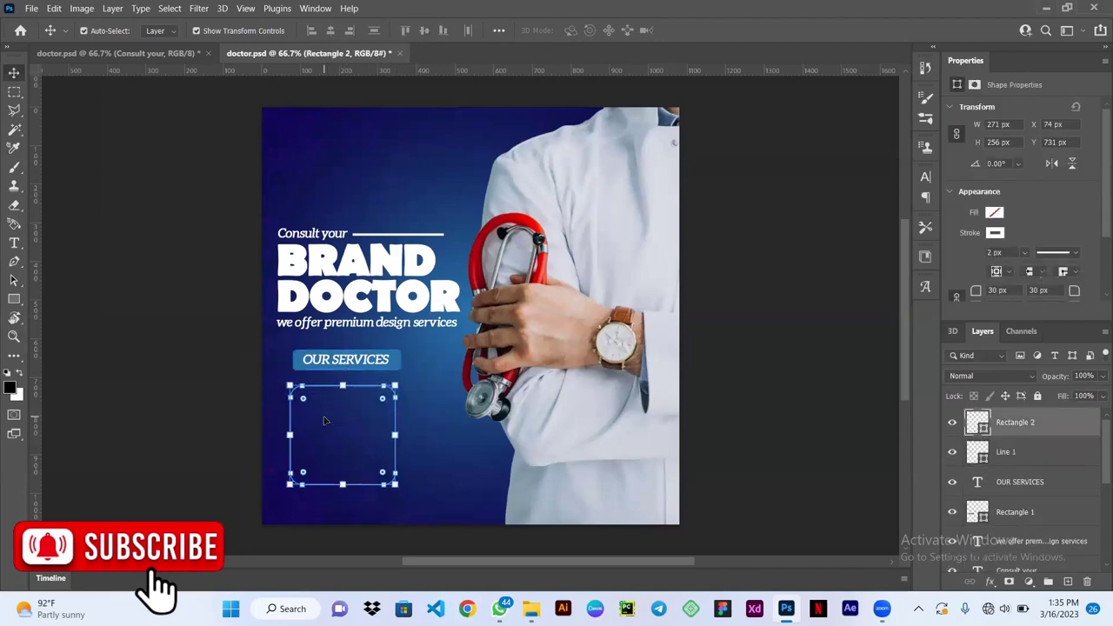
Copy OUR SERVICES into the rounded box as BRAND IDENTITY, FLYER DESIGN, WEBSITE DESIGN, LOGO DESIGN.
left_click(346, 359)
left_click_drag(346, 359, 346, 401)
double_click(342, 401)
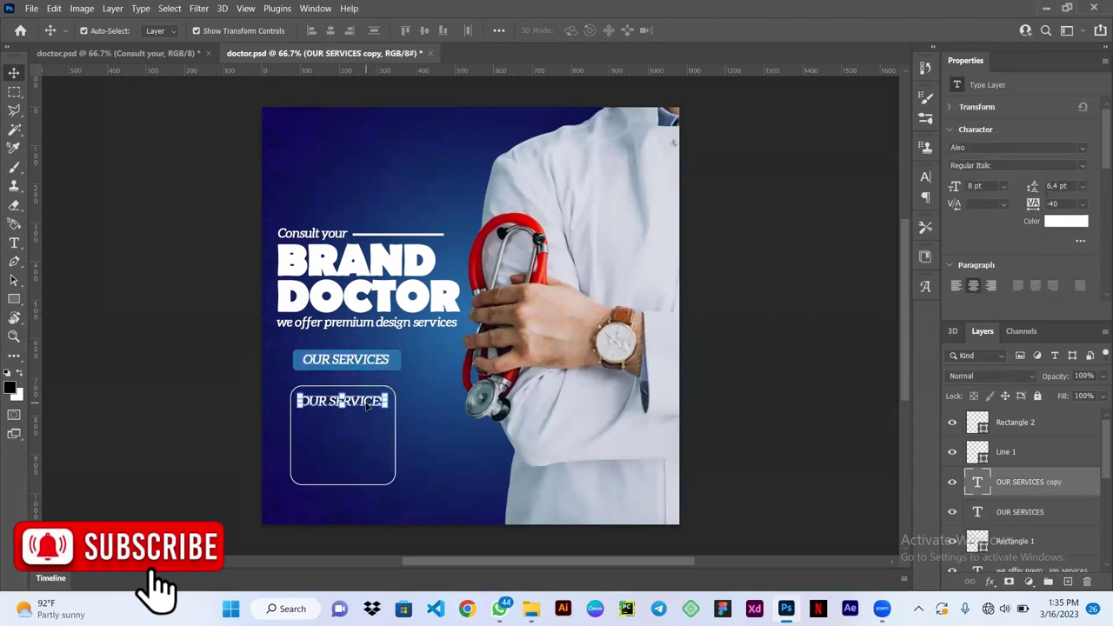
type("BRAND")
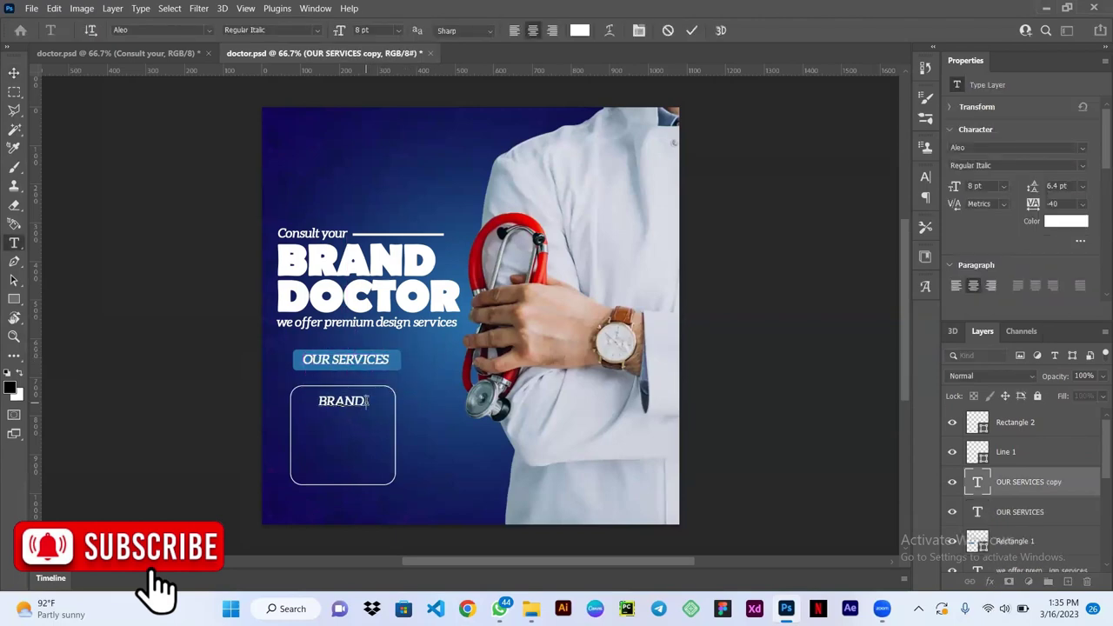
type(" IDENTITY FLYER")
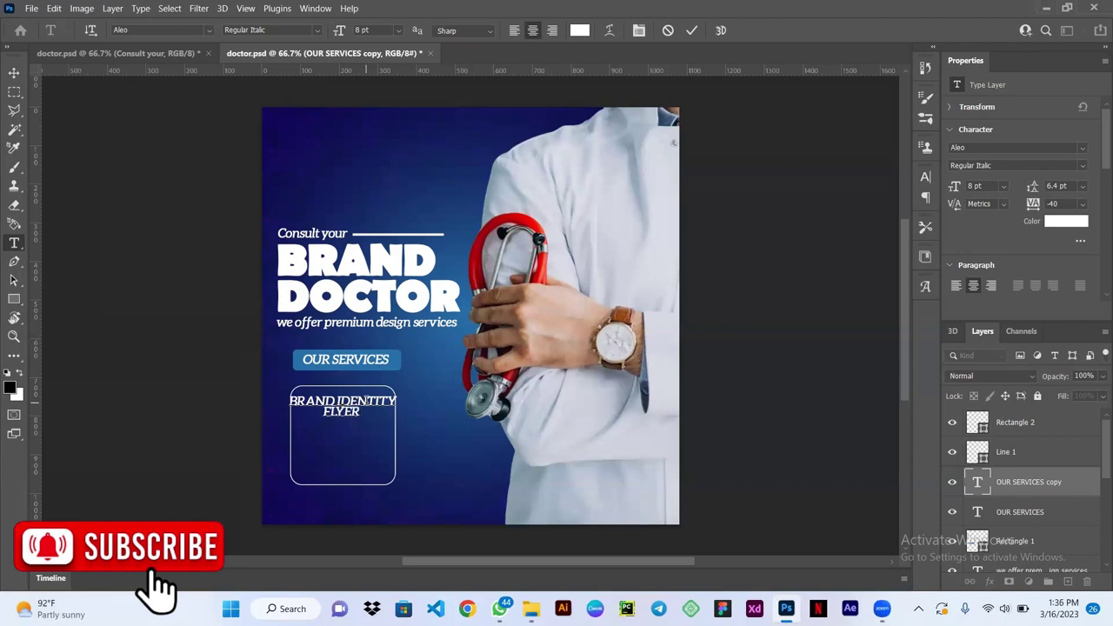
type(" DESIGN")
key("Return")
type("WEBSITE DESIGN")
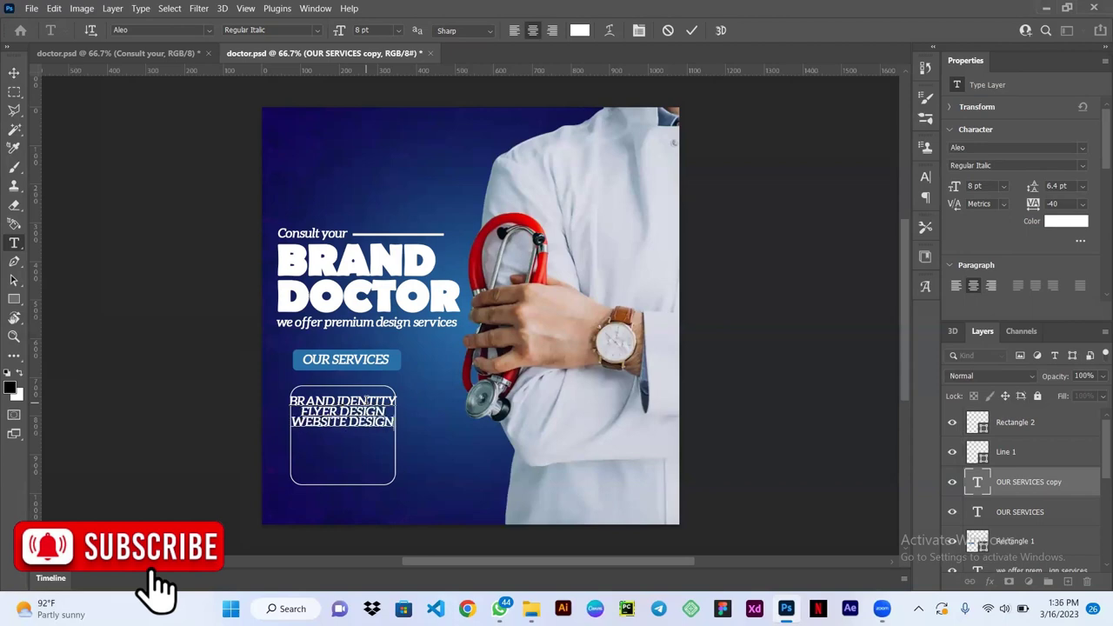
key("Return")
type("LOGO DESIGN")
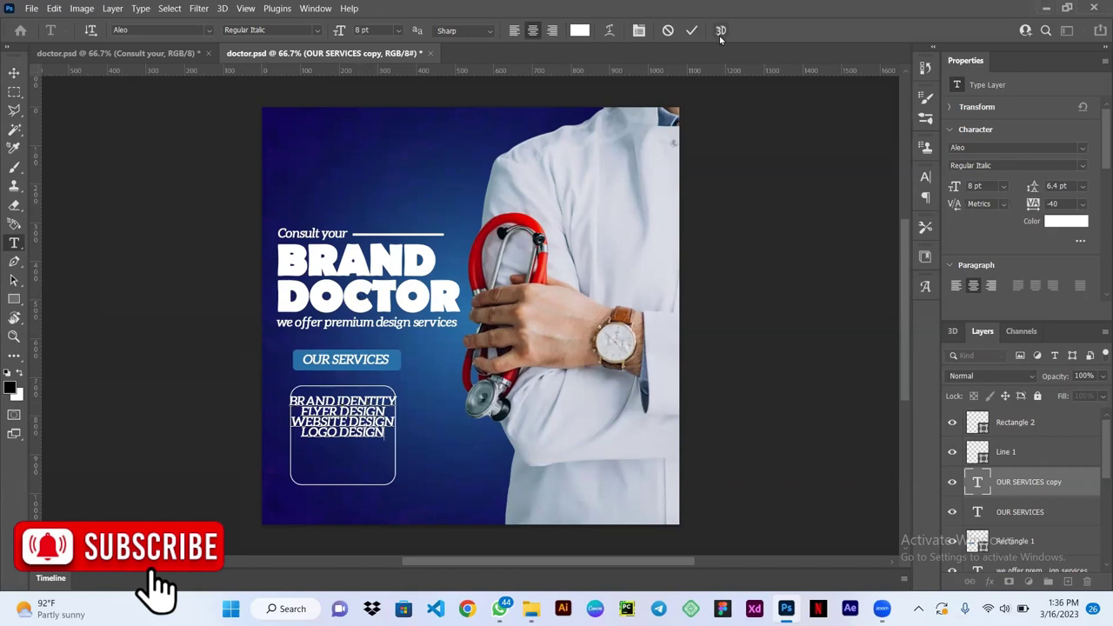
Left-align the services list with 10 pt leading and 20 tracking, nudged into the box.
key("ctrl+a")
left_click(514, 30)
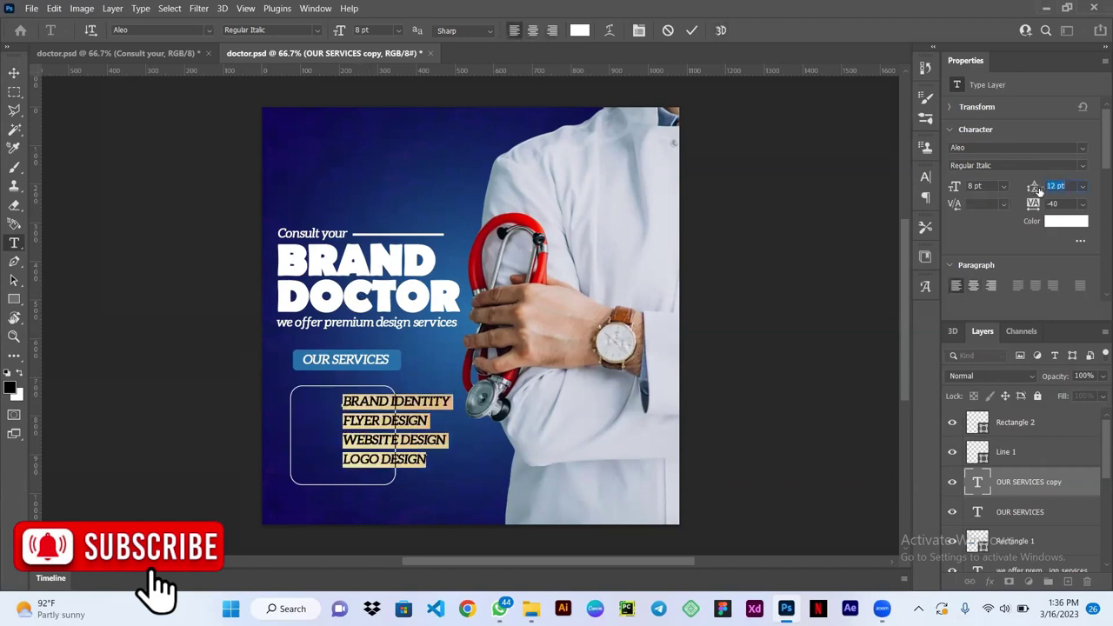
left_click_drag(1032, 186, 1048, 186)
key("ctrl+Return")
key("shift+Left")
key("shift+Left")
key("shift+Left")
key("shift+Left")
key("shift+Left")
key("shift+Left")
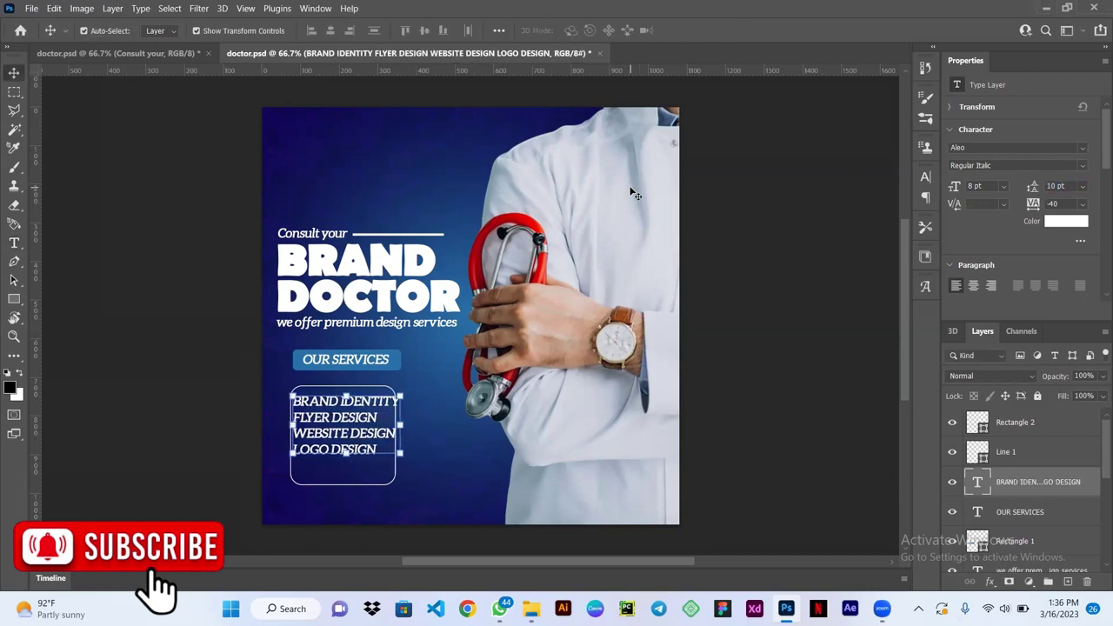
key("shift+Down")
left_click_drag(1033, 203, 1050, 203)
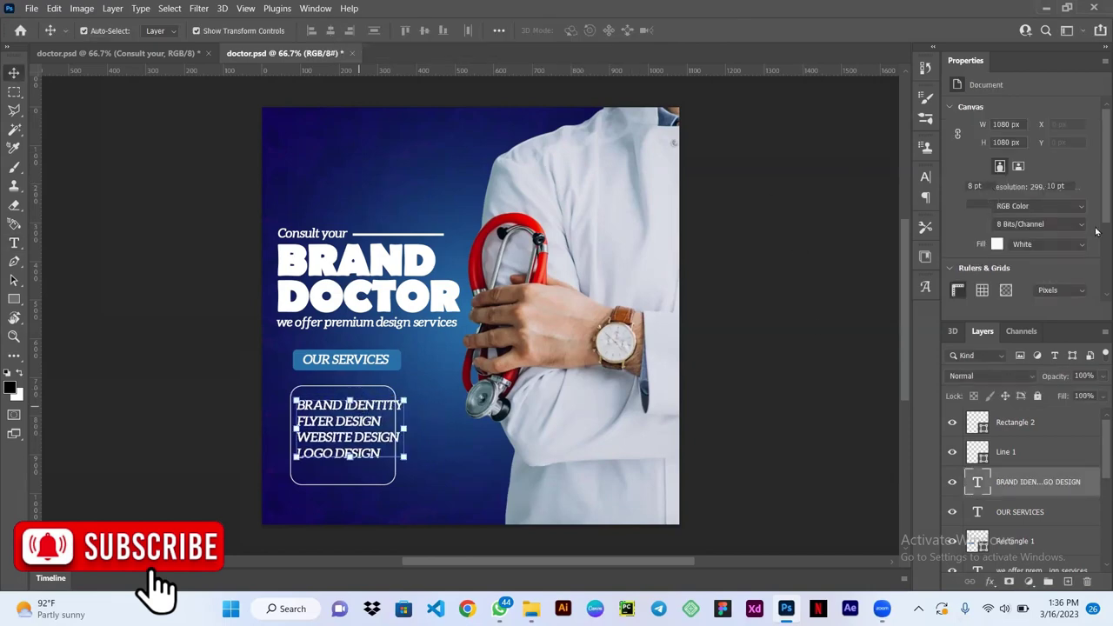
Resize the rounded box to 221 px tall and widen it to enclose the list.
left_click(343, 483)
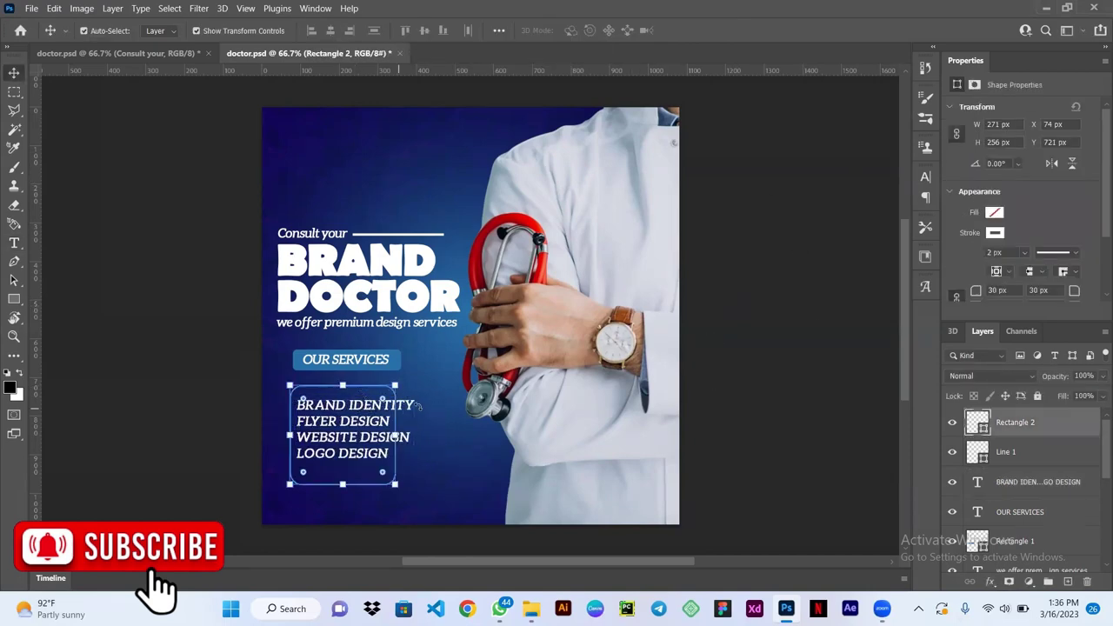
key("u")
left_click_drag(342, 483, 343, 467)
left_click_drag(397, 427, 422, 427)
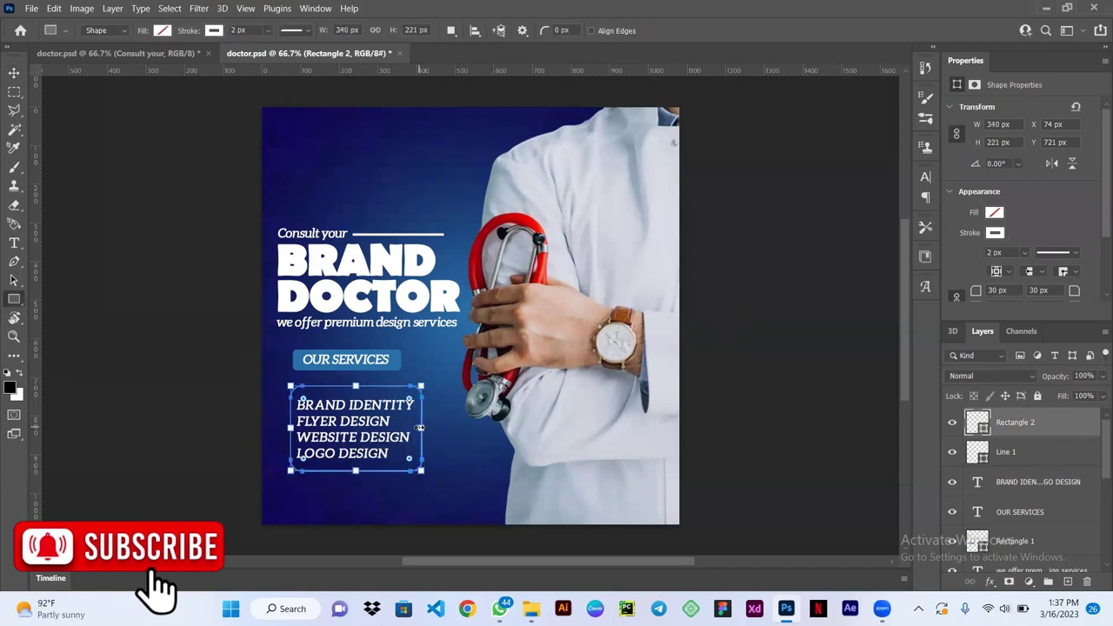
key("v")
left_click(775, 199)
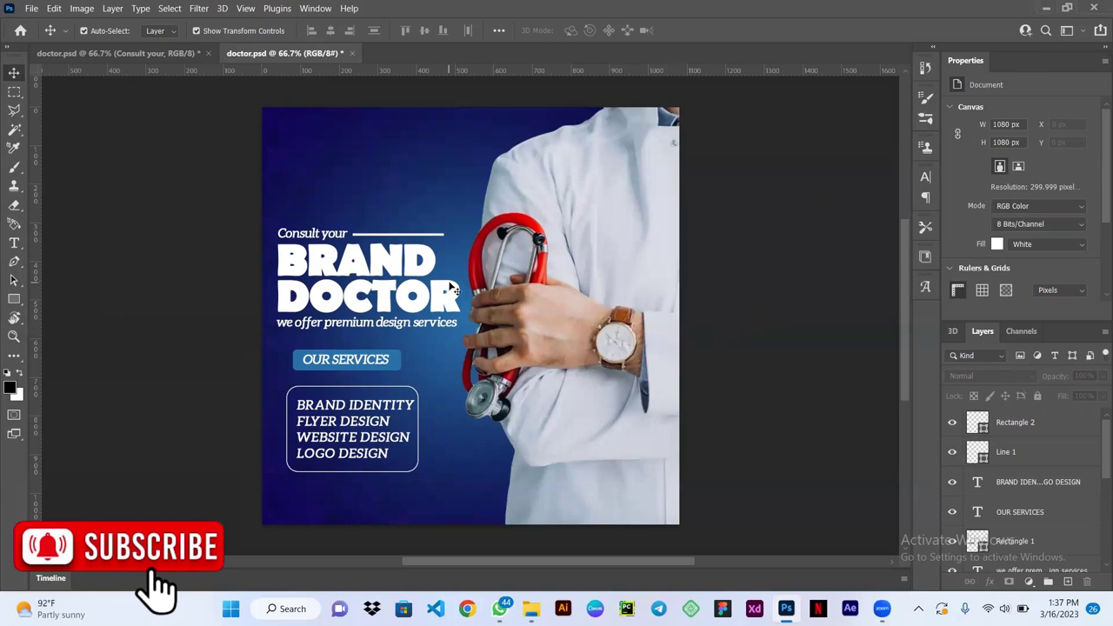
Draw a small white triangle beside OUR SERVICES, rotated -90°.
right_click(14, 298)
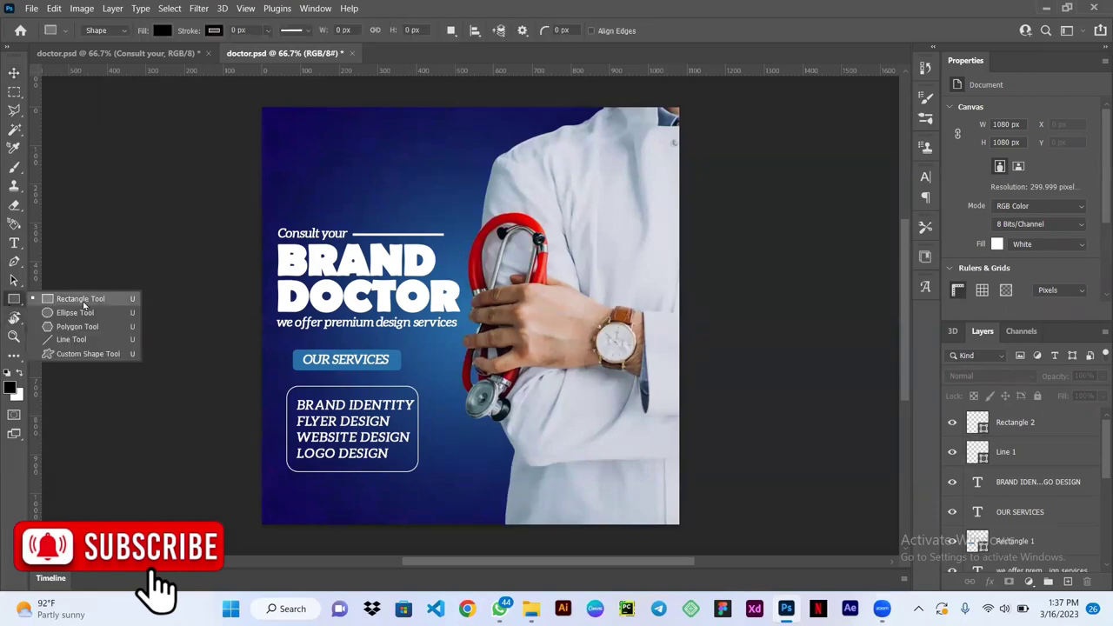
left_click(78, 326)
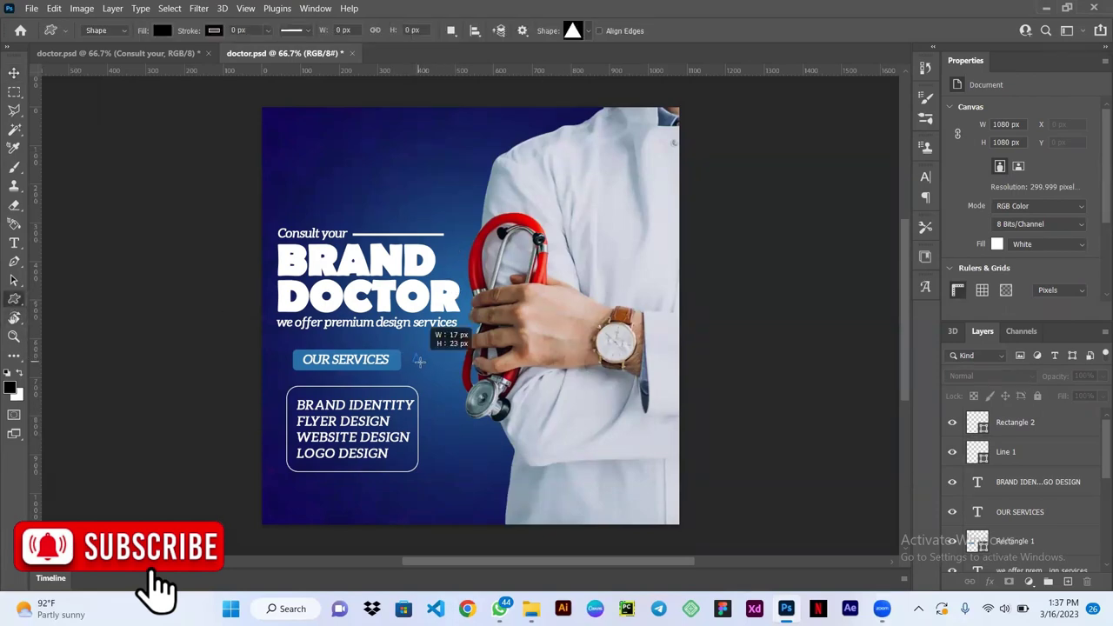
mouse_move(413, 353)
left_mouse_down()
mouse_move(424, 369)
mouse_move(400, 347)
left_mouse_up()
left_click(162, 30)
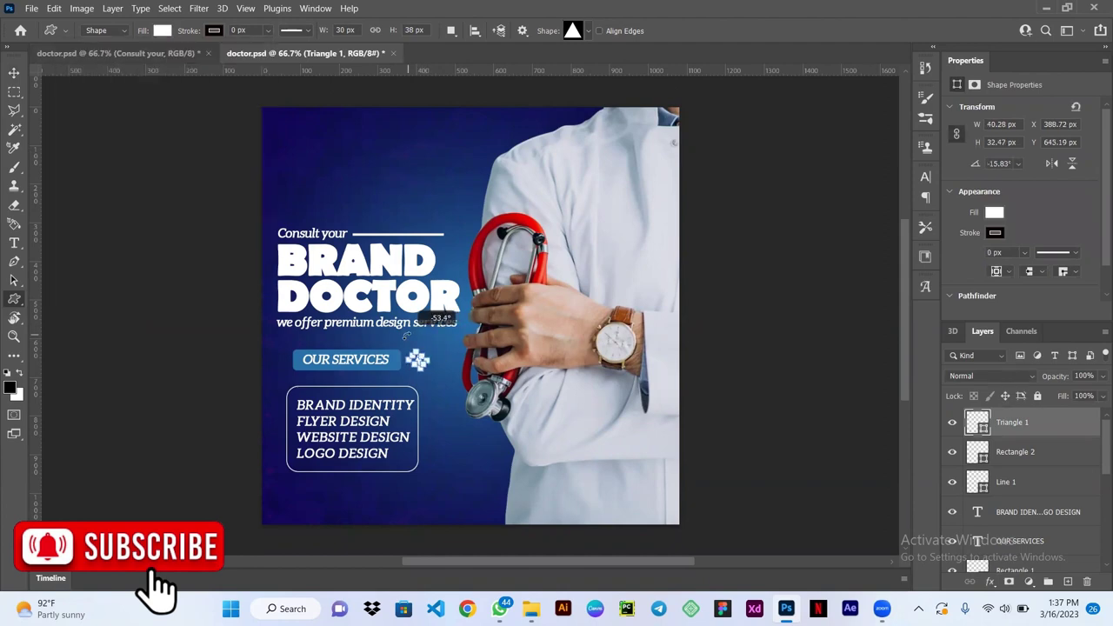
double_click(1000, 164)
type("-90")
key("Return")
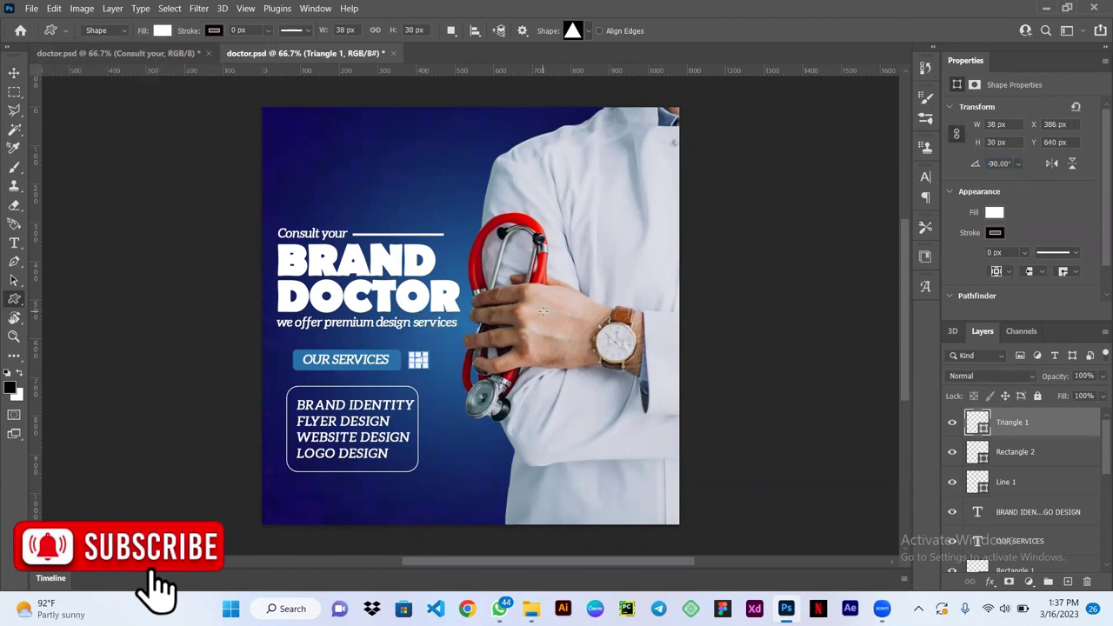
Nudge the triangle into place and add a duplicate right beside it.
left_click(14, 73)
key("shift+Left")
key("shift+Up")
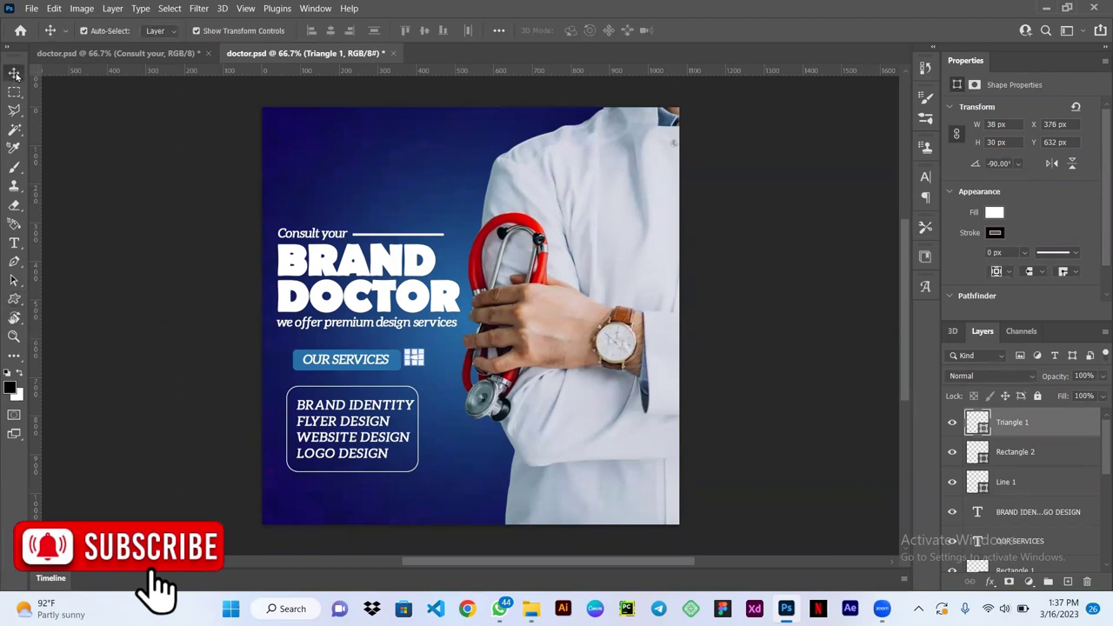
key("ctrl+j")
key("shift+Right")
key("shift+Right")
key("shift+Right")
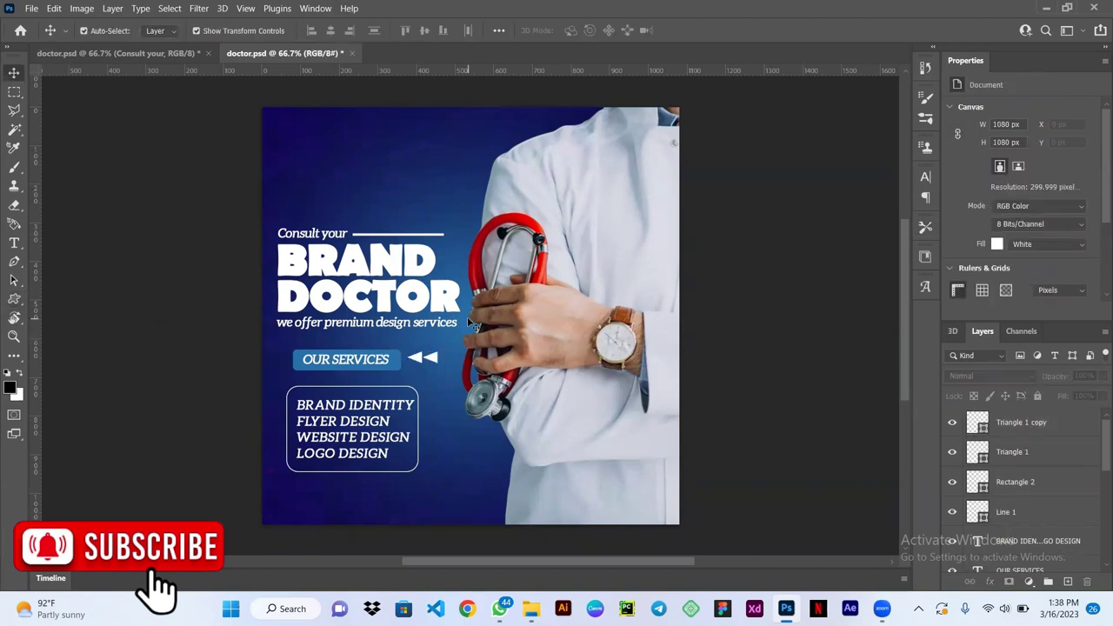
right_click(15, 300)
Draw a wide white bar across the flyer's bottom at 79% opacity.
left_click(84, 300)
mouse_move(242, 492)
left_mouse_down()
mouse_move(738, 522)
mouse_move(726, 536)
left_mouse_up()
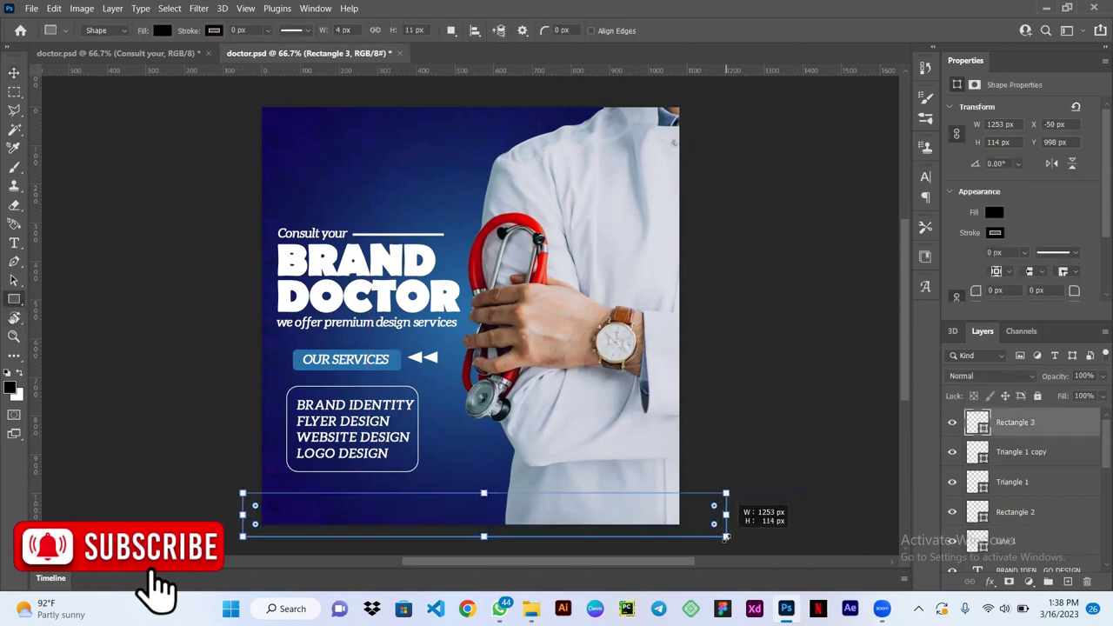
left_click(162, 30)
left_click(79, 102)
left_click(1045, 377)
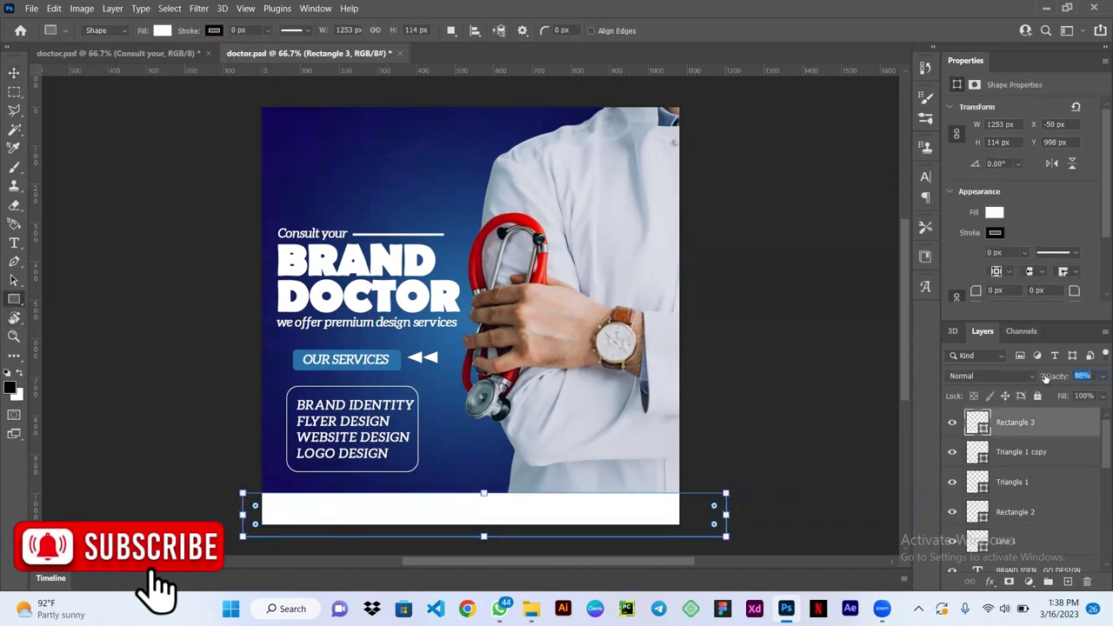
left_click_drag(1045, 377, 1038, 376)
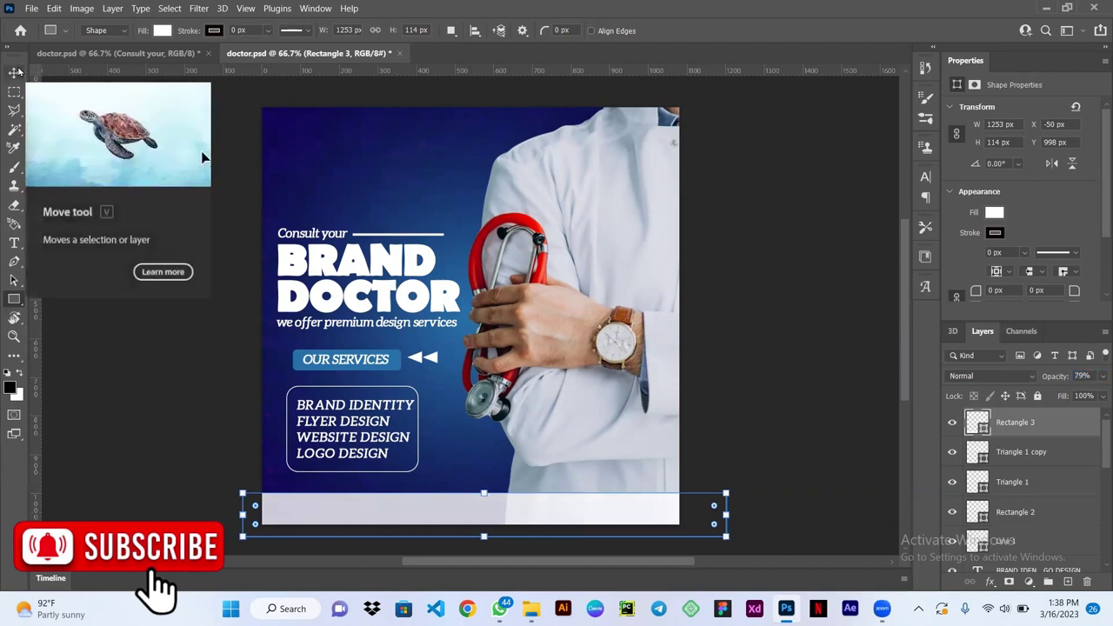
key("v")
left_click_drag(579, 510, 583, 518)
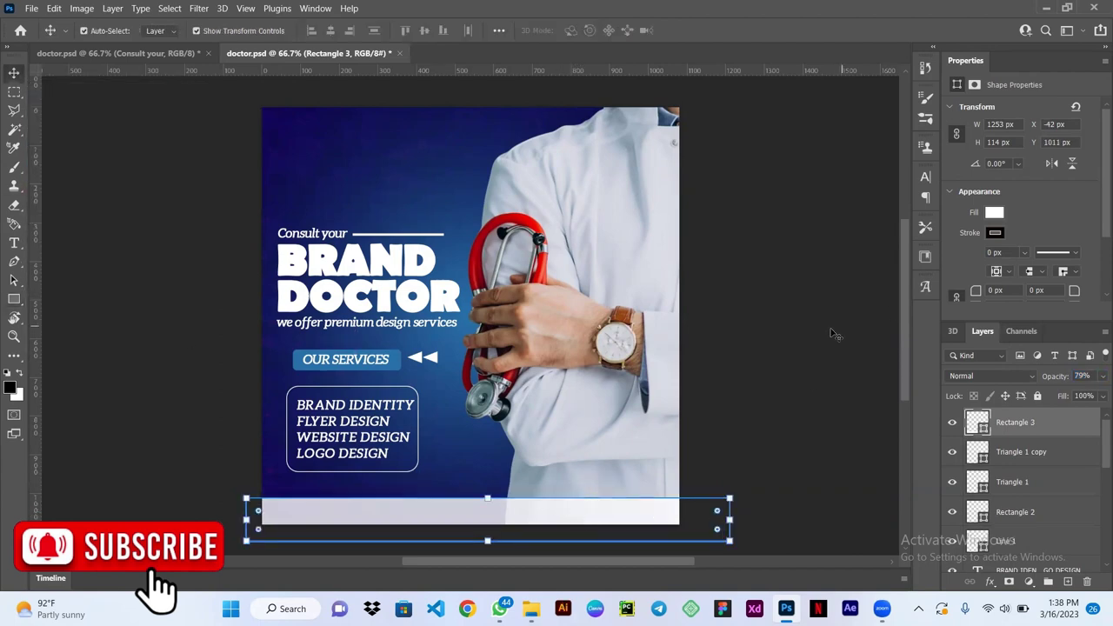
Copy OUR SERVICES into the footer as navy text, retype it as the phone number, and centre it.
left_click_drag(352, 359, 382, 497)
left_click(1066, 221)
left_click(414, 142)
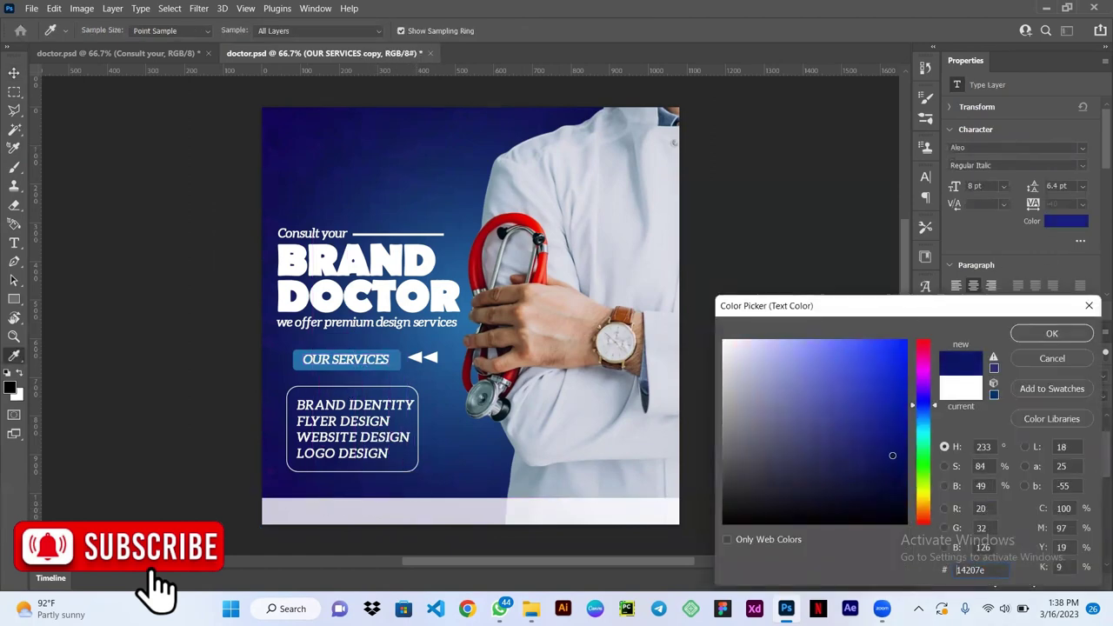
key("Return")
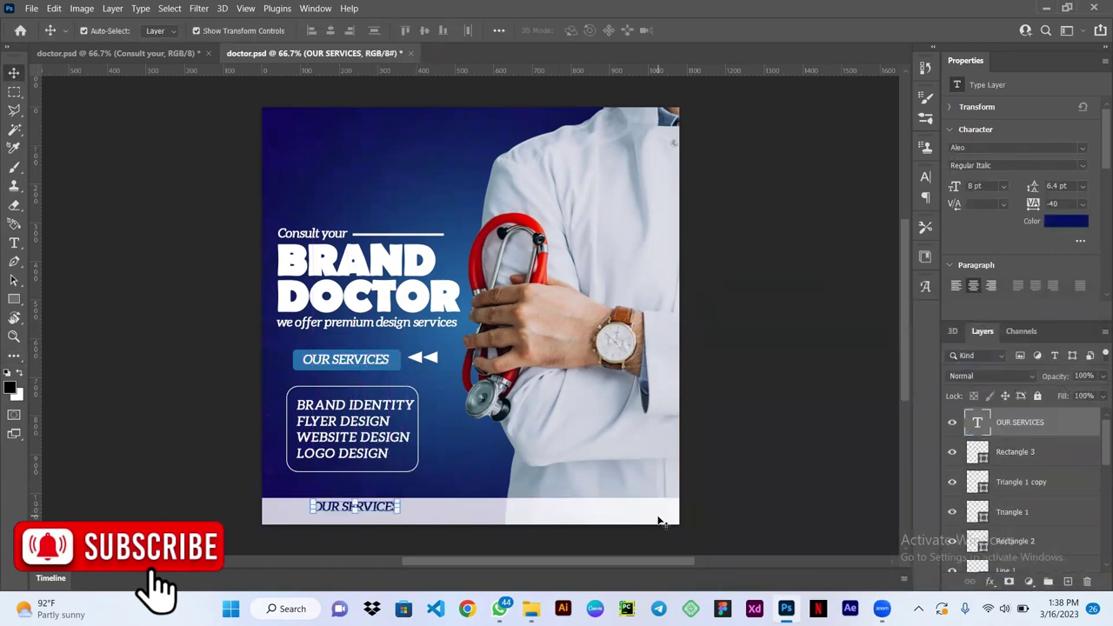
double_click(385, 507)
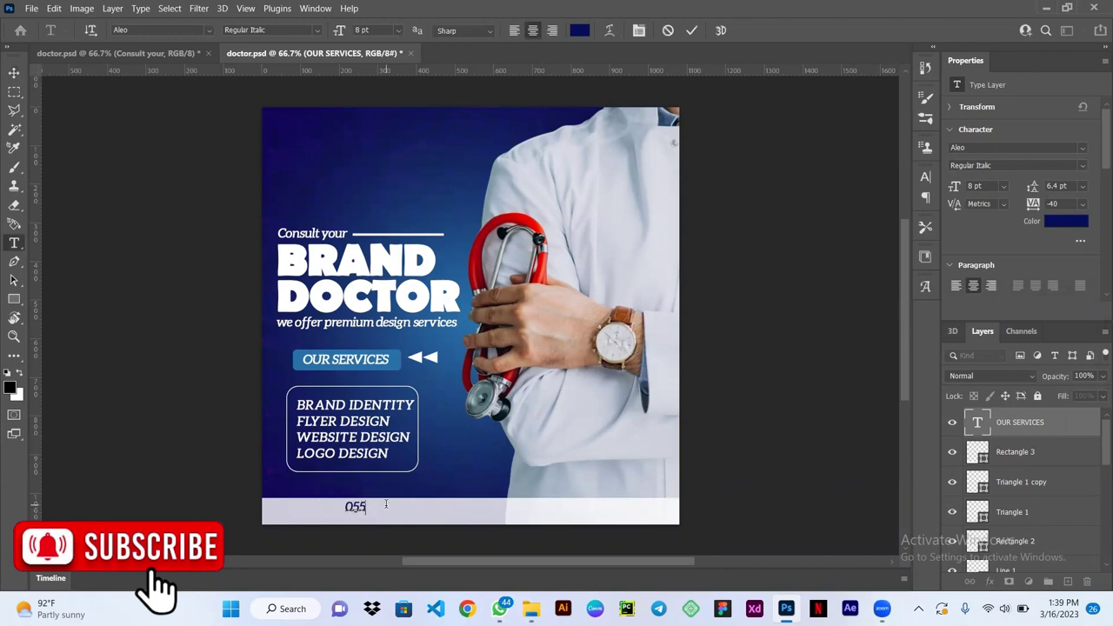
left_click(695, 31)
left_click_drag(372, 509, 441, 515)
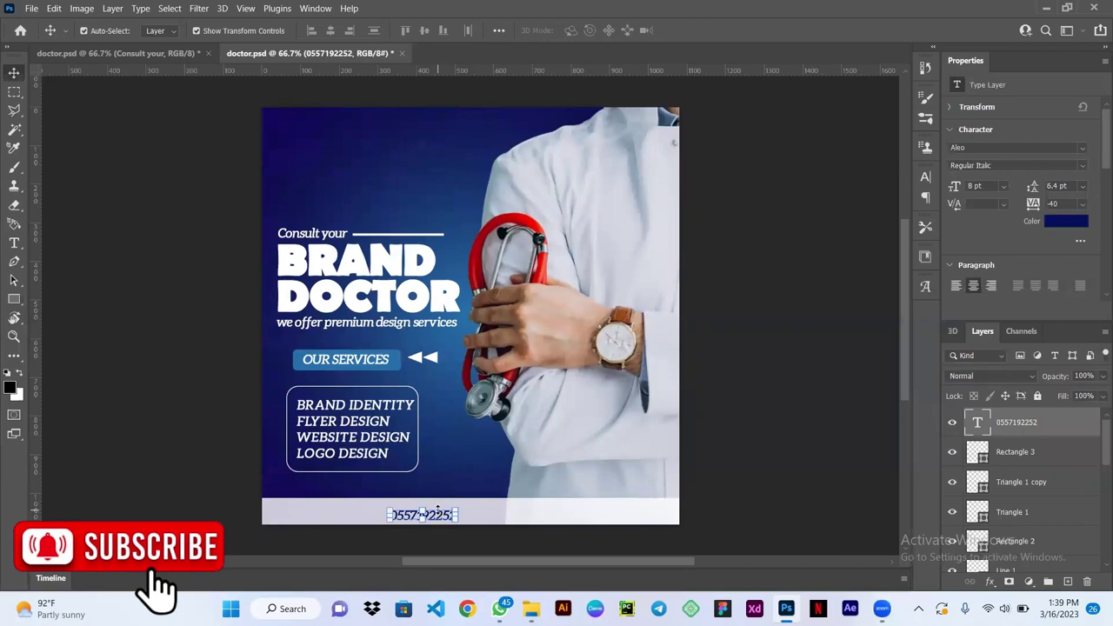
key("Up")
key("Up")
key("Up")
right_click(20, 303)
Draw a blue bar across the bottom strip.
left_click(70, 300)
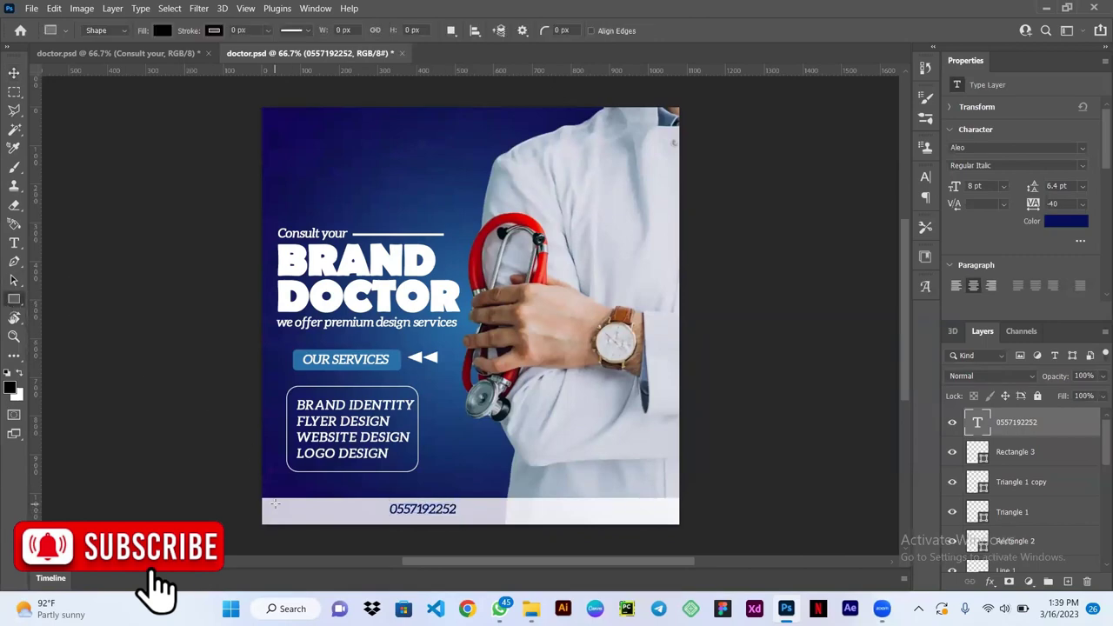
left_click_drag(273, 504, 452, 520)
scroll(1010, 258, "down", 1)
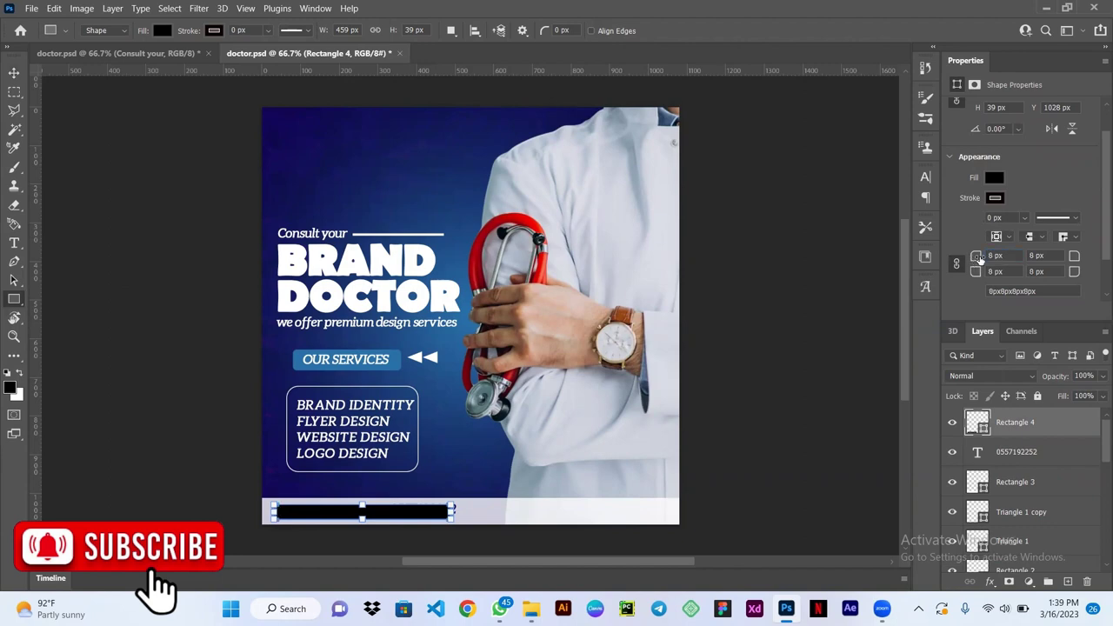
left_click(994, 177)
left_click(946, 248)
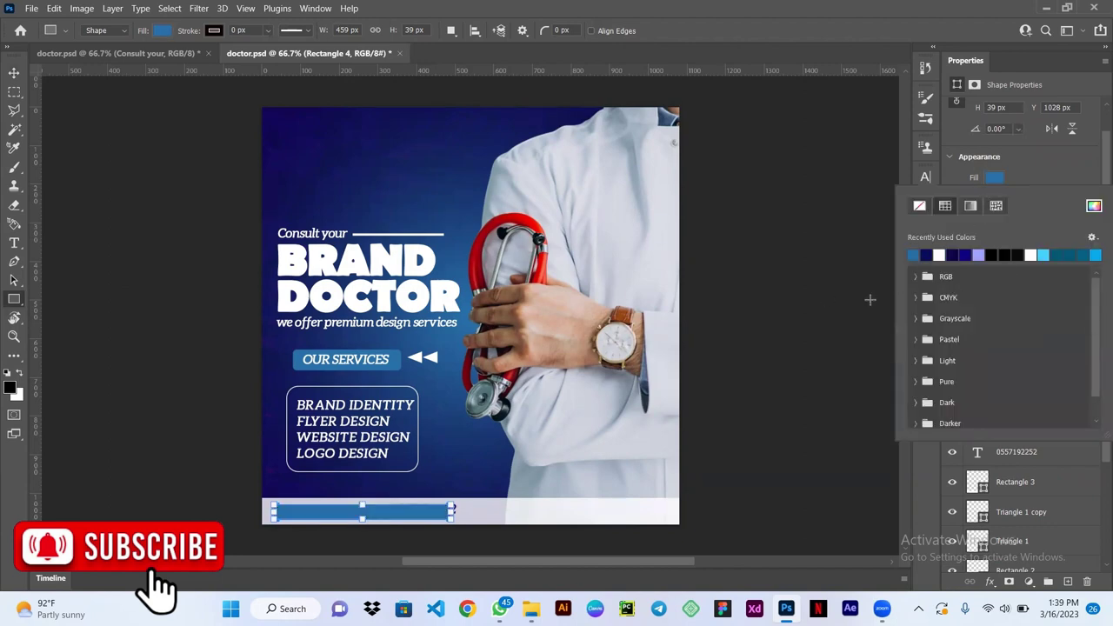
key("v")
left_click(862, 398)
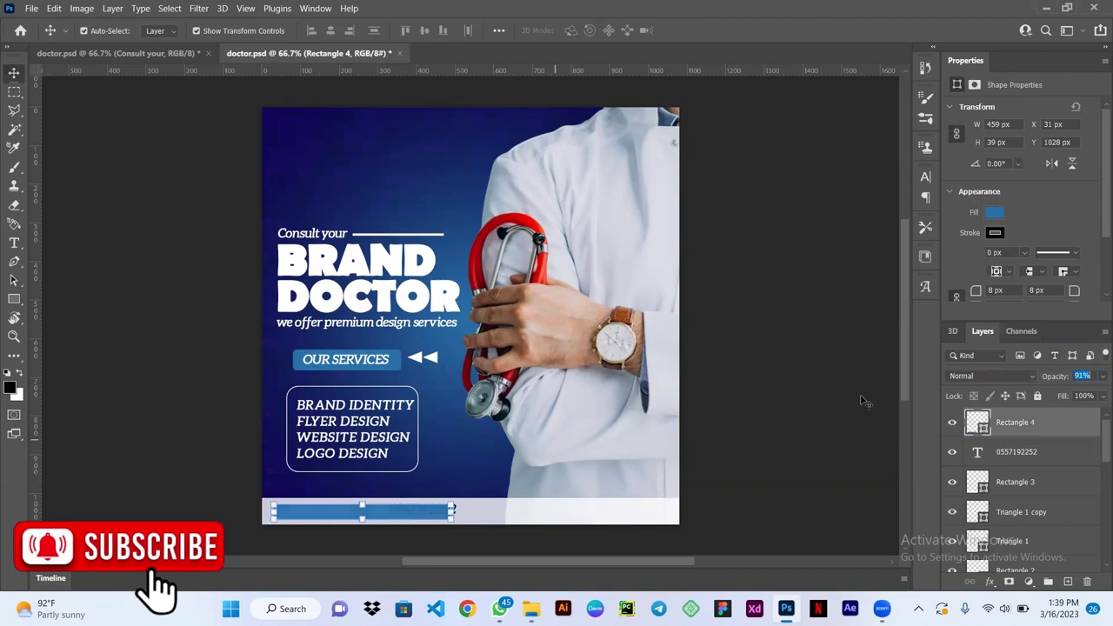
Make the phone number text white and nudge it left.
left_click(1046, 452)
left_click(1065, 221)
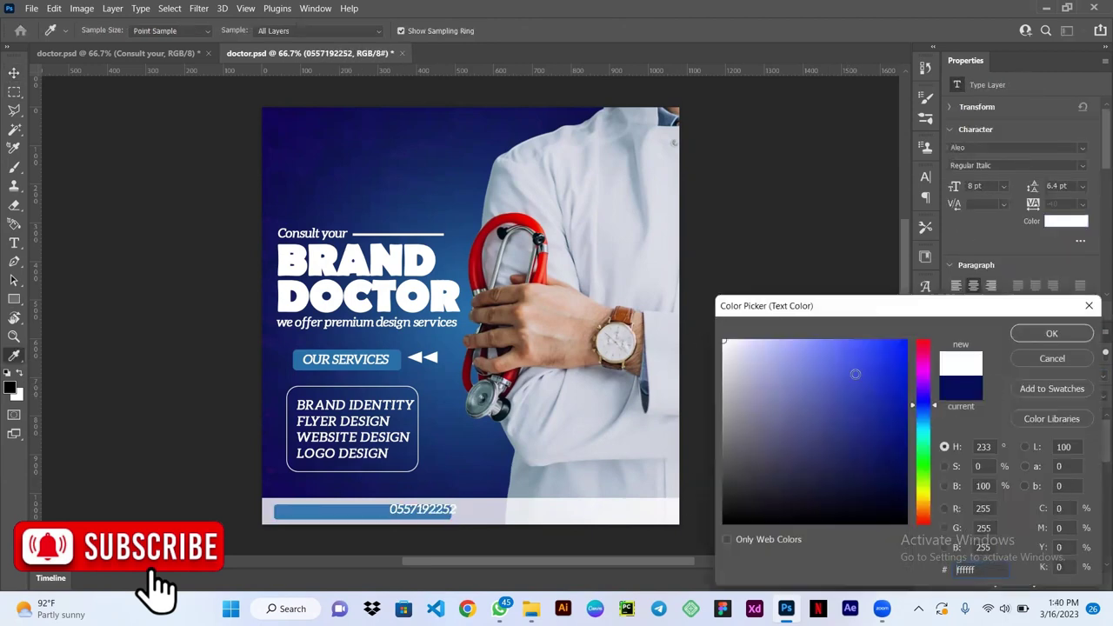
left_click(725, 343)
key("Return")
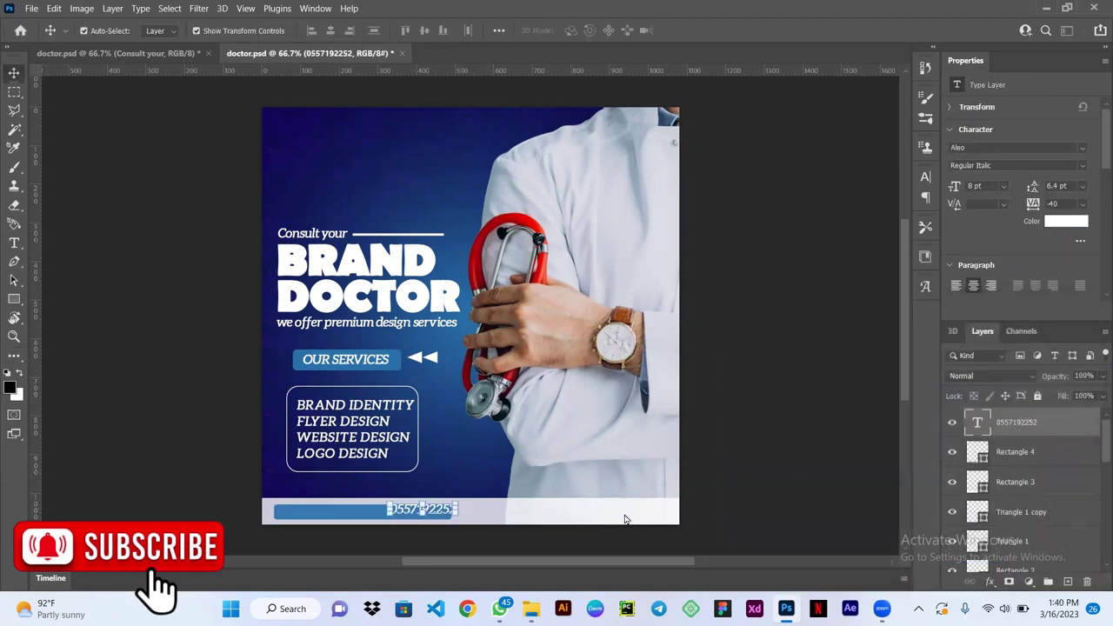
key("Left")
key("Left")
key("Left")
key("Left")
key("Left")
key("Left")
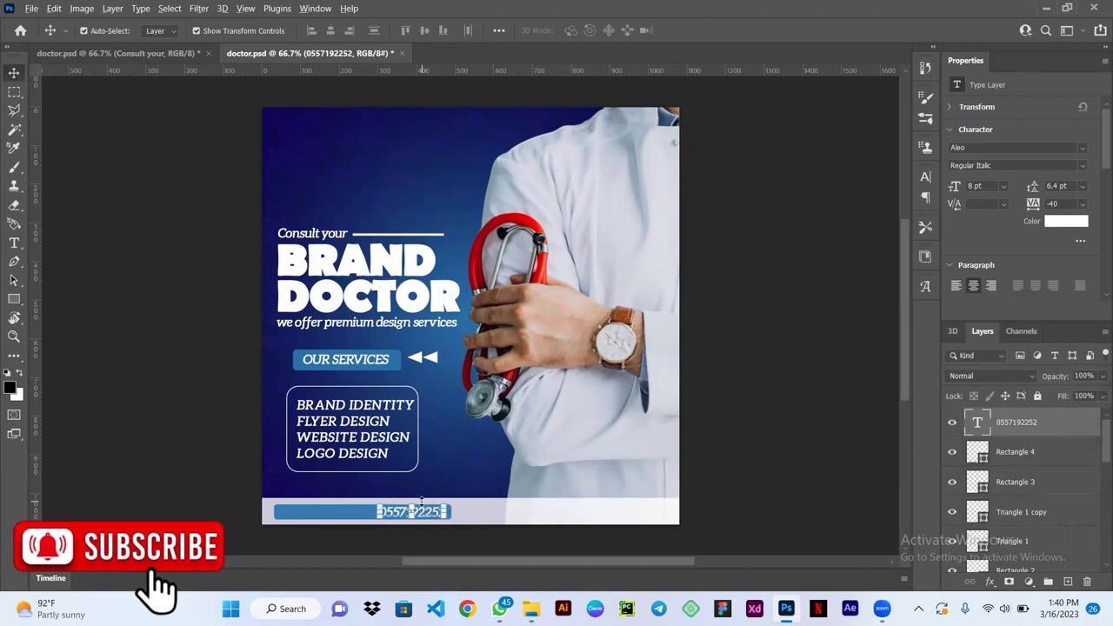
Duplicate the phone number to its left and retype the copy as the Instagram handle.
left_click_drag(421, 502, 329, 504)
double_click(347, 506)
key("BackSpace")
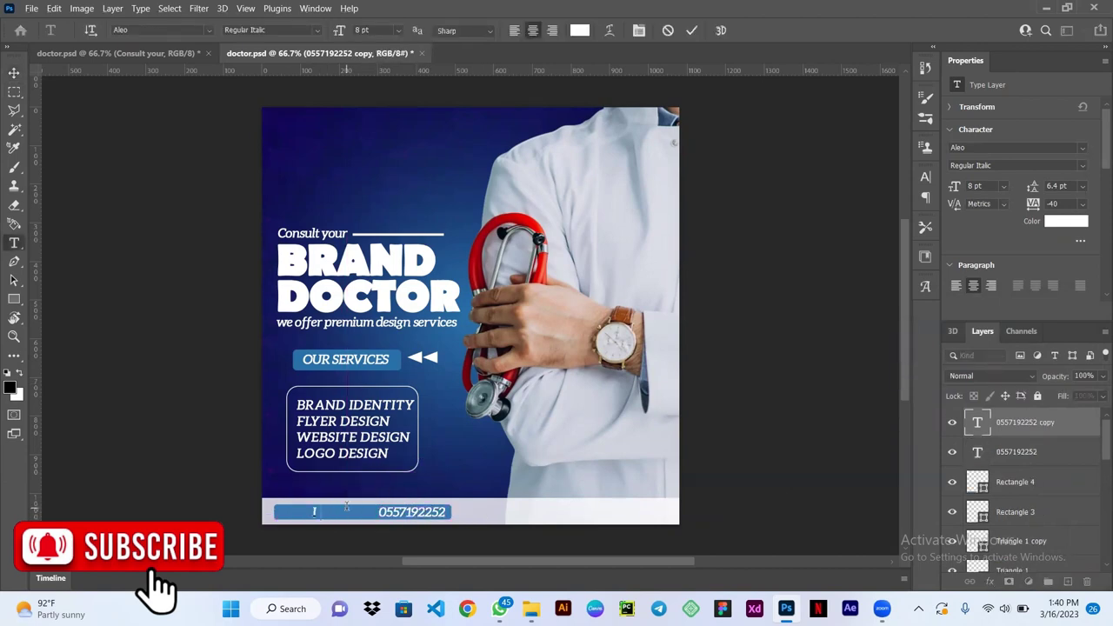
type("INSTAGRAM")
key("ctrl+a")
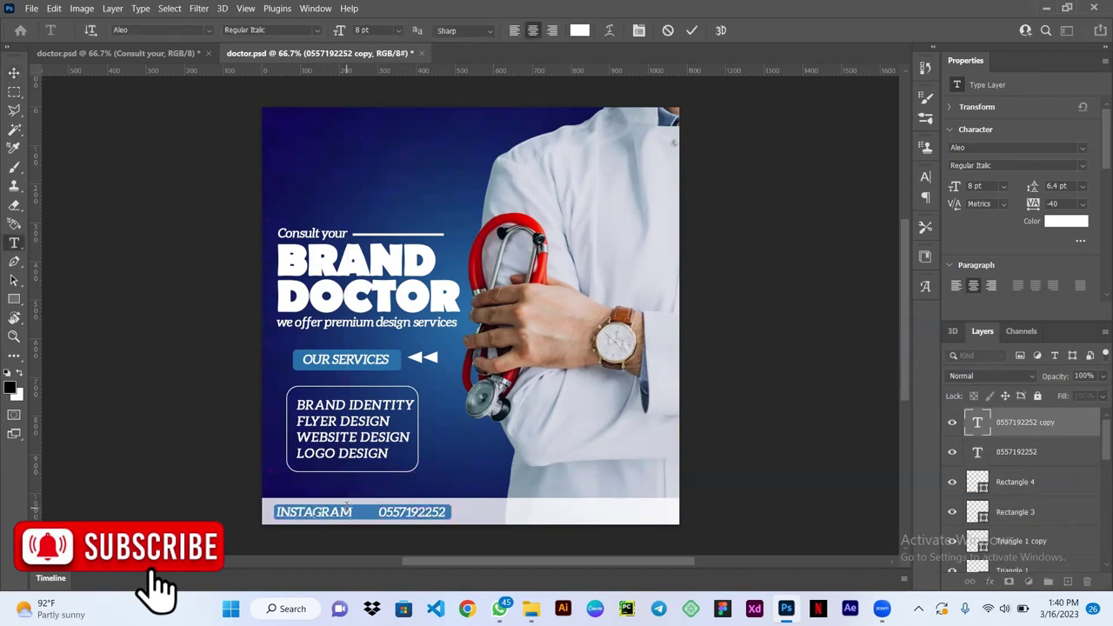
key("BackSpace")
type("sdesigns")
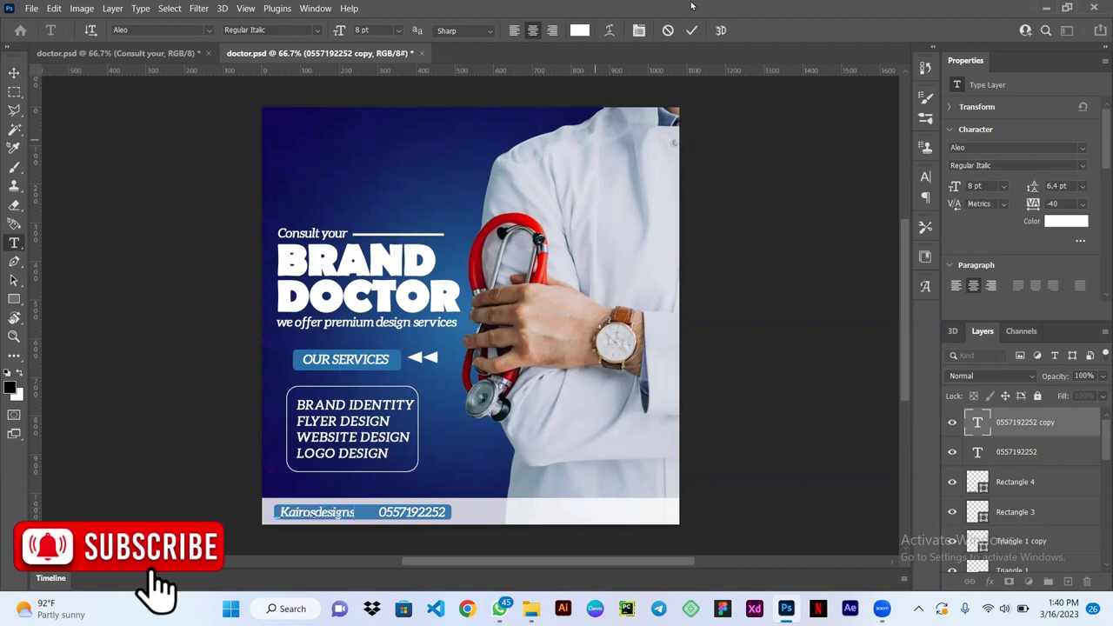
key("ctrl+Return")
key("v")
left_click_drag(344, 515, 451, 517)
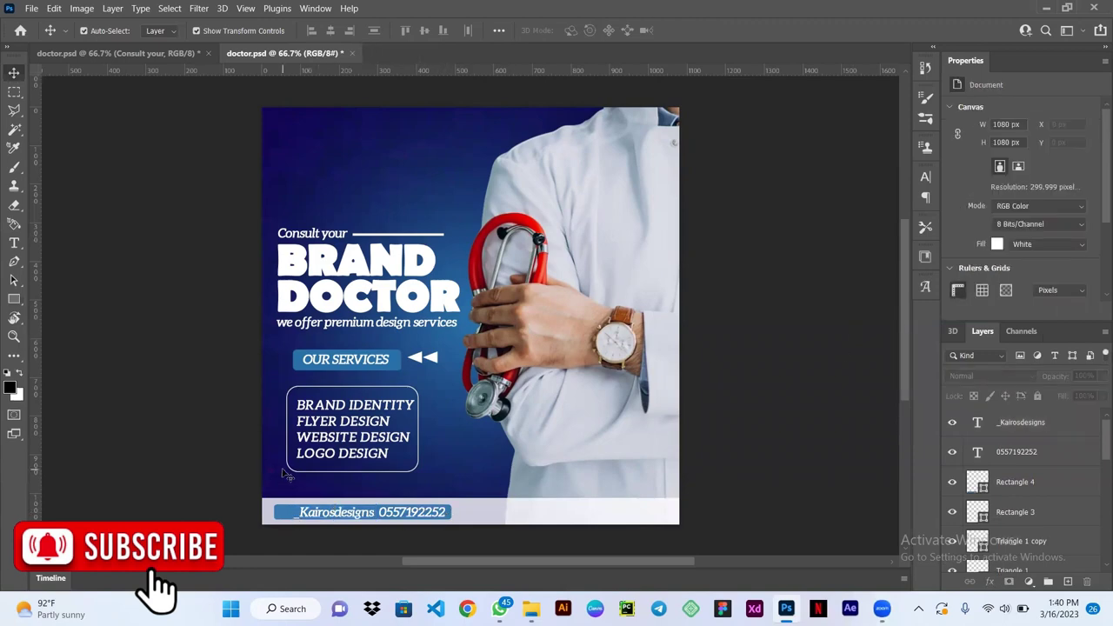
Copy OUR SERVICES to the bottom-right as dark red, right-aligned BRANDING,ADVERTISING DESIGNING text.
left_click_drag(346, 359, 617, 511)
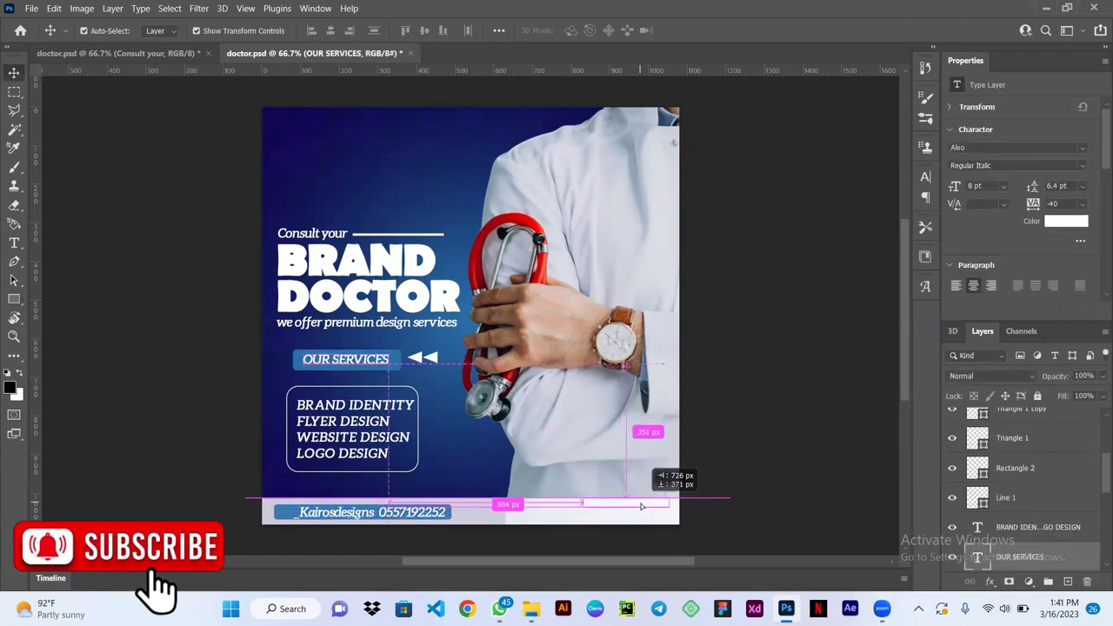
left_click(1066, 221)
left_click(1051, 330)
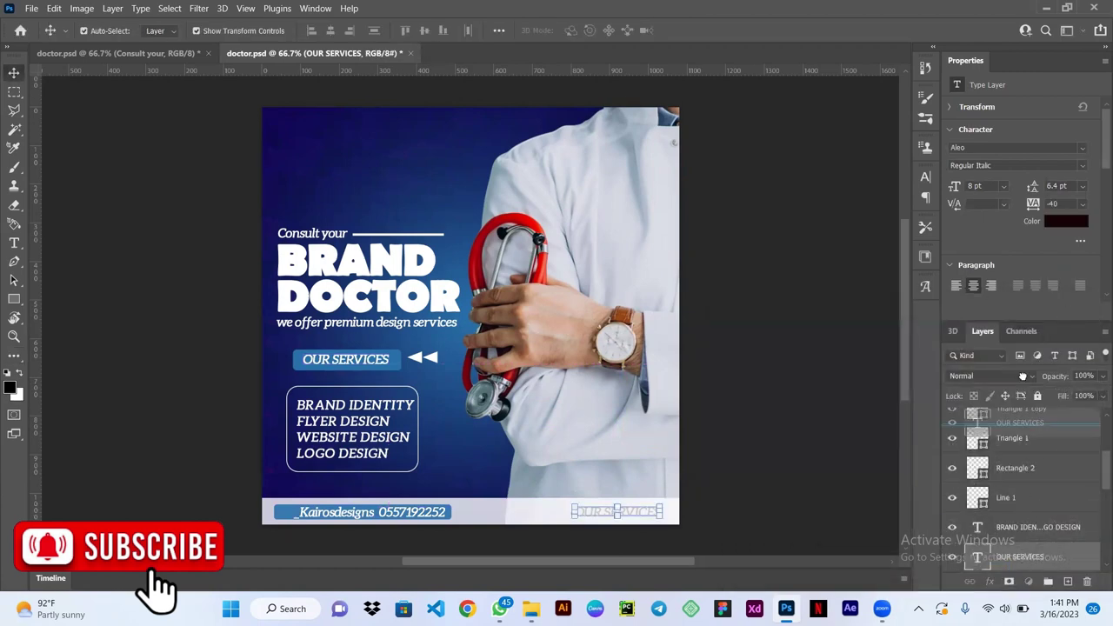
left_click_drag(1022, 409, 1018, 436)
double_click(618, 511)
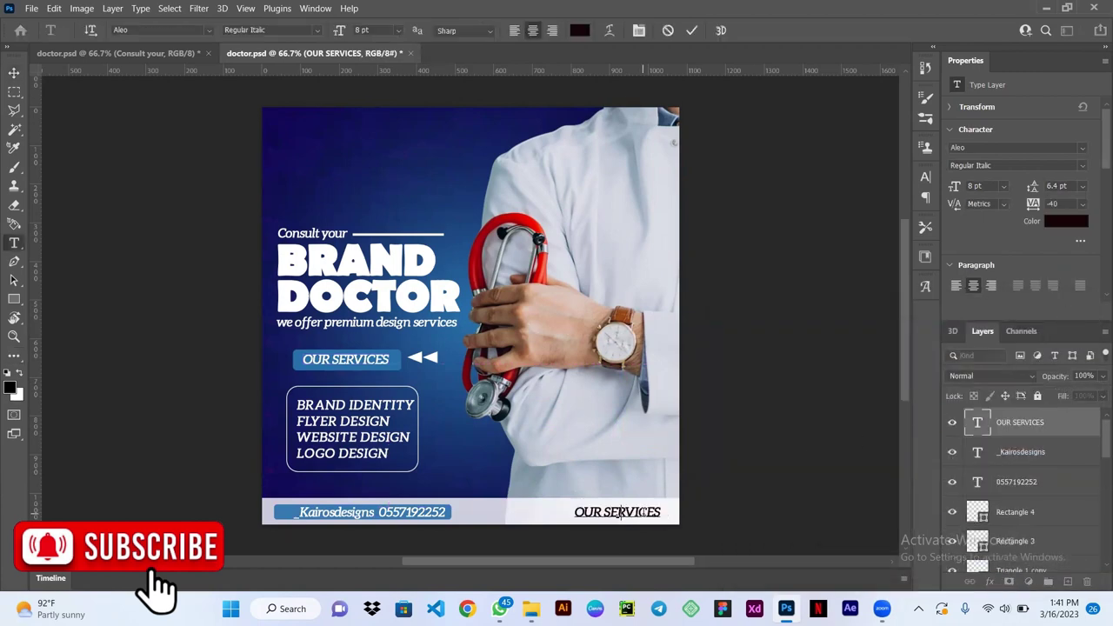
type("BRANDING,ADVERTIS")
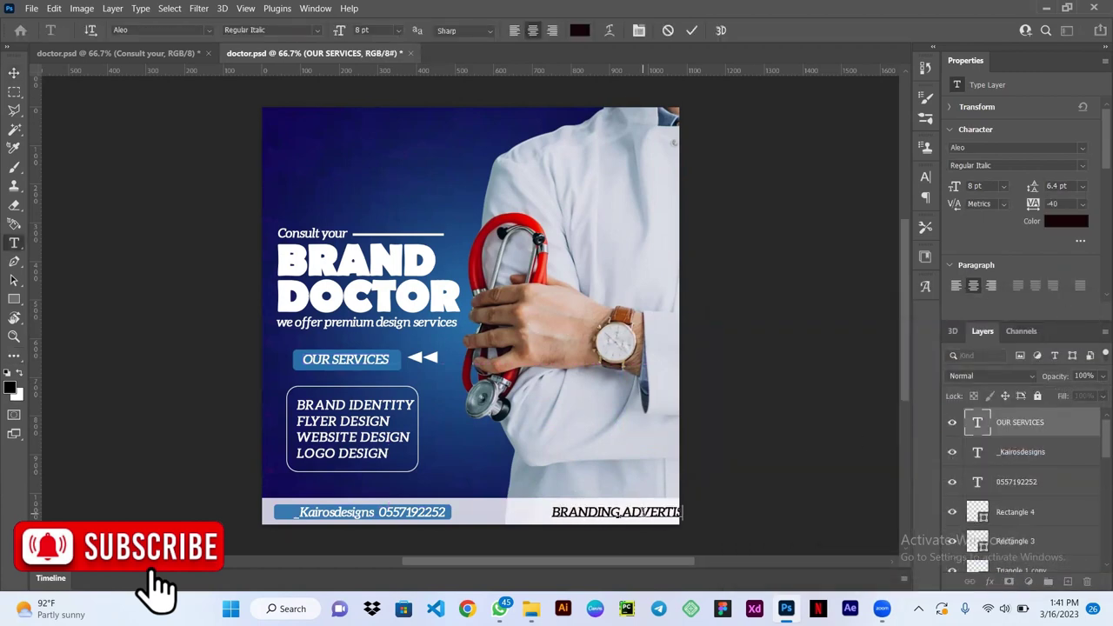
type("IN")
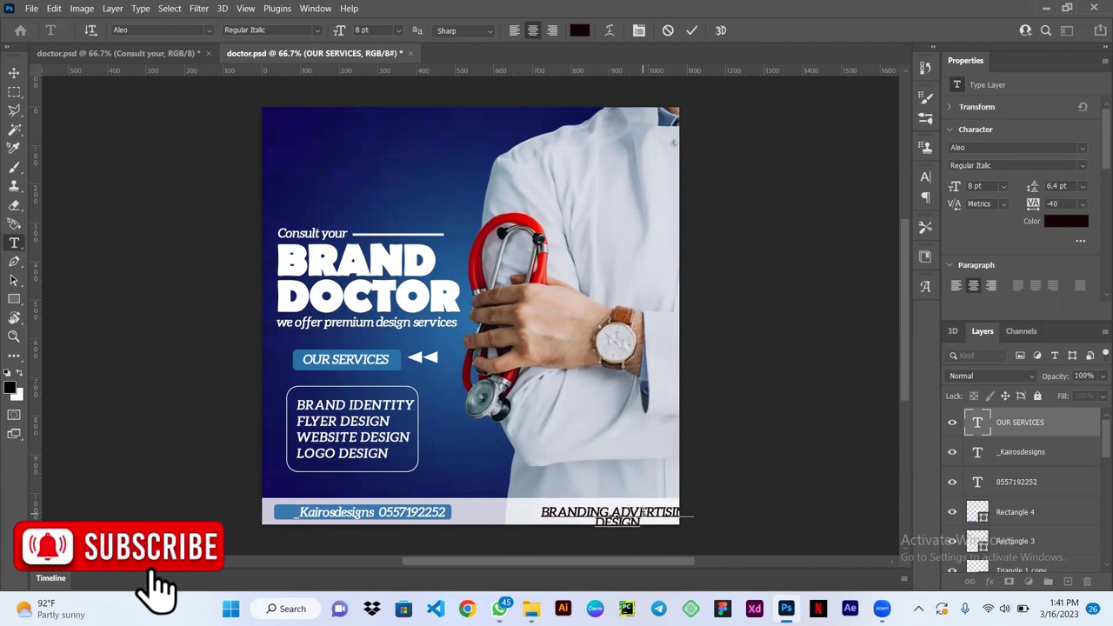
key("ctrl+a")
key("ctrl+shift+r")
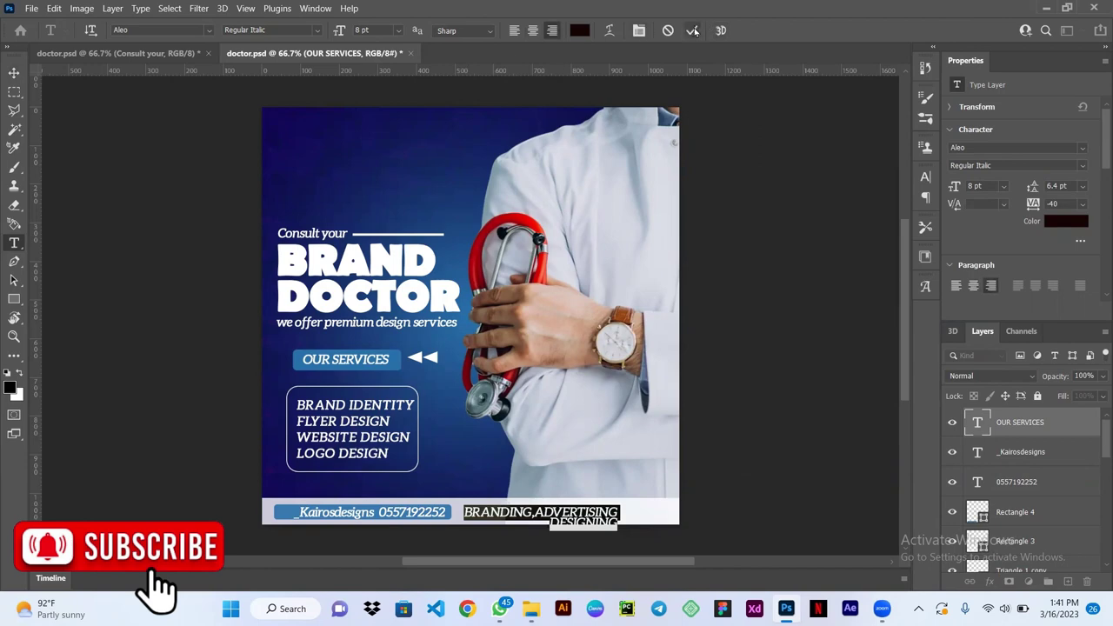
left_click(693, 30)
Scale the text into the bottom-right corner and set its leading to 6 pt.
key("ctrl+t")
left_click_drag(539, 517, 616, 511)
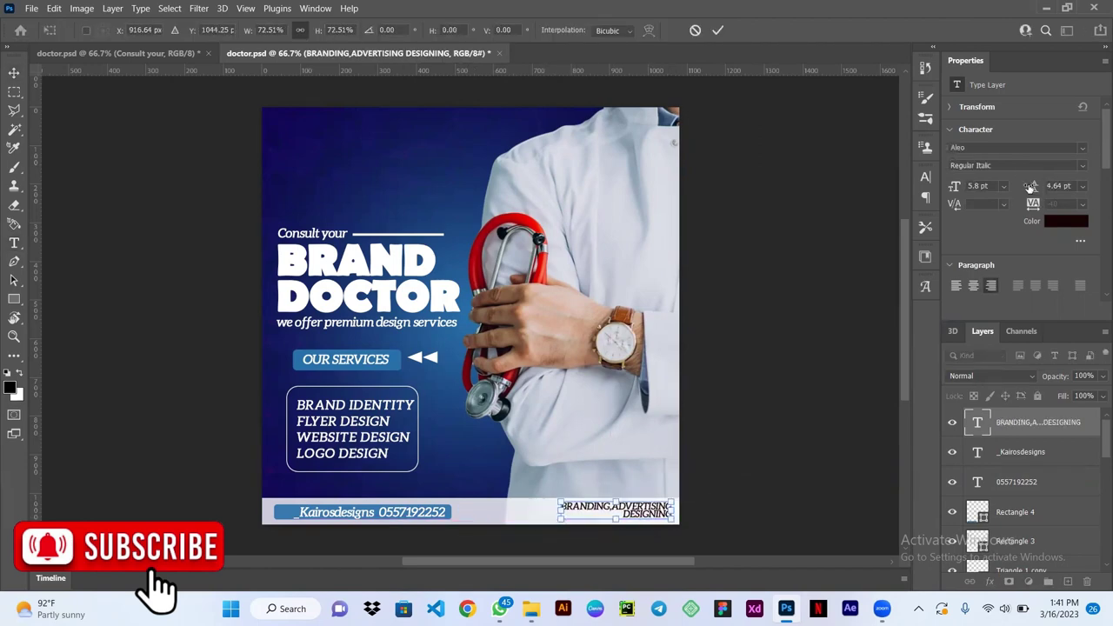
left_click(718, 30)
left_click(1054, 185)
type("6")
key("Return")
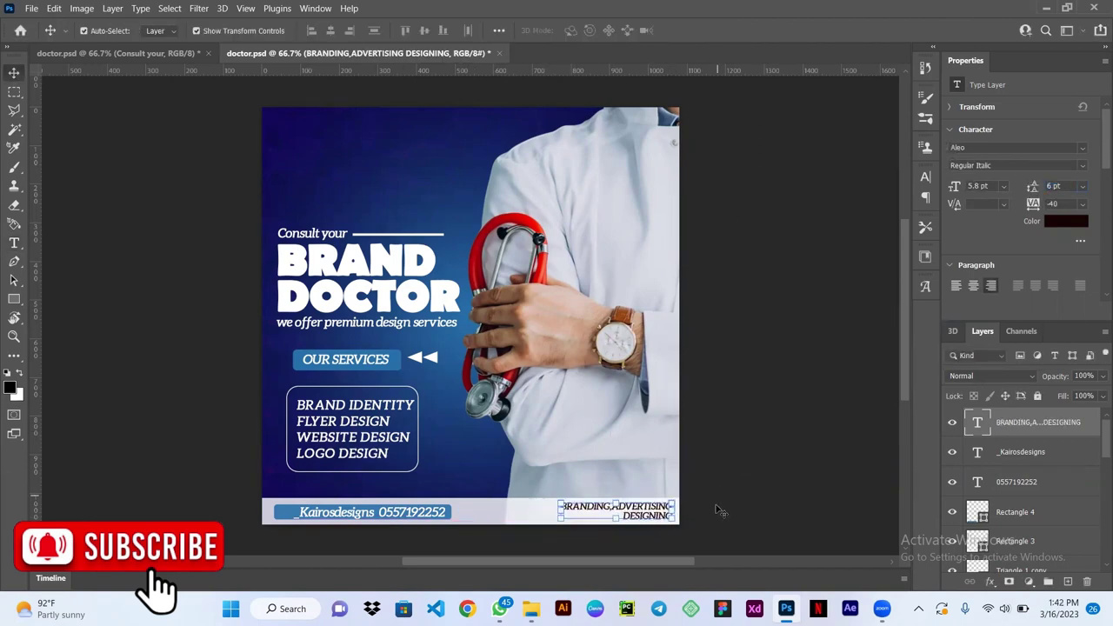
left_click(717, 511)
left_click(531, 609)
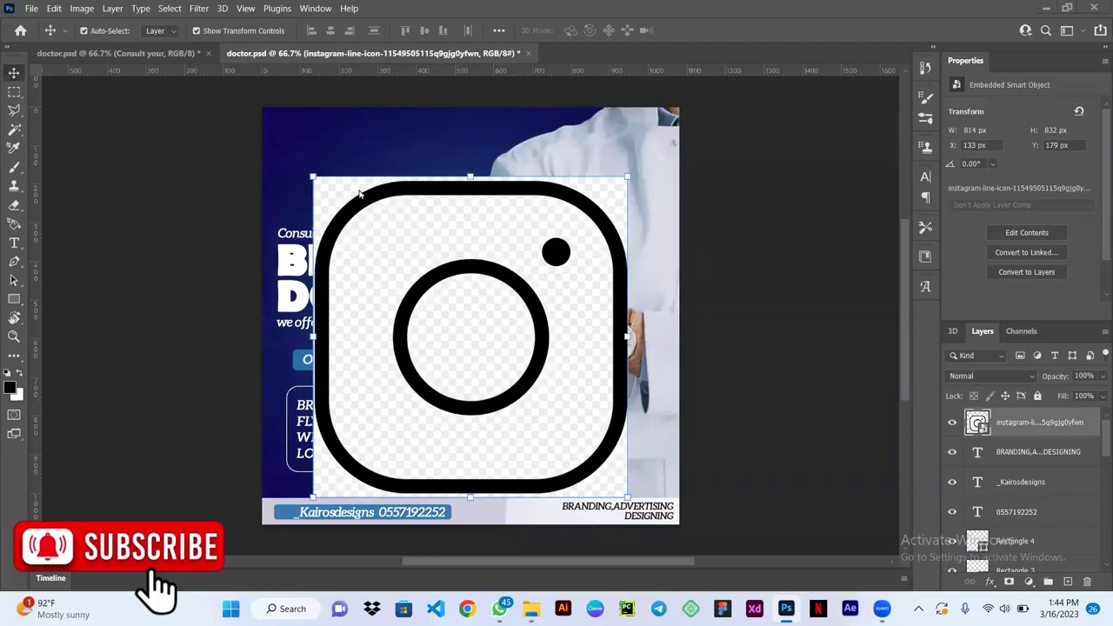
Cut the white interior areas out of the Instagram icon, leaving them transparent.
left_click(14, 129)
left_click(366, 226)
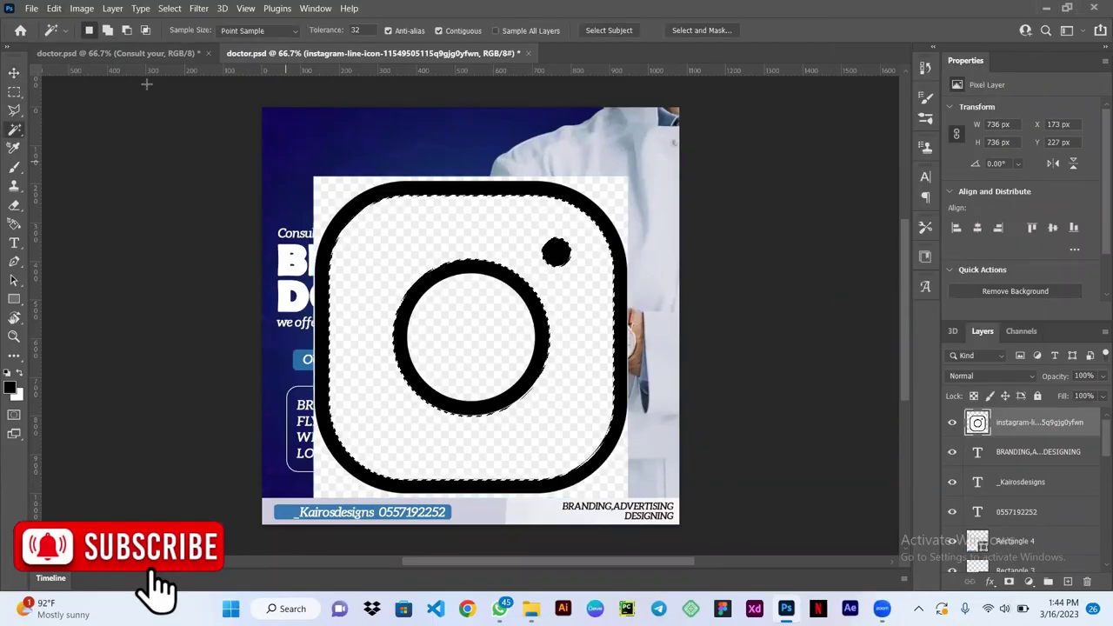
left_click(53, 7)
left_click(64, 88)
left_click(54, 7)
left_click(87, 92)
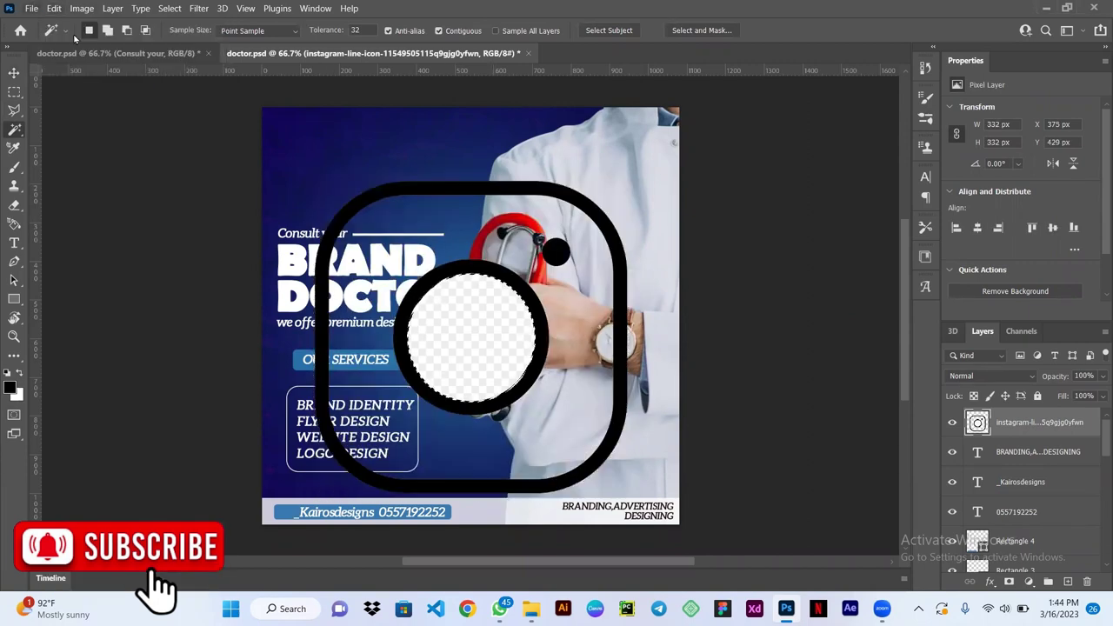
left_click(54, 8)
left_click(64, 88)
key("ctrl+d")
key("v")
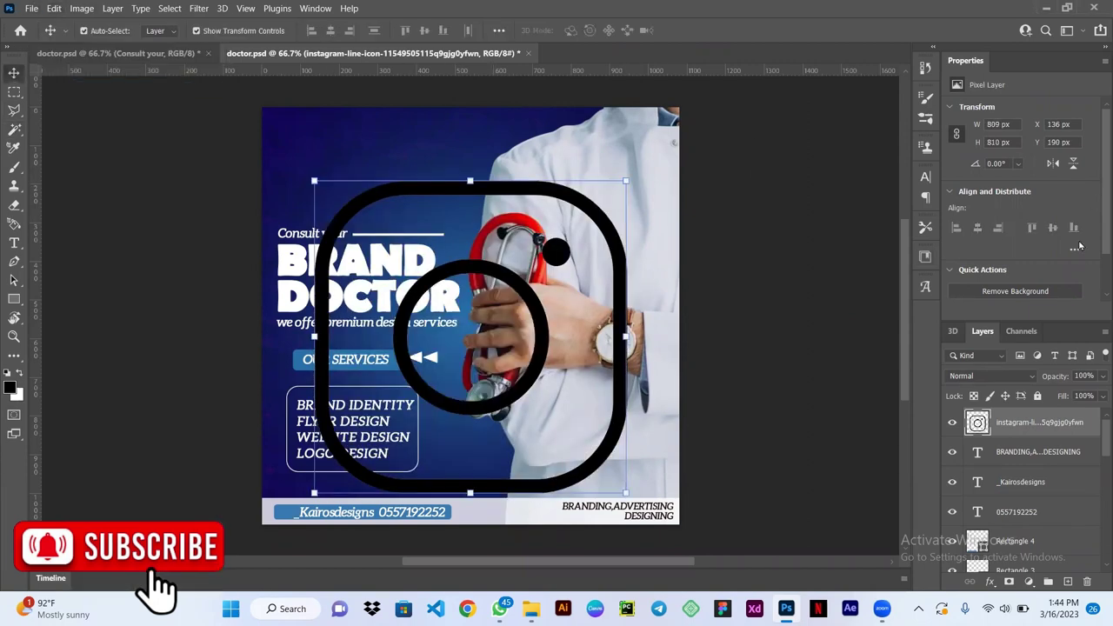
Add a dark blue Color Overlay to the Instagram icon.
left_click(1009, 581)
left_click(1016, 522)
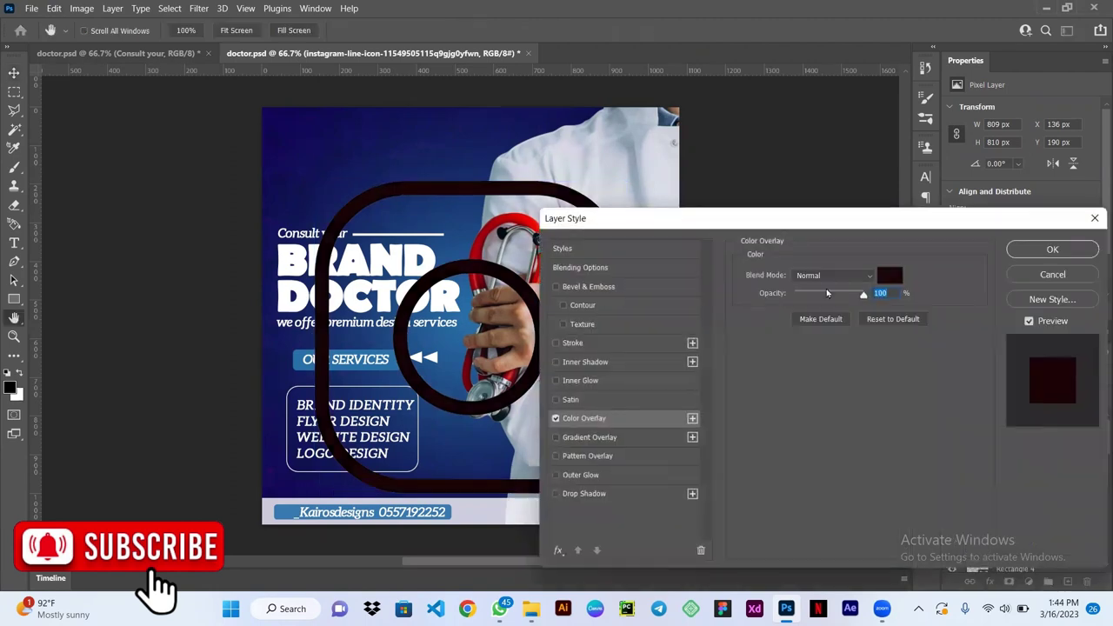
left_click(889, 275)
left_click(356, 166)
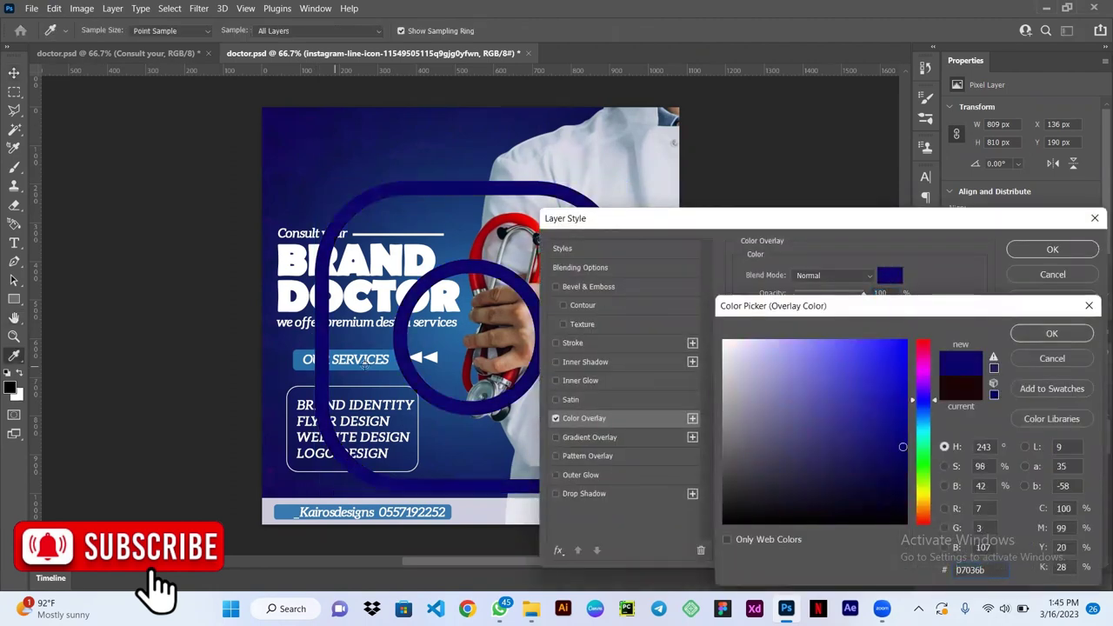
left_click(391, 360)
left_click(902, 427)
left_click(1051, 333)
left_click(1052, 249)
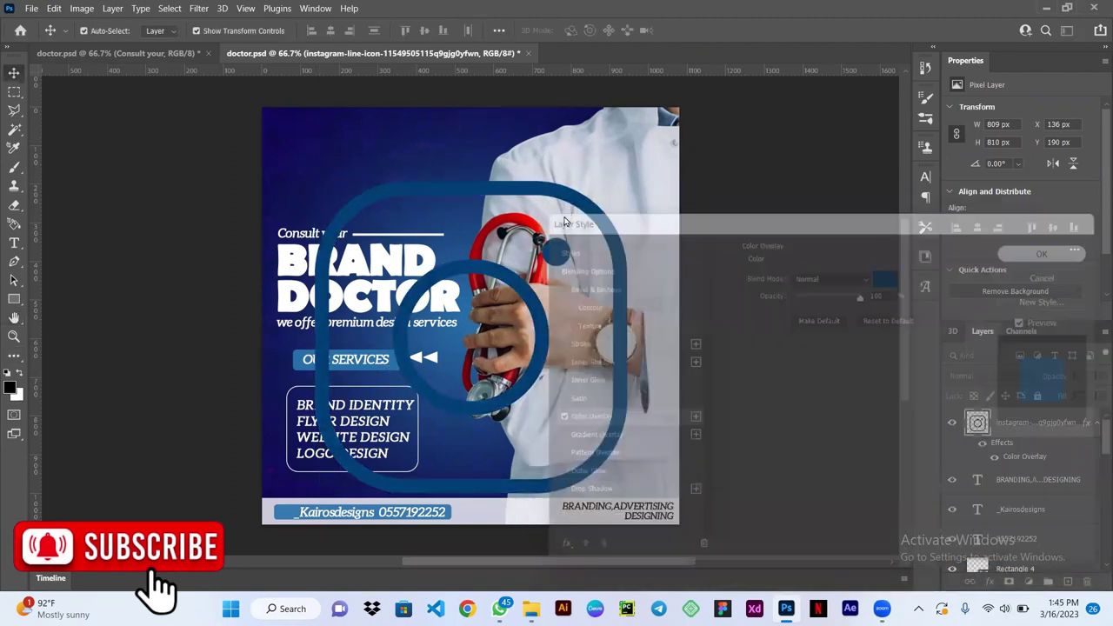
Shrink the Instagram icon into the bottom-left footer bar and give it a white Color Overlay.
key("ctrl+t")
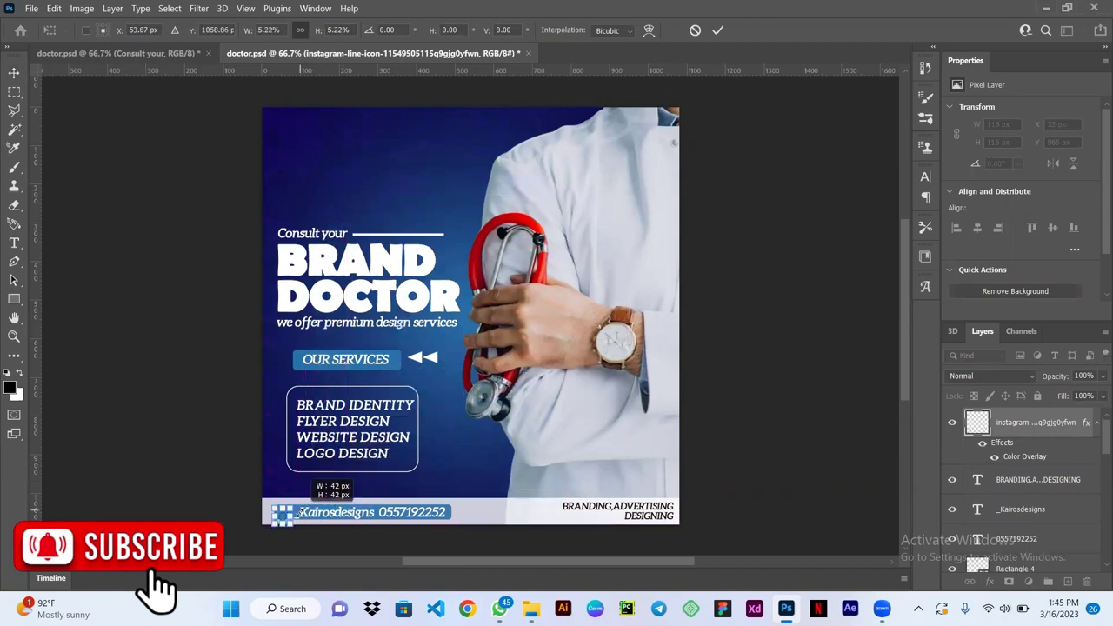
left_click_drag(319, 480, 287, 508)
left_click(716, 30)
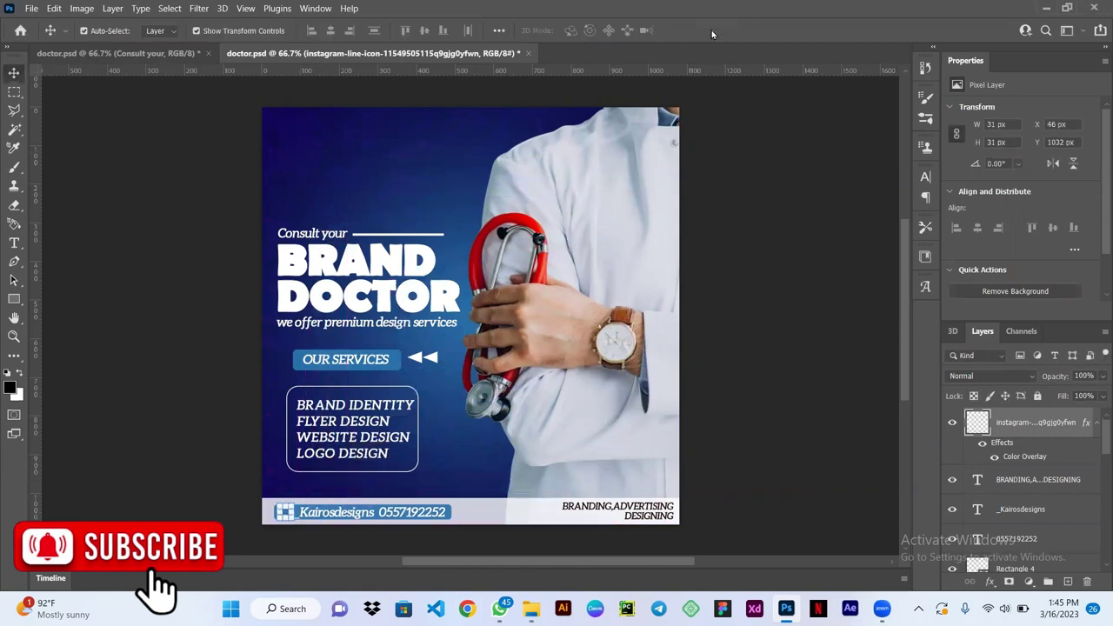
left_click(843, 276)
left_click(1037, 424)
left_click(991, 582)
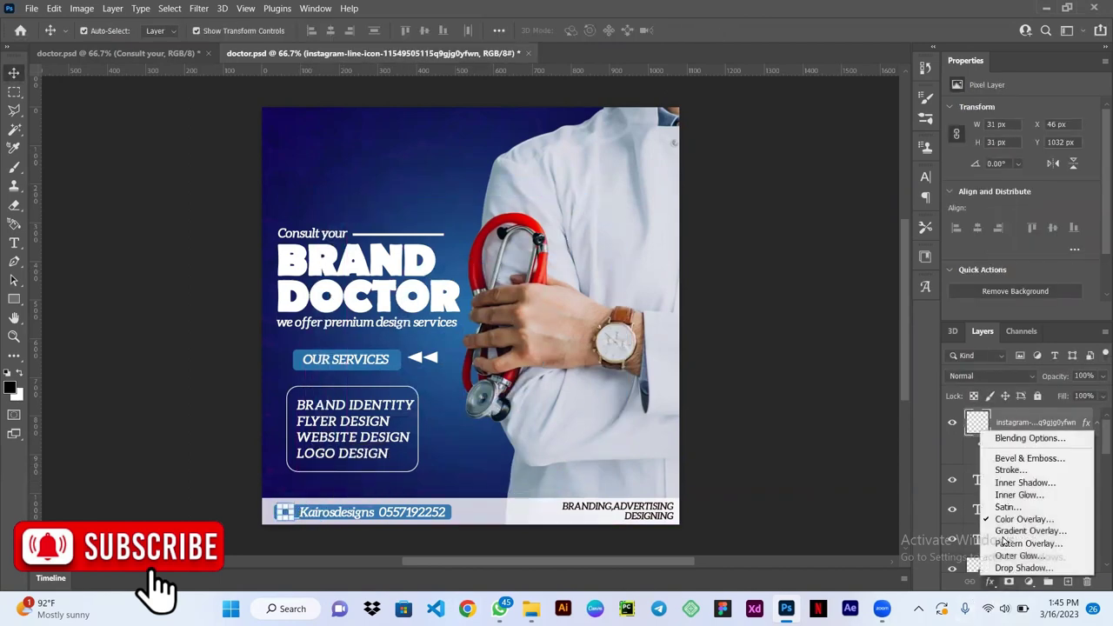
left_click(1009, 520)
left_click(890, 276)
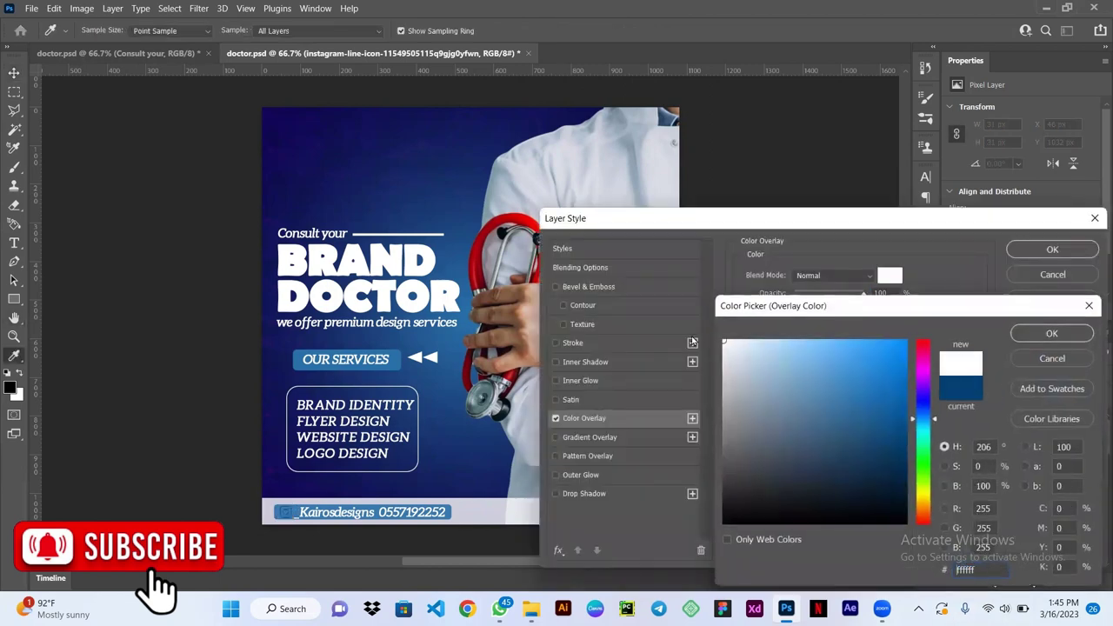
left_click(1052, 332)
left_click(1052, 249)
Start placing an image and browse to Documents > FLYERS > LOGO > kairoslogo.
left_click(531, 609)
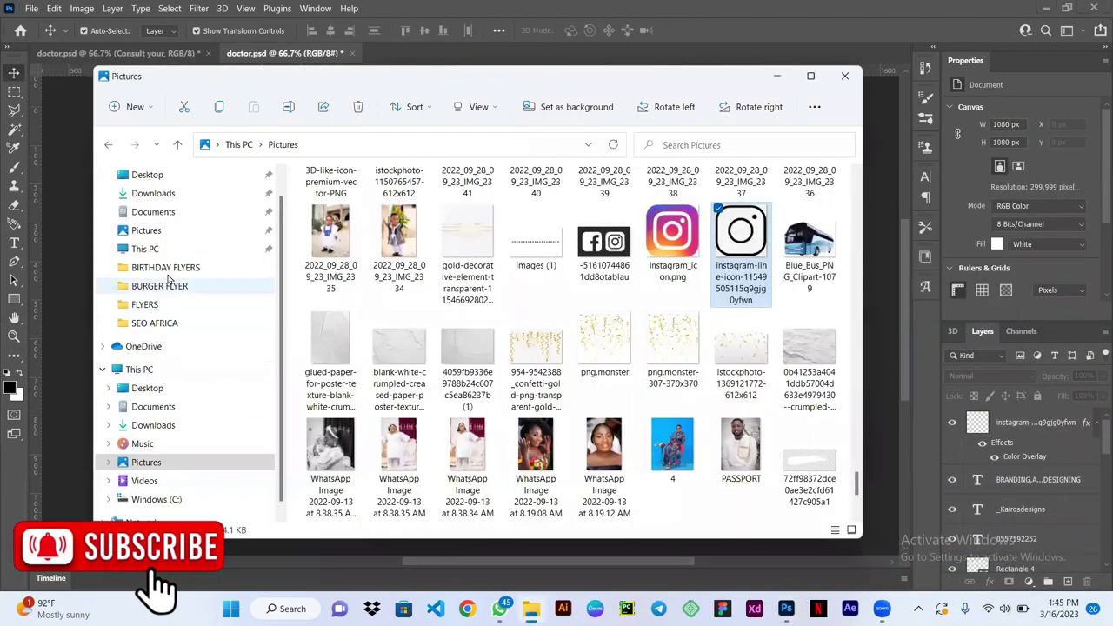
left_click(165, 267)
left_click(340, 144)
double_click(494, 204)
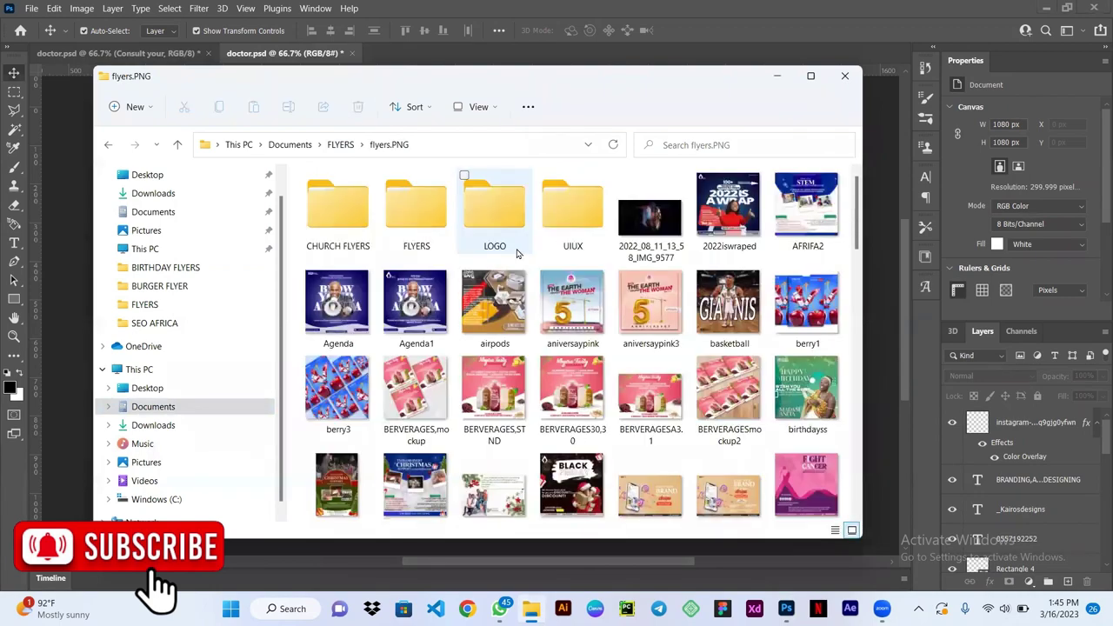
double_click(654, 204)
scroll(638, 362, "down", 3)
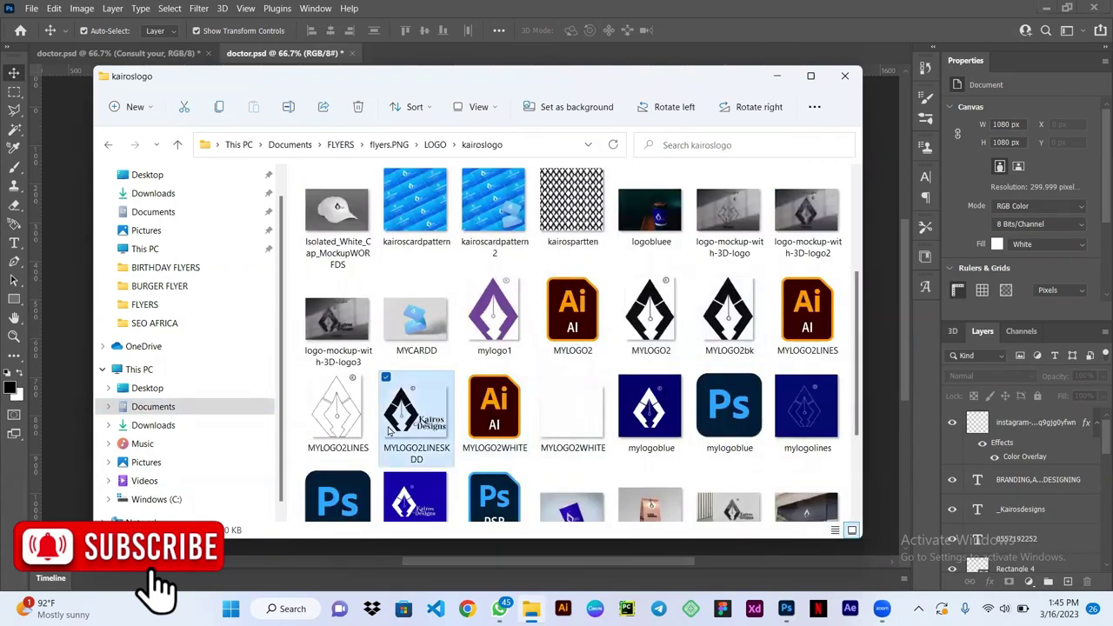
left_click_drag(417, 400, 562, 290)
Place MYLOGO2LINESKDD with a white Color Overlay, scaled down into the top-left corner.
left_click(720, 31)
left_click(1010, 581)
left_click(1027, 526)
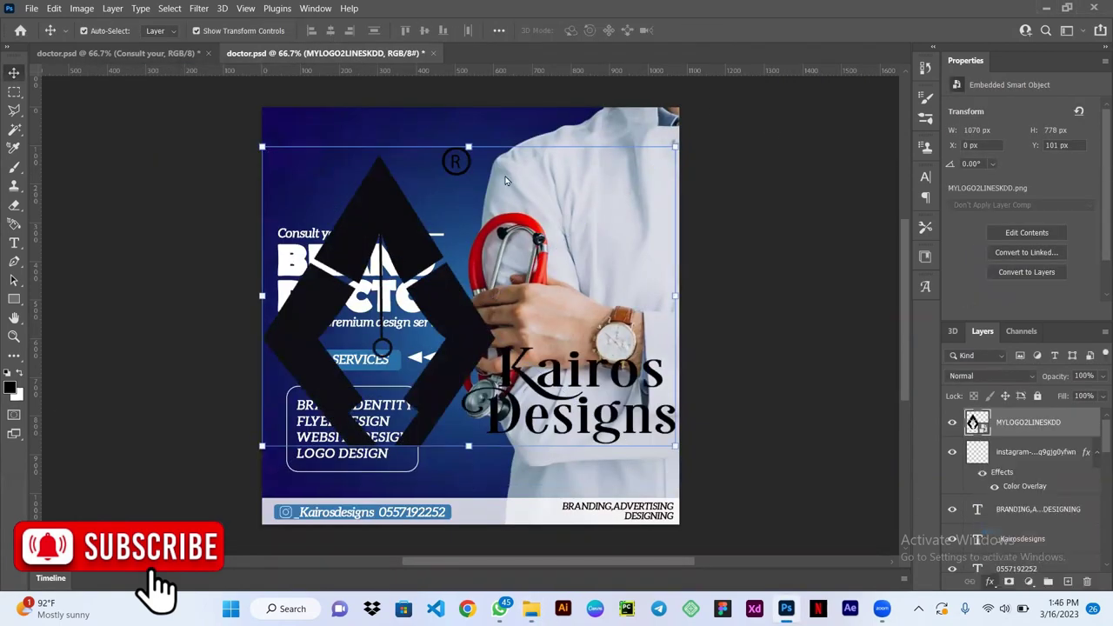
left_click(1057, 248)
key("ctrl+t")
left_click_drag(261, 146, 421, 374)
left_click_drag(479, 435, 348, 160)
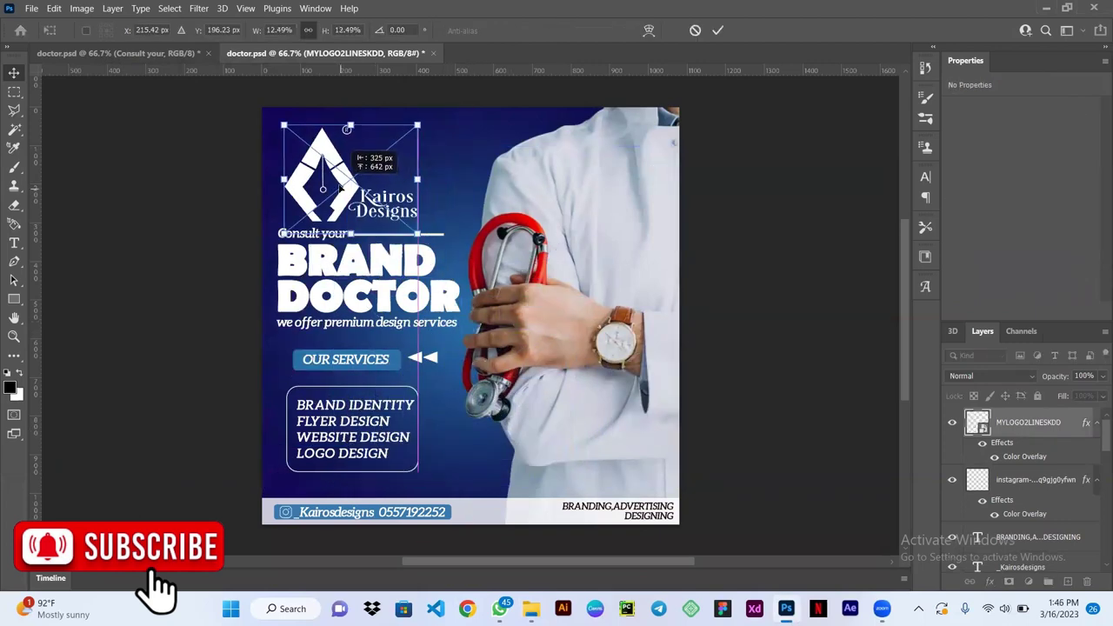
left_click_drag(422, 222, 331, 161)
key("Return")
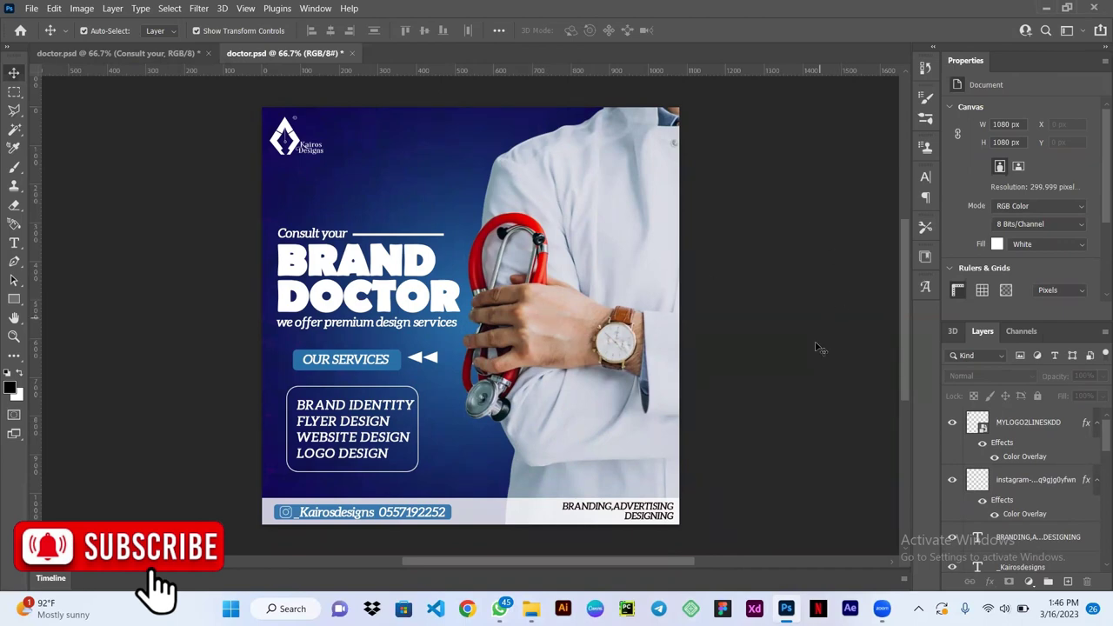
Stamp the visible flyer into a merged layer, then close Camera Raw without changes.
left_click(1041, 447)
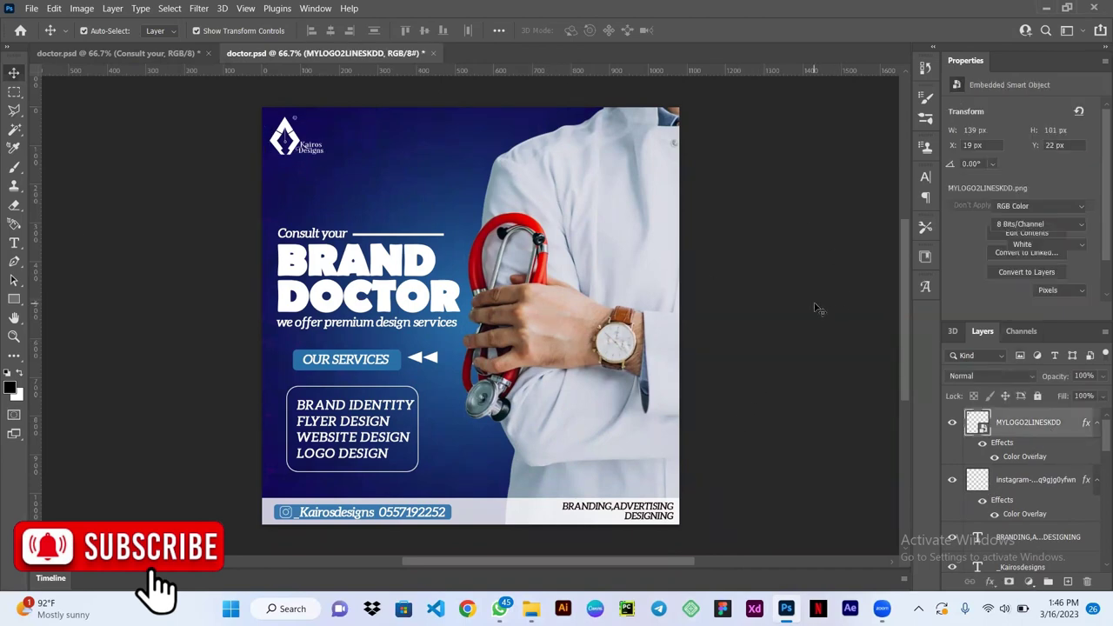
left_click(815, 308)
key("ctrl+shift+alt+e")
key("alt+t")
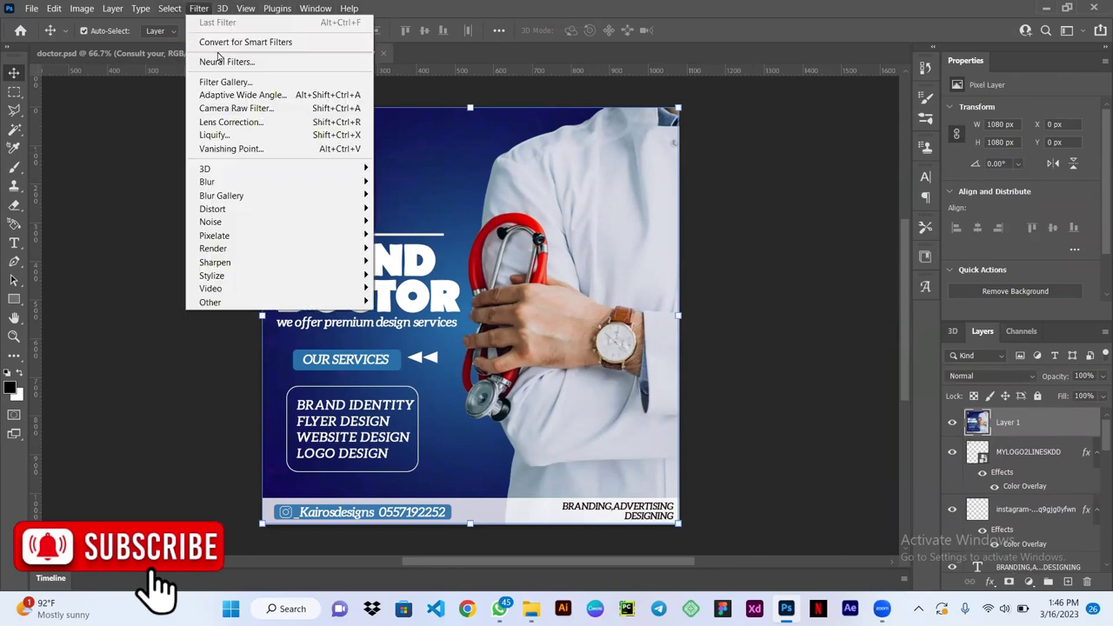
key("Escape")
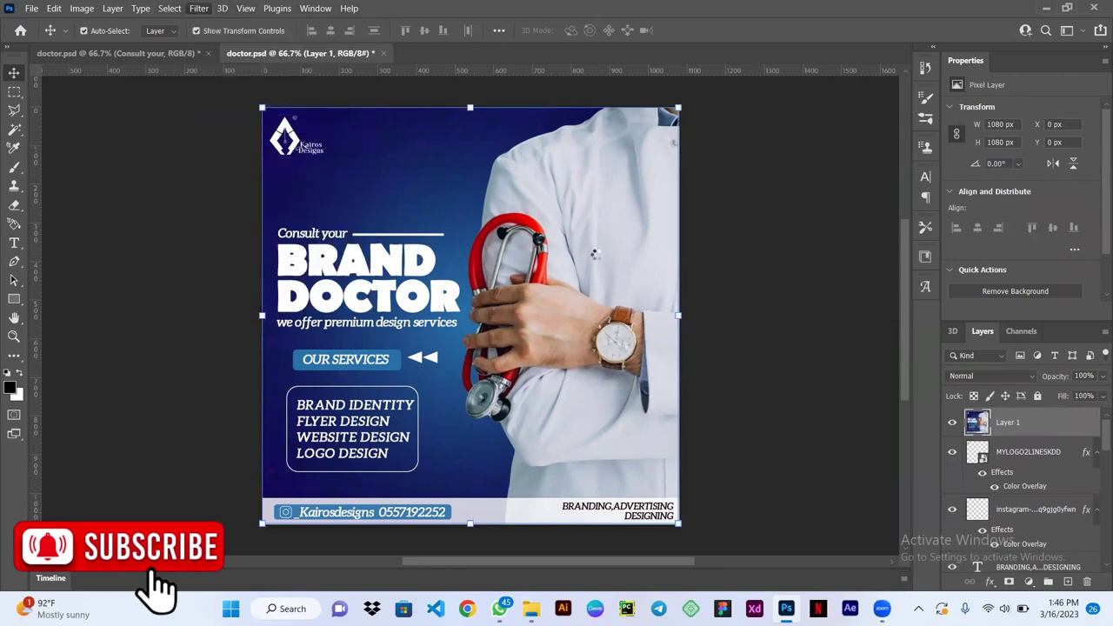
key("ctrl+shift+a")
key("Escape")
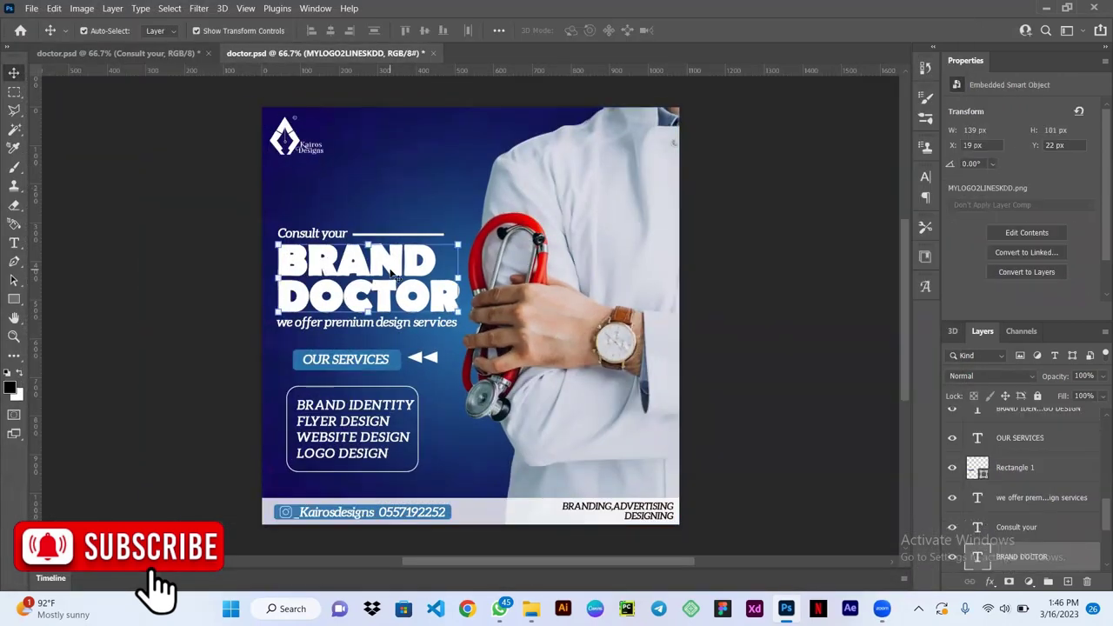
Duplicate the BRAND DOCTOR heading and dismiss the faux-bold Convert to Shape error.
key("ctrl+j")
key("Up")
key("Up")
key("Up")
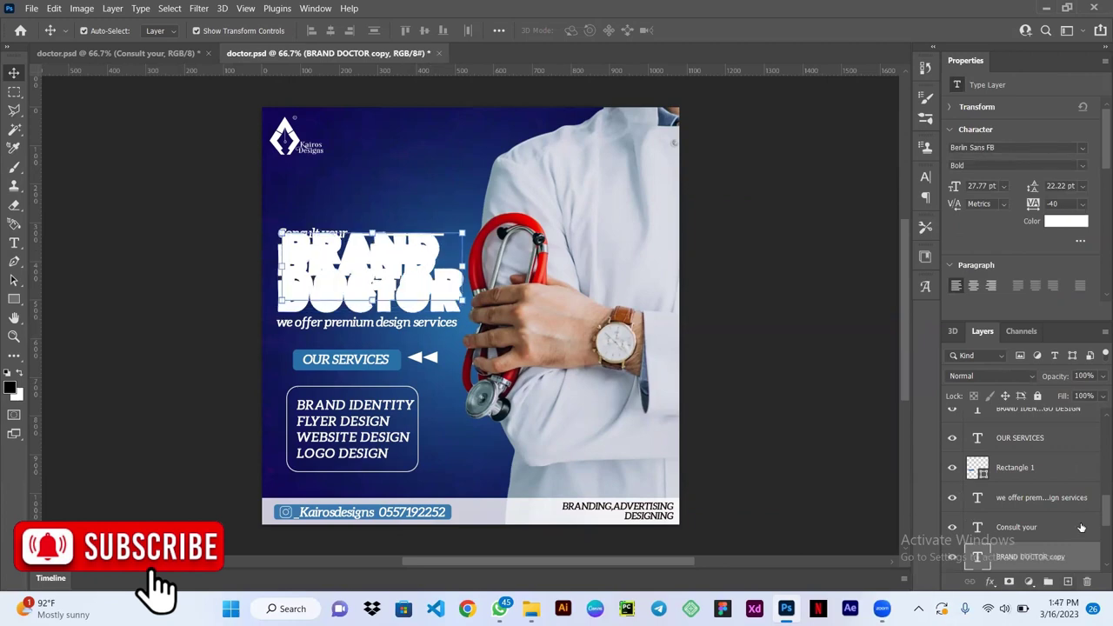
right_click(1082, 528)
left_click(986, 293)
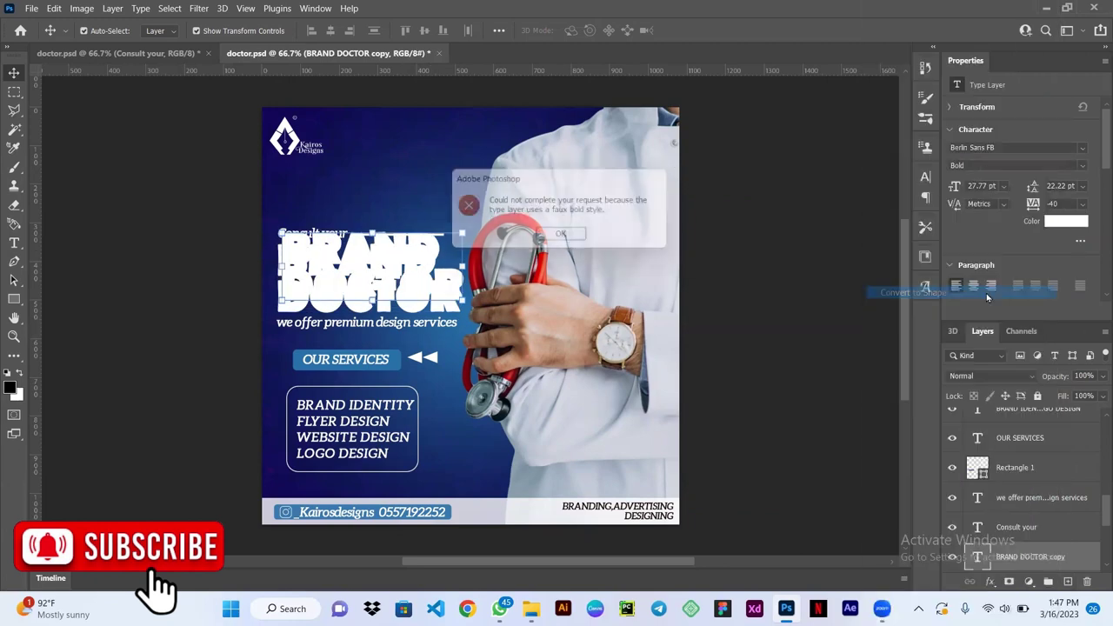
left_click(562, 241)
Browse the panel list without choosing, then drag the heading copy off the original.
left_click(315, 7)
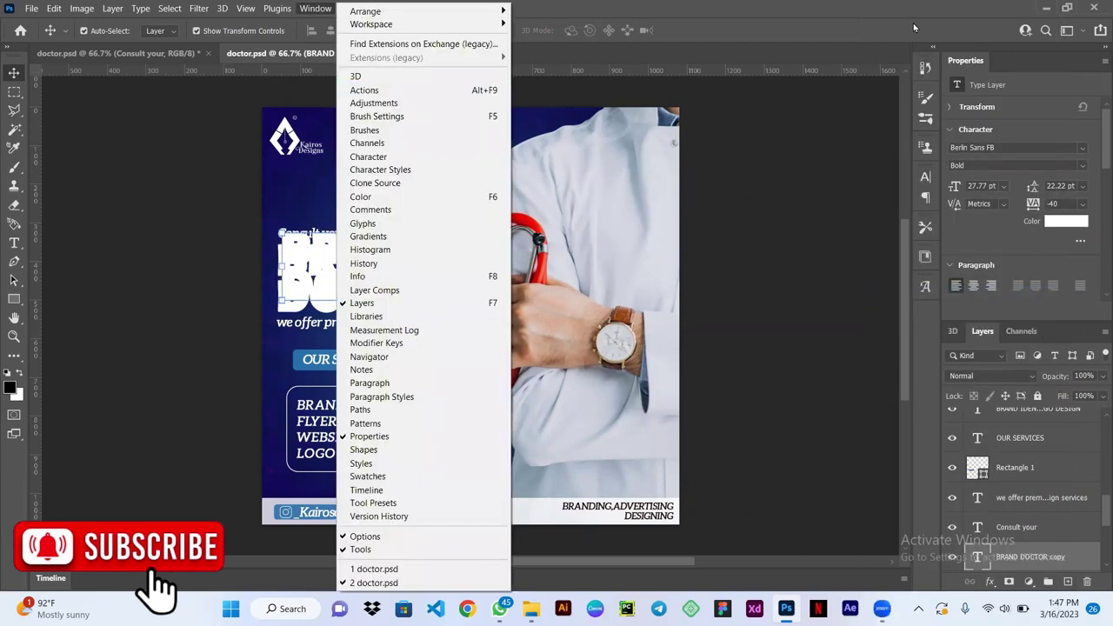
left_click(972, 129)
left_click(316, 7)
left_click(962, 323)
left_click_drag(438, 254, 527, 522)
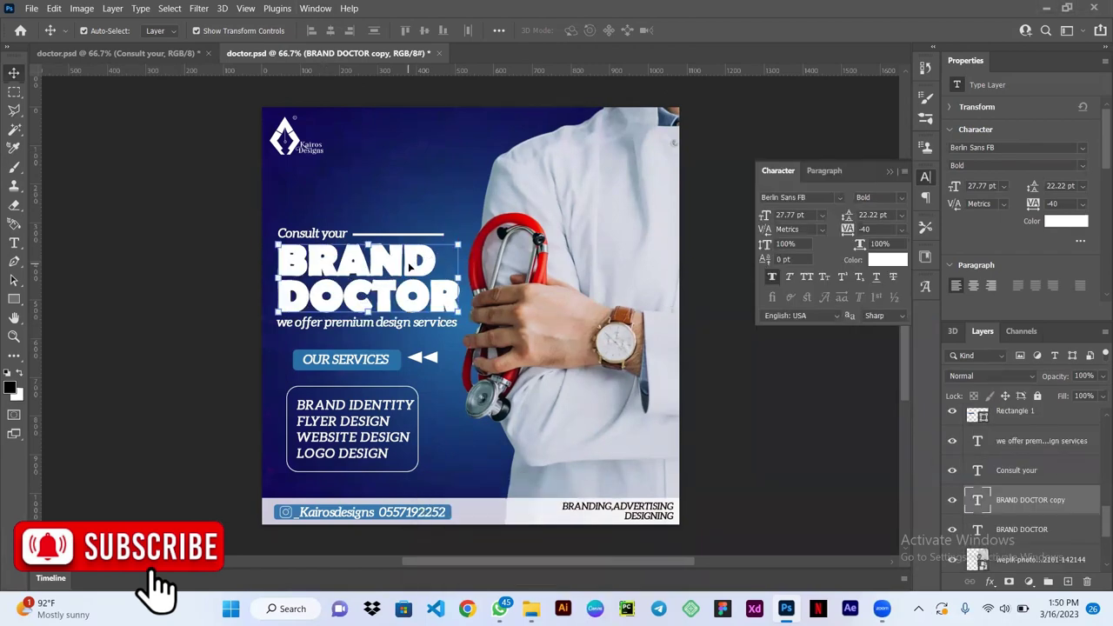
Place the heading copy above 'Consult your' and turn off its Faux Bold.
left_click_drag(409, 267, 441, 180)
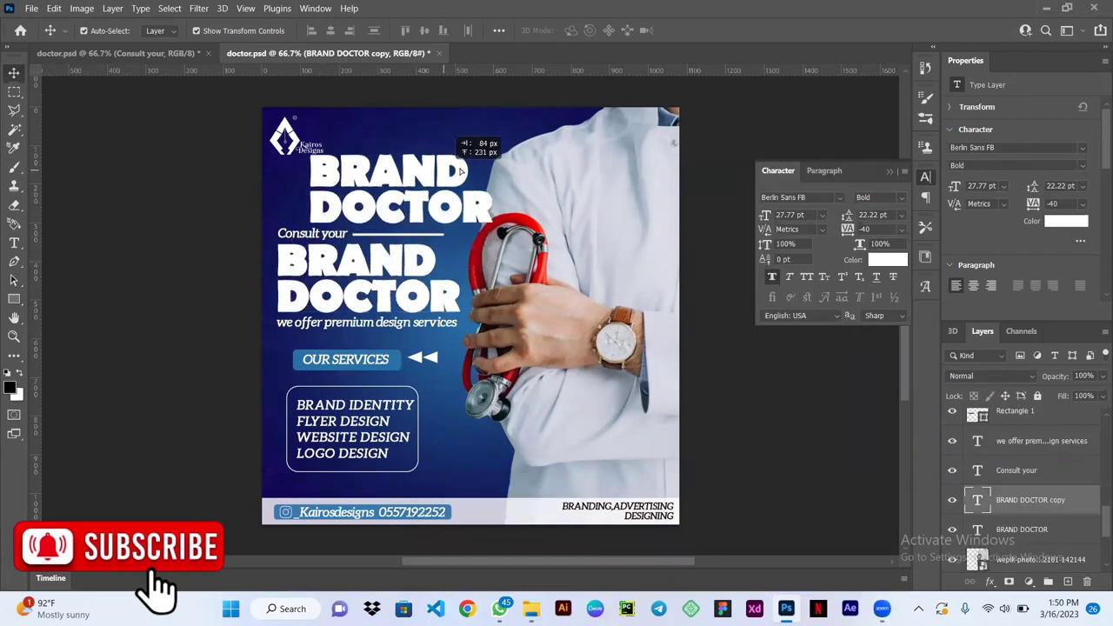
left_click(901, 171)
left_click(952, 253)
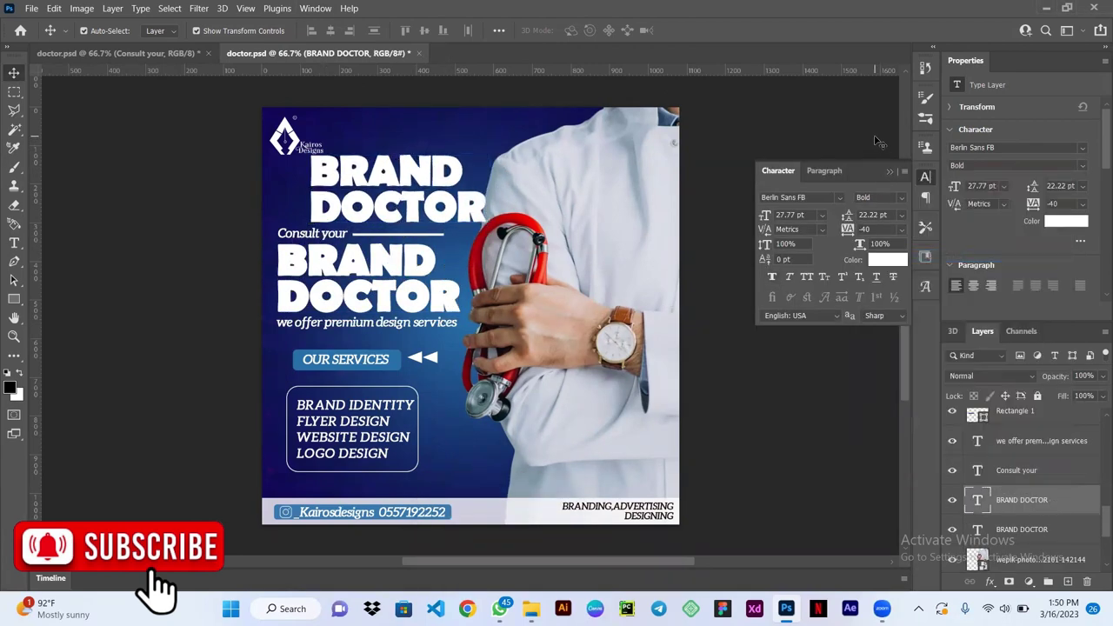
Convert the heading copy to a shape with no fill and a 2 px stroke.
right_click(1024, 509)
left_click(883, 292)
key("u")
left_click(161, 31)
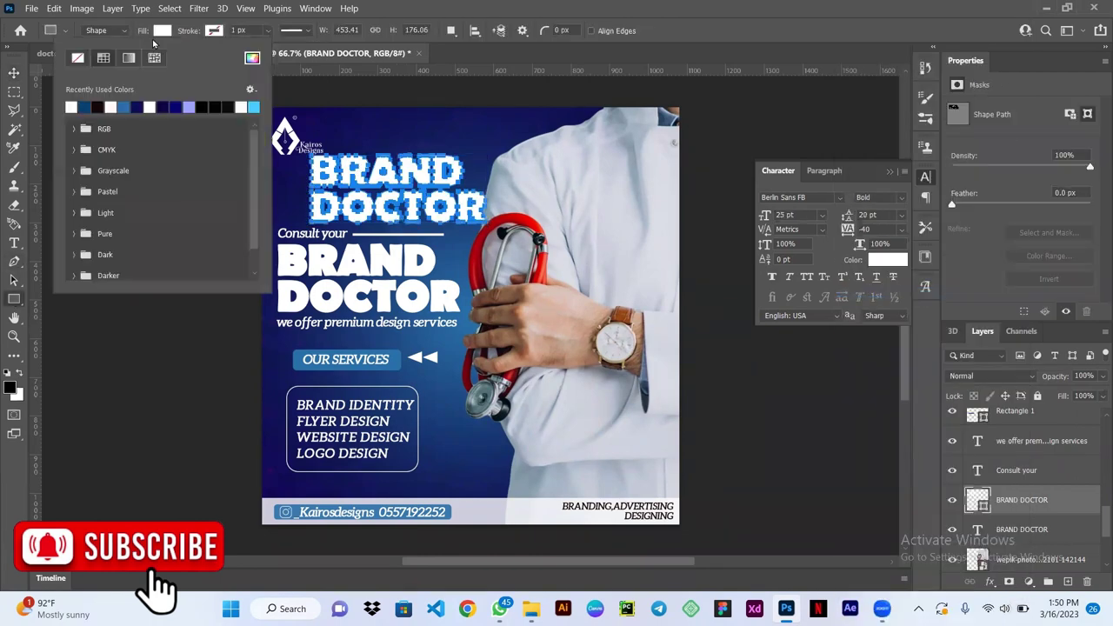
type("2")
key("Return")
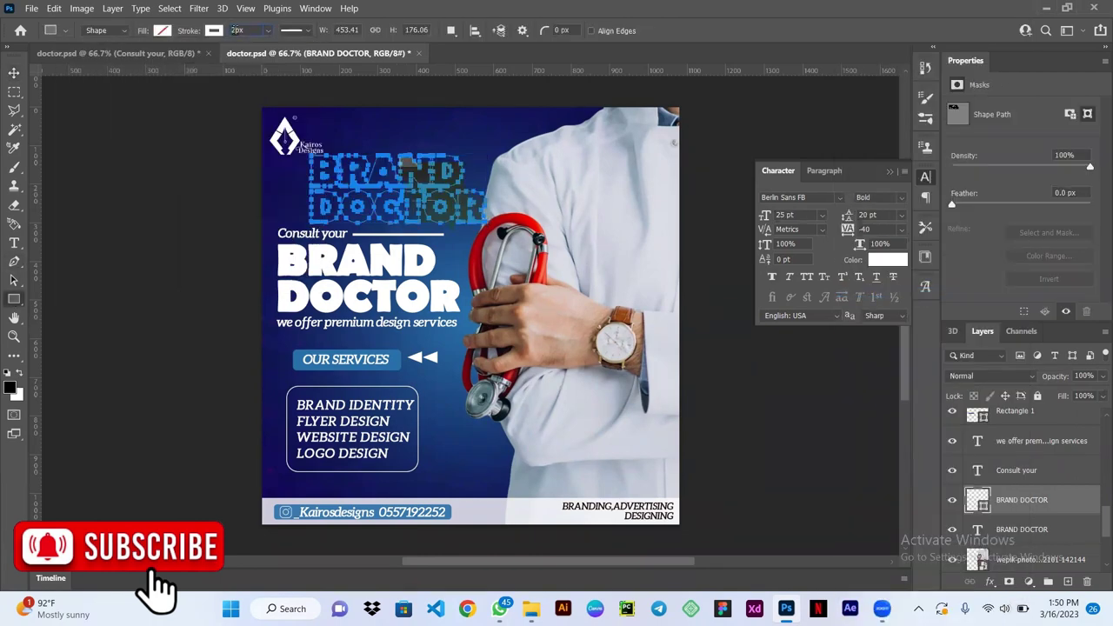
Nudge the outline onto the main BRAND DOCTOR heading and send it behind.
key("v")
key("shift+Down")
key("shift+Down")
key("shift+Down")
key("shift+Down")
key("shift+Down")
key("shift+Down")
key("shift+Left")
key("shift+Left")
key("shift+Left")
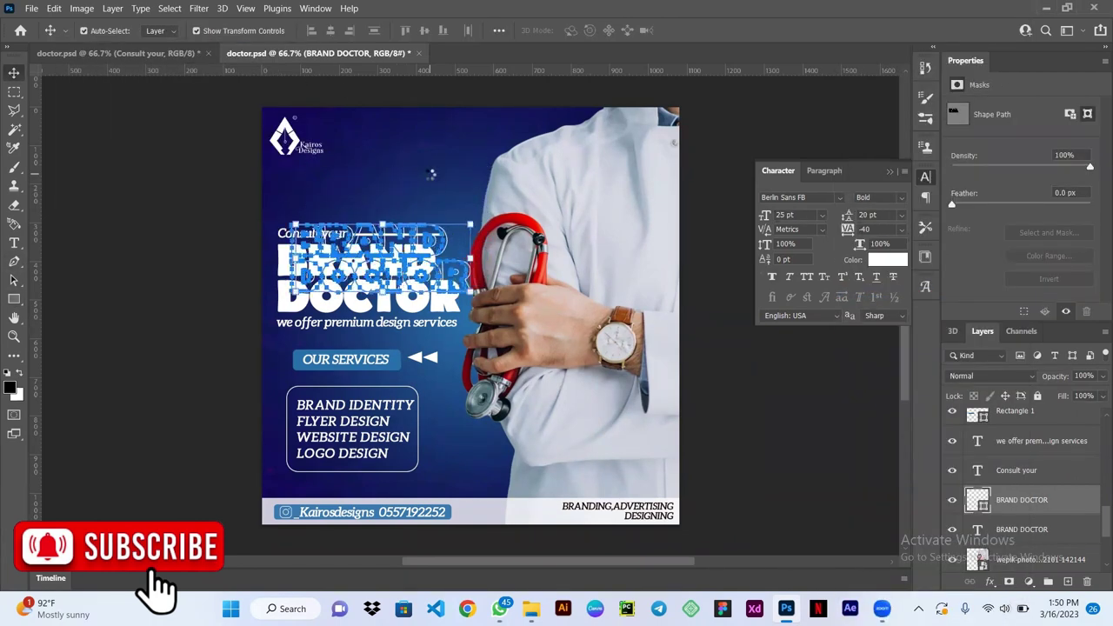
key("shift+Down")
key("shift+Down")
key("shift+Down")
key("shift+Left")
key("shift+Left")
key("ctrl+[")
Deselect the outline, check the result with undo and redo, and save doctor.psd.
left_click(751, 439)
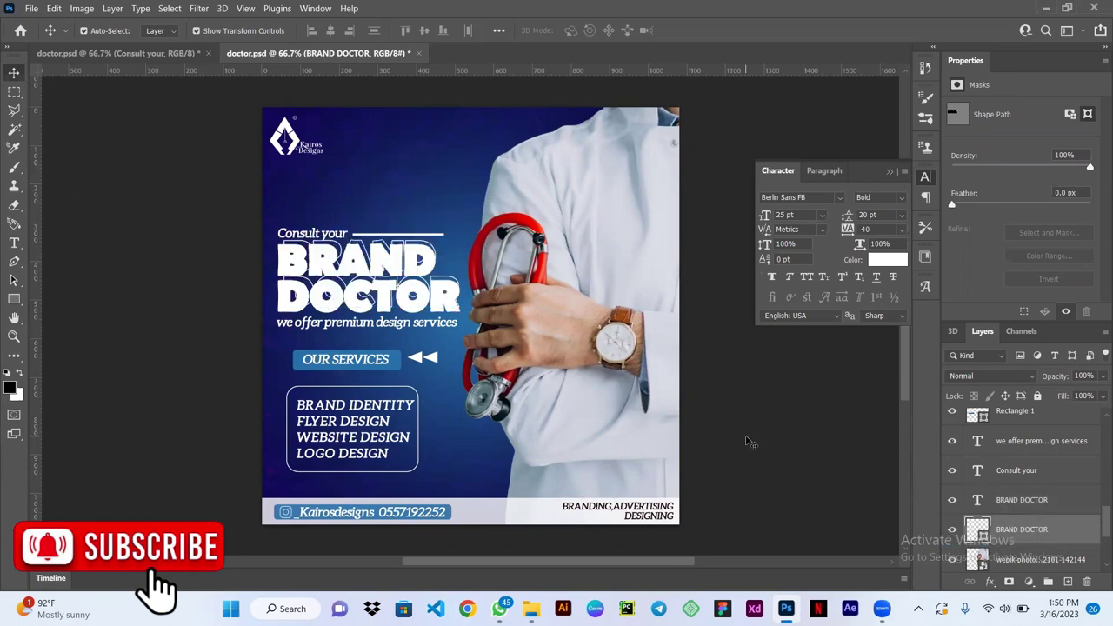
key("ctrl+z")
key("ctrl+z")
key("ctrl+shift+z")
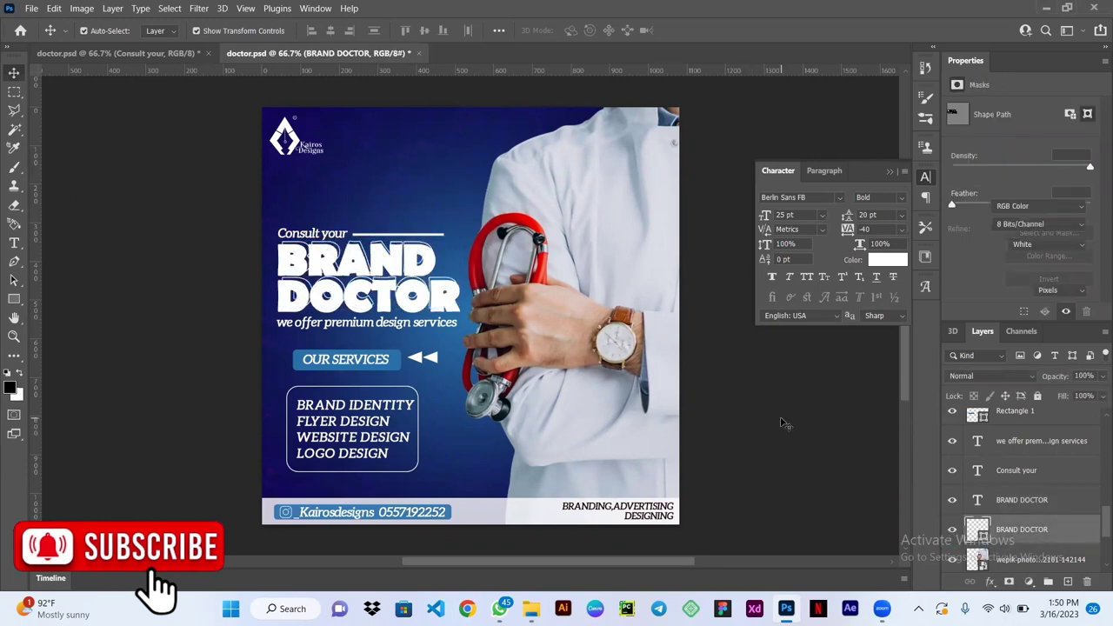
key("ctrl+shift+z")
left_click(30, 8)
left_click(52, 162)
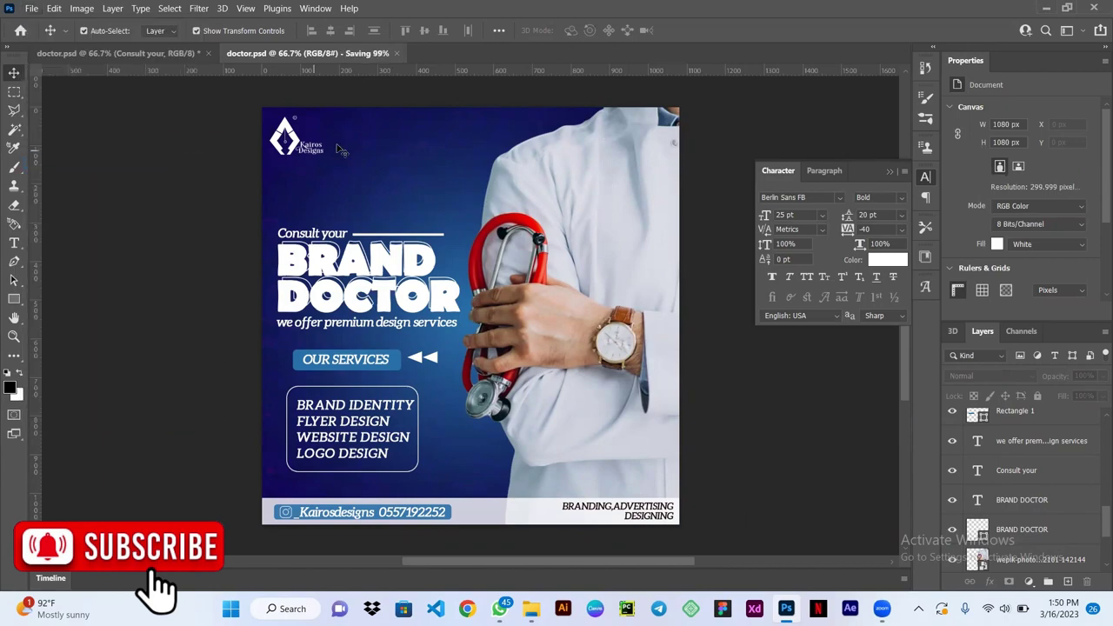